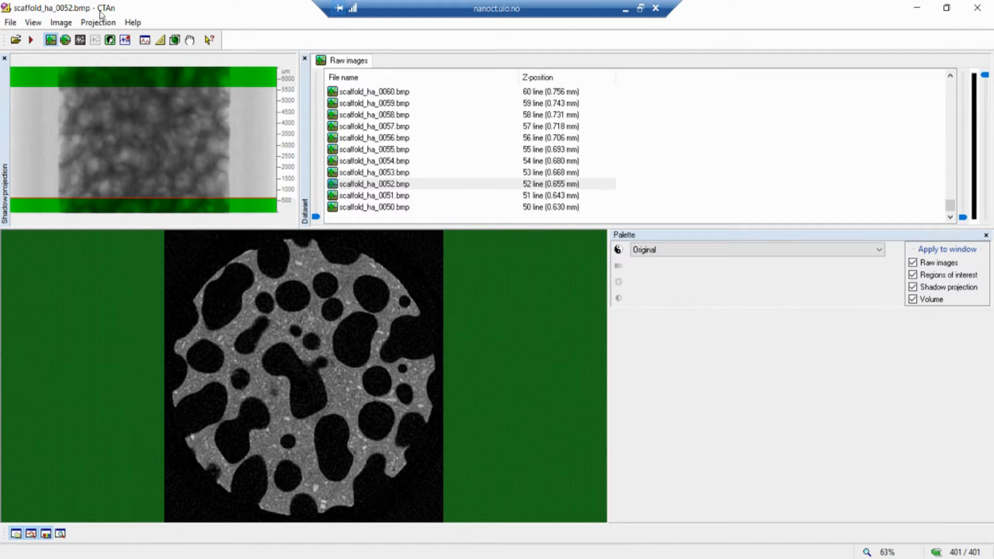
Look up the program's version information, then close it
left_click(133, 22)
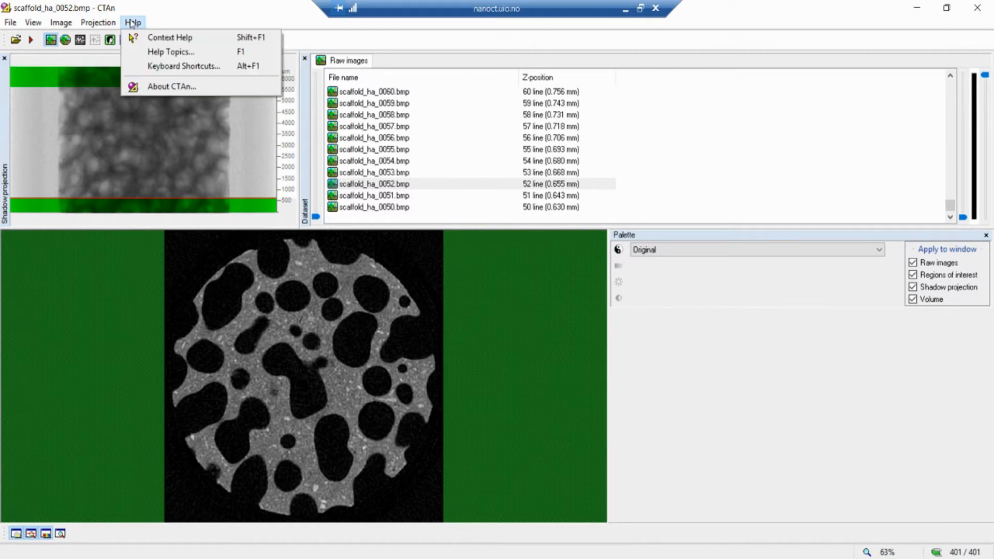
left_click(163, 86)
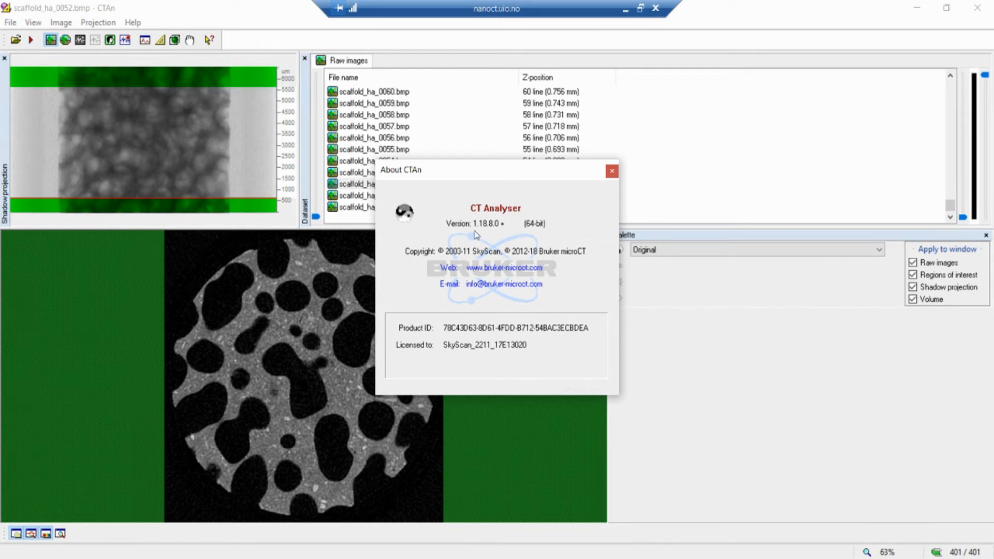
left_click(612, 173)
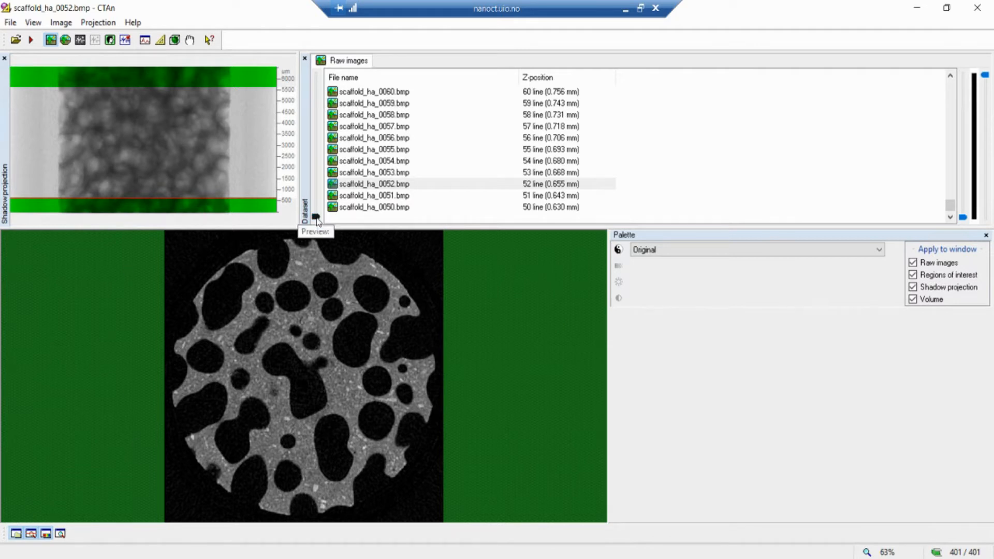
Examine the raw cross-section slices in the middle of the stack, from scaffold_ha_0240 up to scaffold_ha_0300
left_click_drag(316, 216, 316, 150)
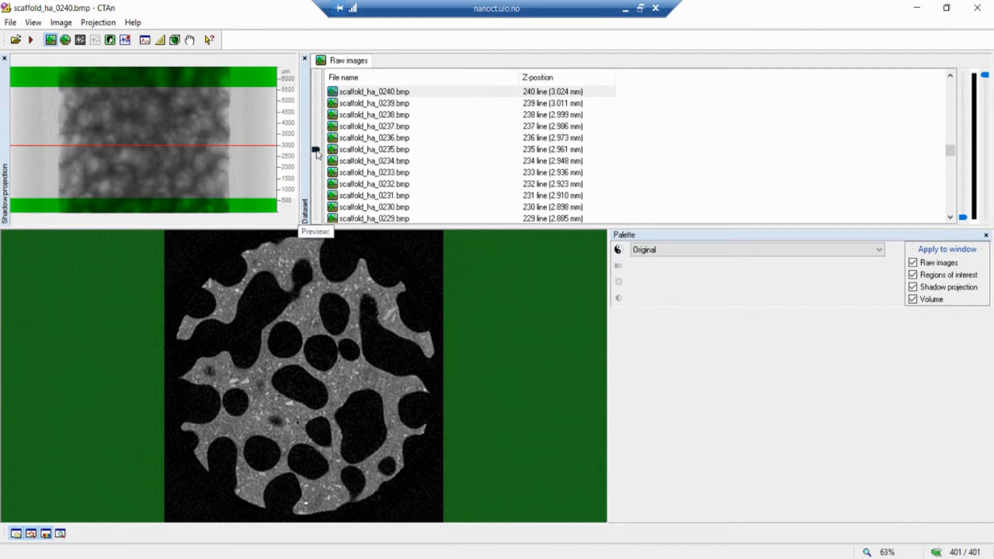
left_click(393, 149)
left_click(399, 93)
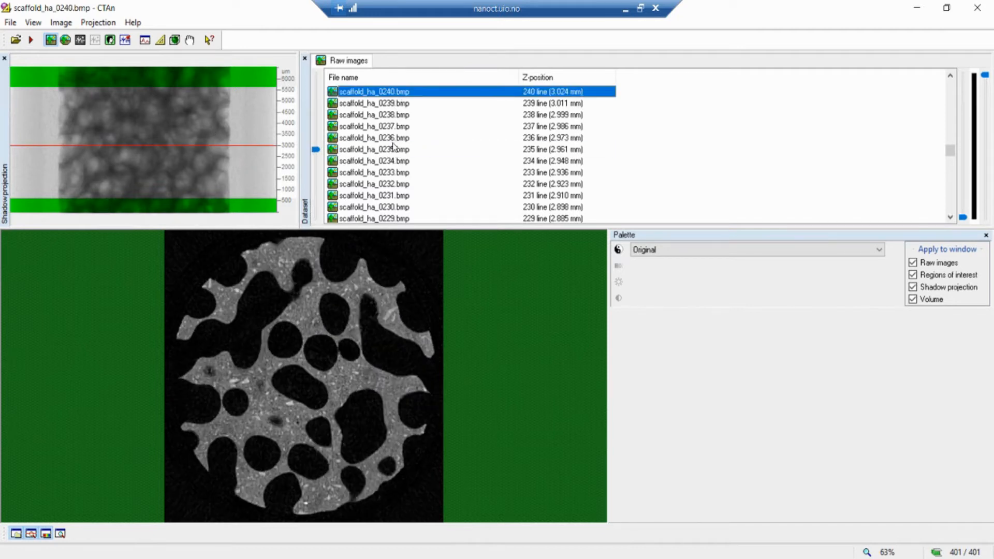
scroll(398, 145, "up", 5)
left_click(405, 149)
scroll(399, 127, "up", 4)
left_click(399, 126)
scroll(399, 126, "up", 4)
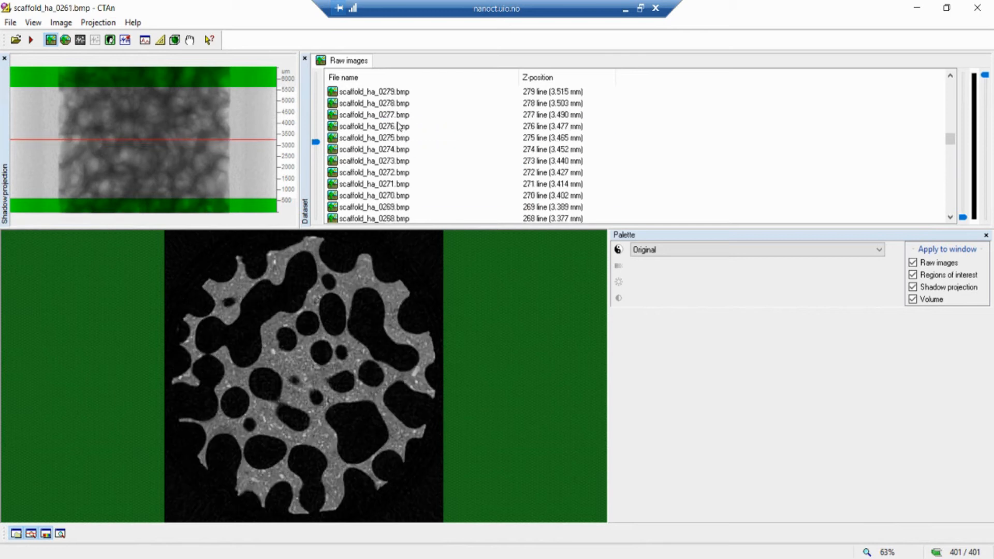
left_click(400, 127)
scroll(399, 127, "up", 5)
left_click(399, 127)
scroll(396, 140, "down", 3)
left_click(396, 149)
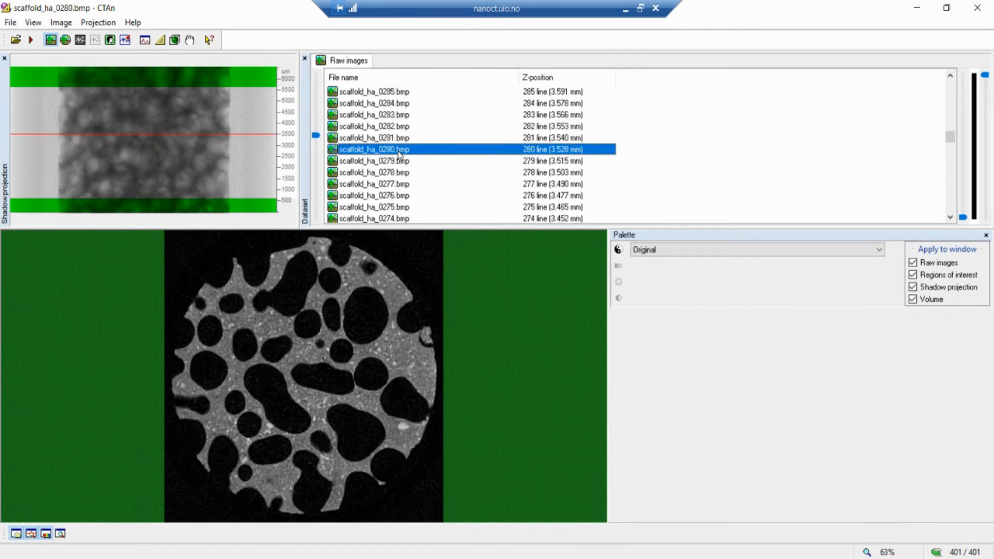
scroll(398, 137, "up", 6)
left_click(398, 132)
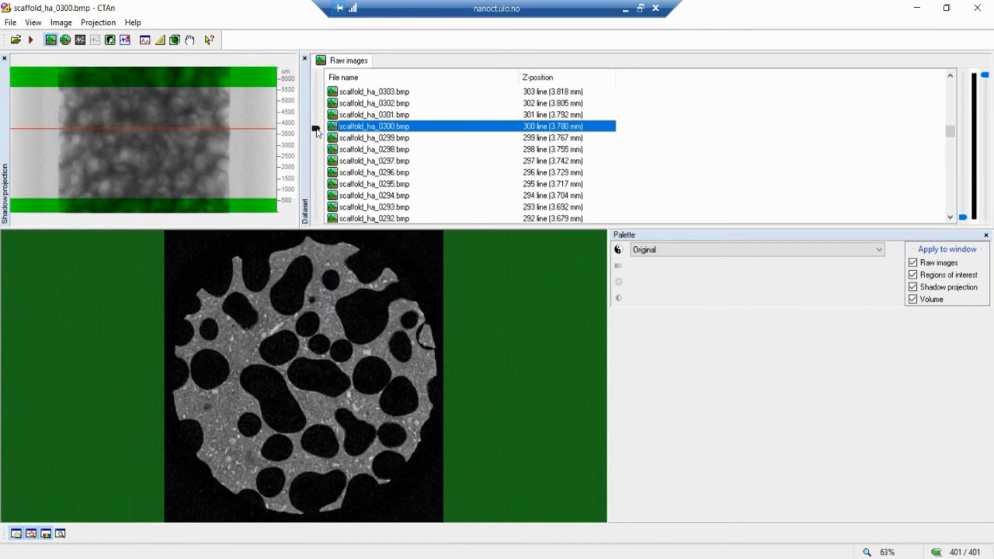
Set slice scaffold_ha_0378.bmp as the top of the selection
left_click_drag(316, 134, 402, 96)
left_click(402, 104)
left_click(397, 95)
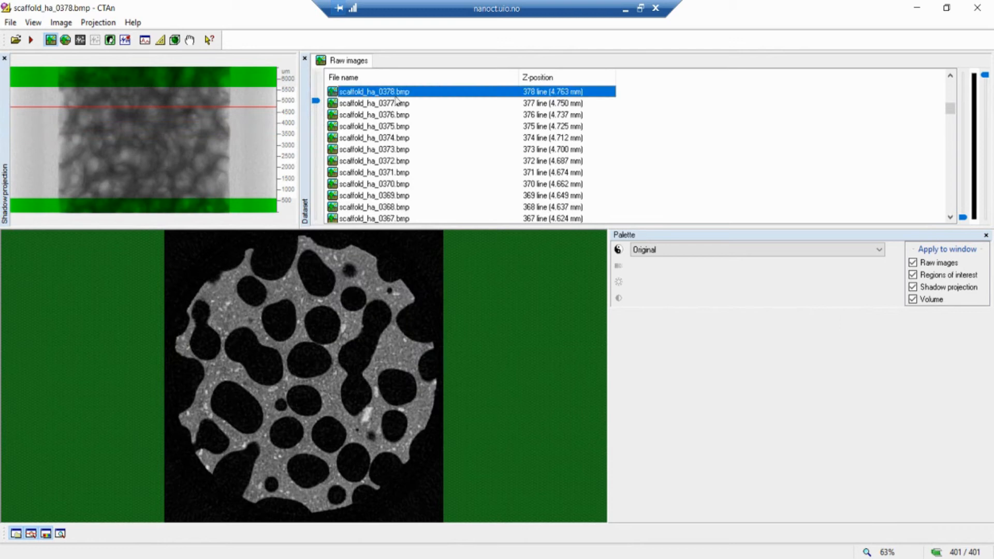
right_click(384, 94)
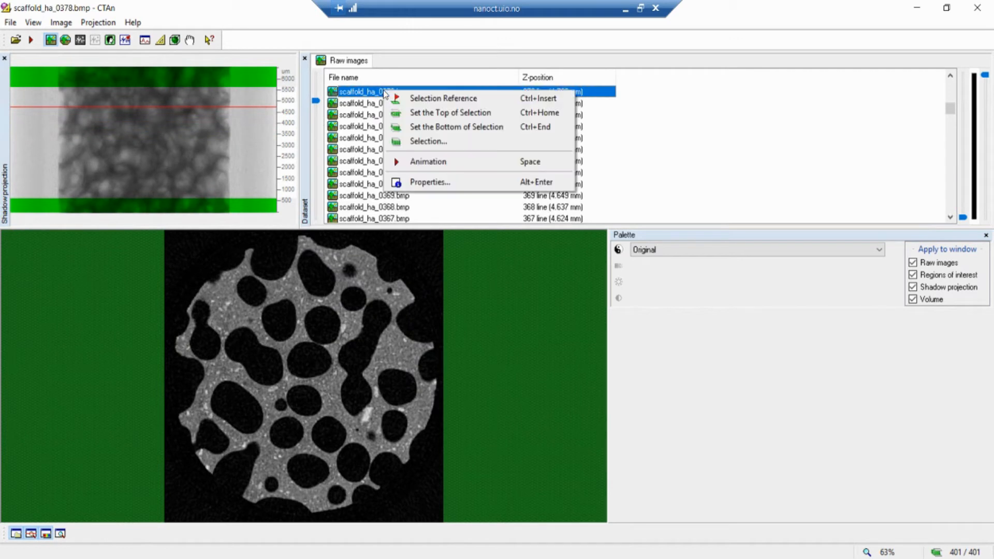
left_click(435, 113)
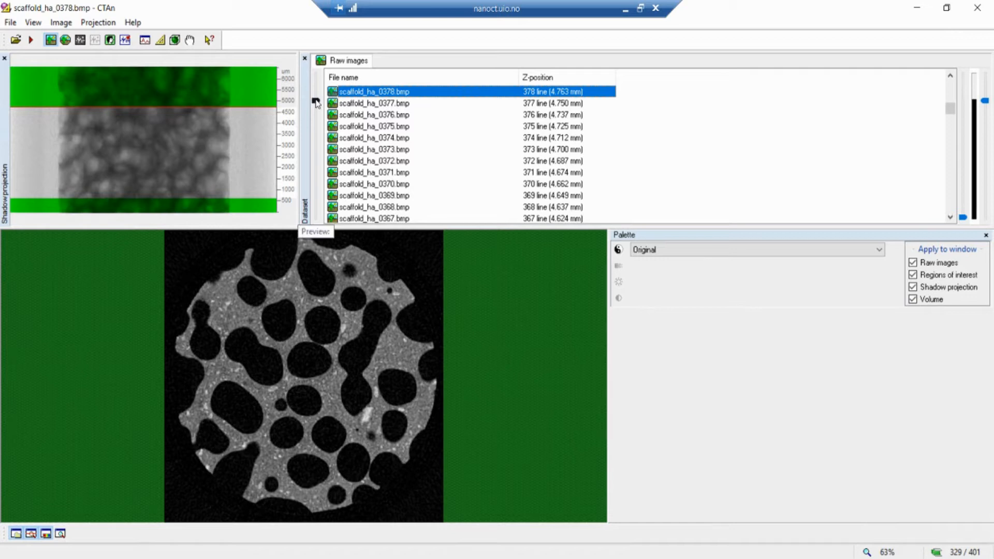
Set slice scaffold_ha_0160.bmp as the bottom of the selection
left_click_drag(316, 103, 322, 181)
left_click(362, 196)
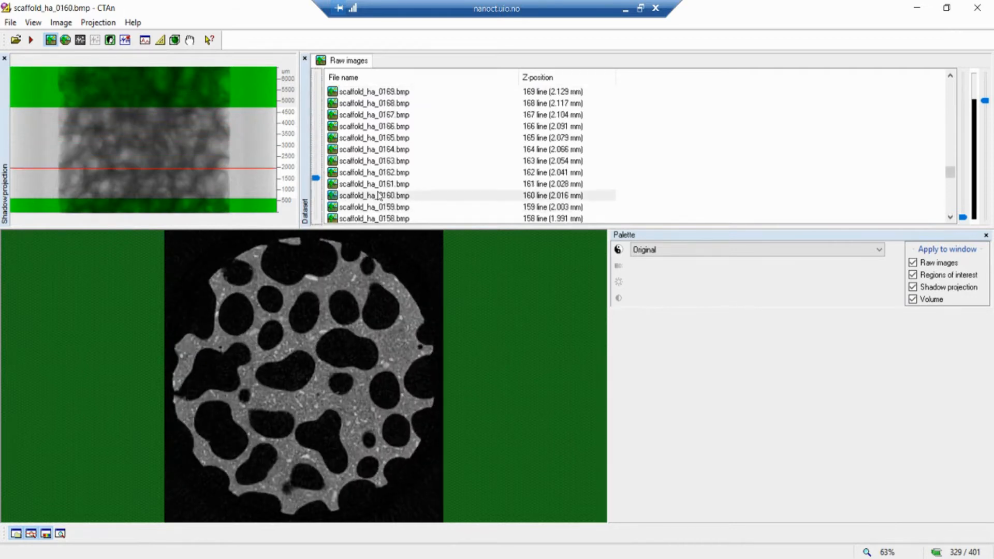
right_click(380, 196)
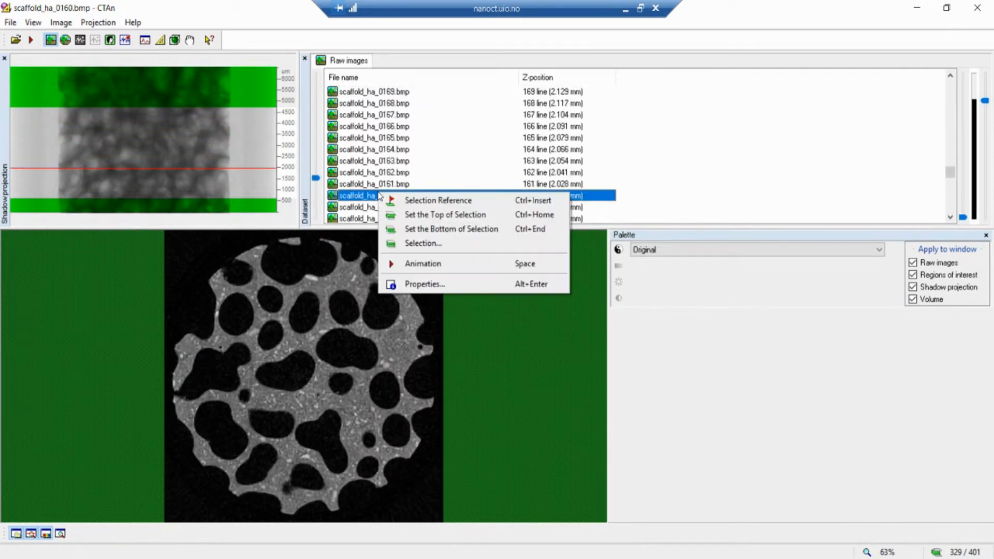
left_click(425, 230)
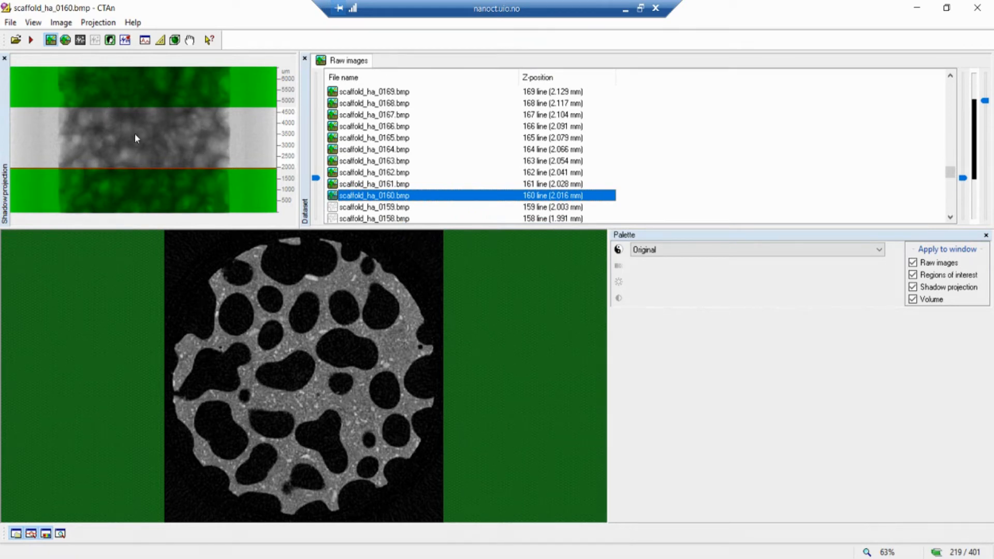
Switch from the raw images to the regions of interest and show mid-stack slice scaffold_ha_0244.bmp
left_click_drag(317, 179, 321, 154)
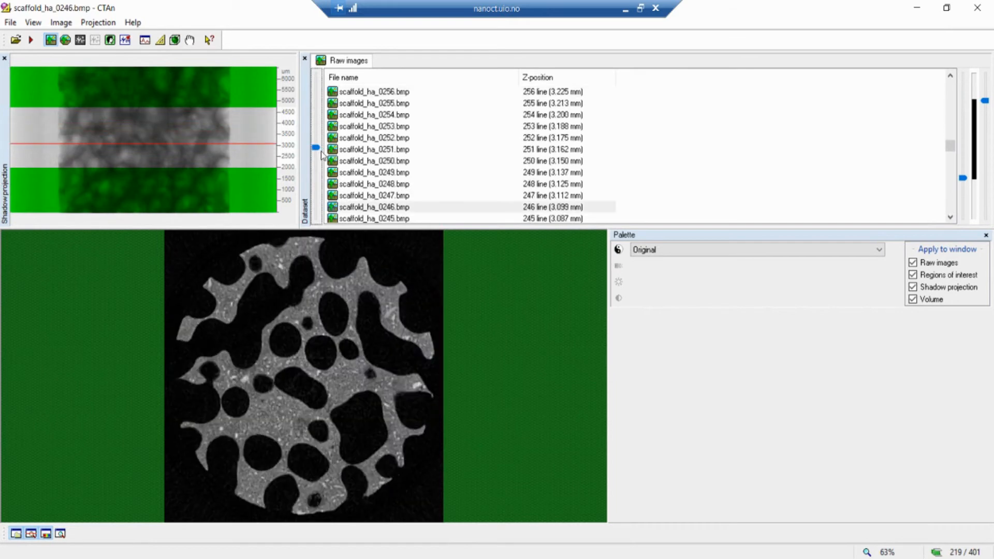
left_click(65, 41)
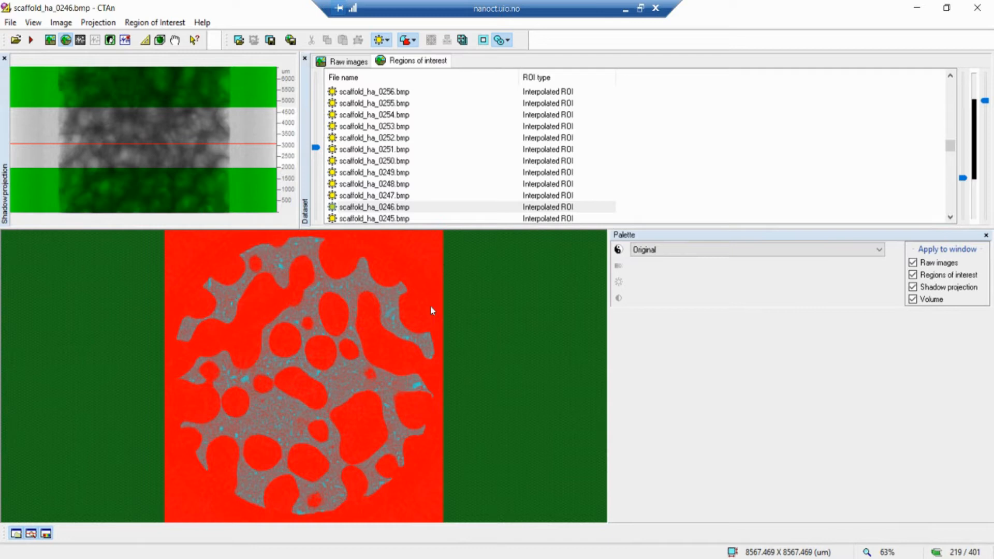
mouse_move(317, 154)
left_mouse_down()
mouse_move(320, 205)
mouse_move(322, 154)
left_mouse_up()
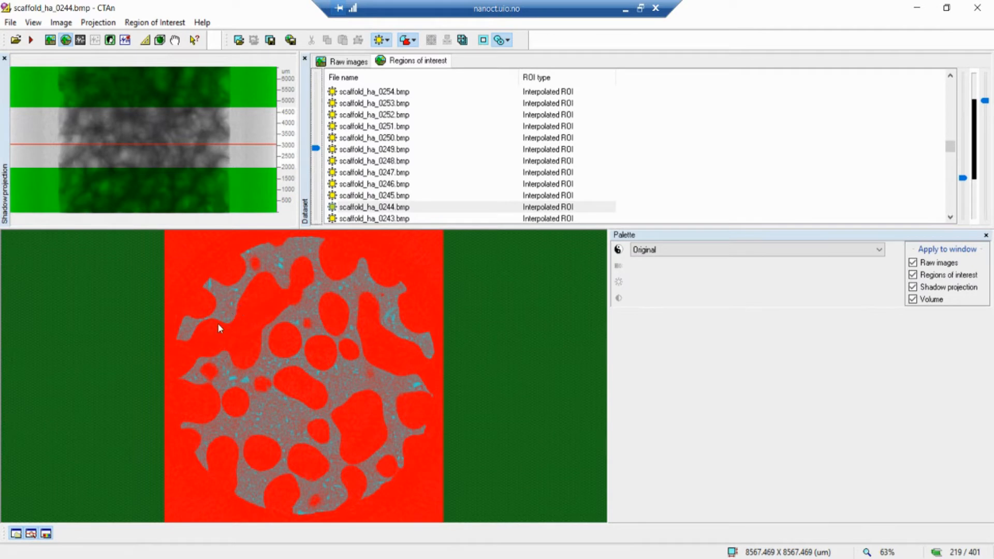
Draw a polygonal ROI on slice scaffold_ha_0244 and turn it into a round one about 7572 µm across, centred on the scaffold
mouse_move(188, 340)
left_mouse_down()
mouse_move(233, 280)
mouse_move(319, 269)
mouse_move(417, 376)
mouse_move(243, 518)
left_mouse_up()
left_click(386, 40)
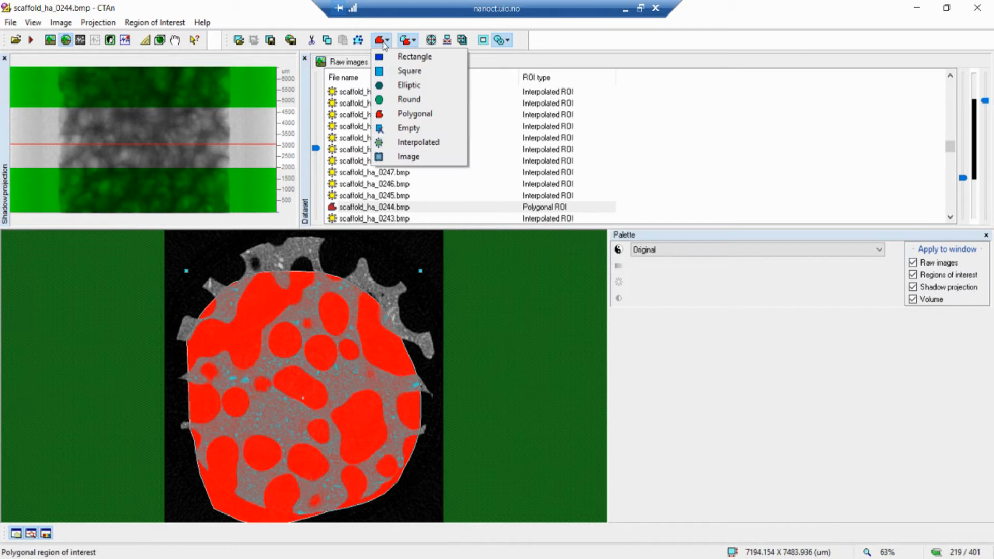
left_click(406, 99)
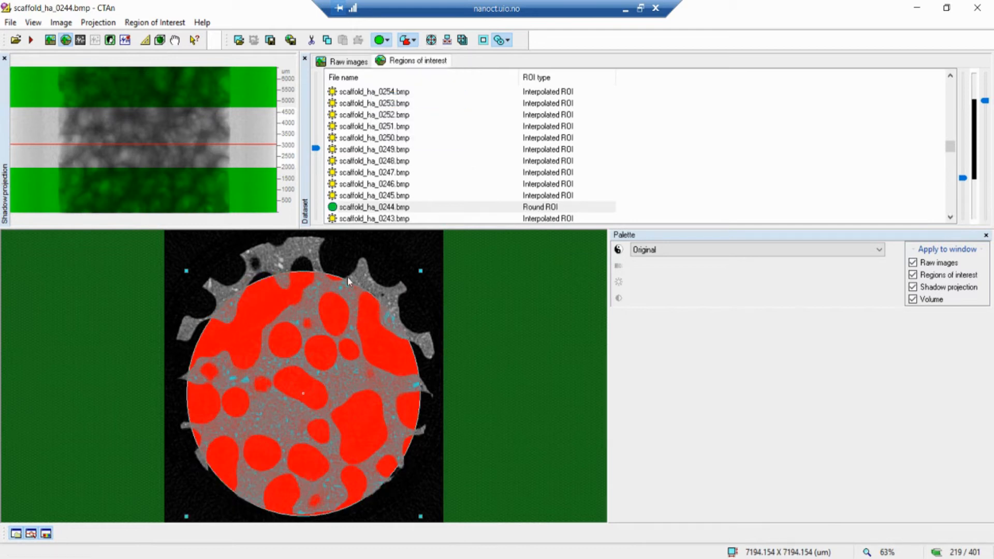
left_click_drag(327, 320, 325, 324)
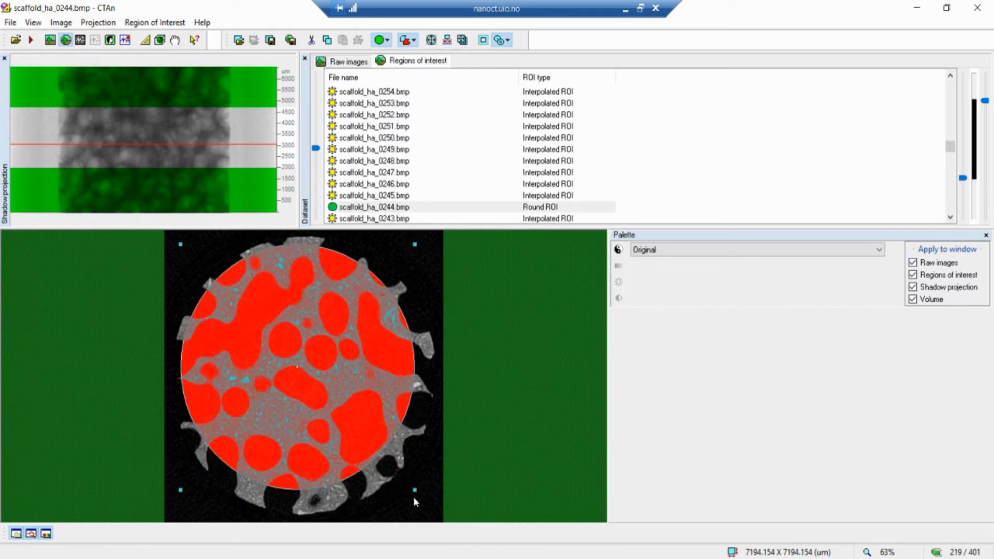
left_click_drag(414, 490, 427, 503)
mouse_move(373, 378)
left_mouse_down()
mouse_move(373, 387)
mouse_move(372, 379)
left_mouse_up()
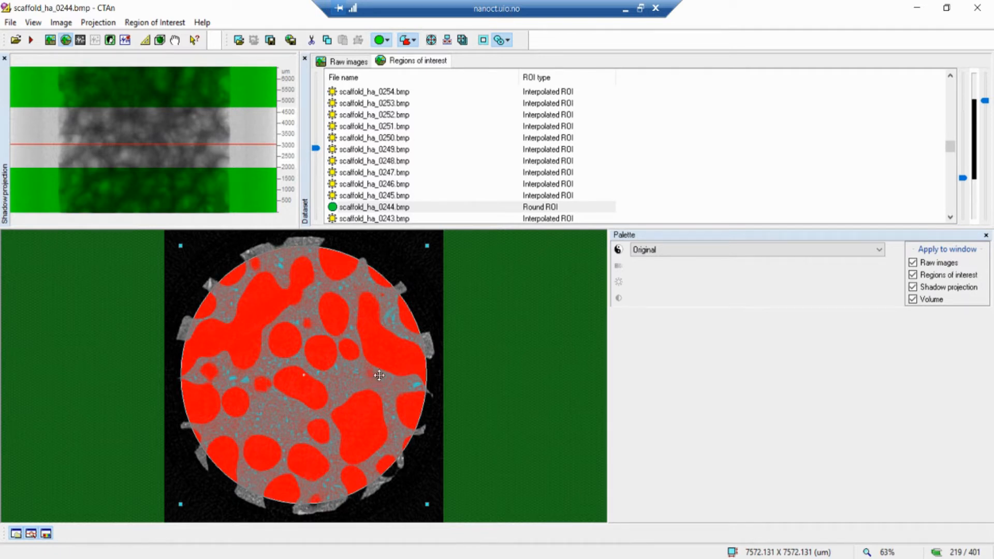
Add a rectangular ROI of about 5090 by 5808 µm over the scaffold's centre on slice scaffold_ha_0216
mouse_move(315, 150)
left_mouse_down()
mouse_move(318, 192)
mouse_move(320, 97)
mouse_move(325, 157)
left_mouse_up()
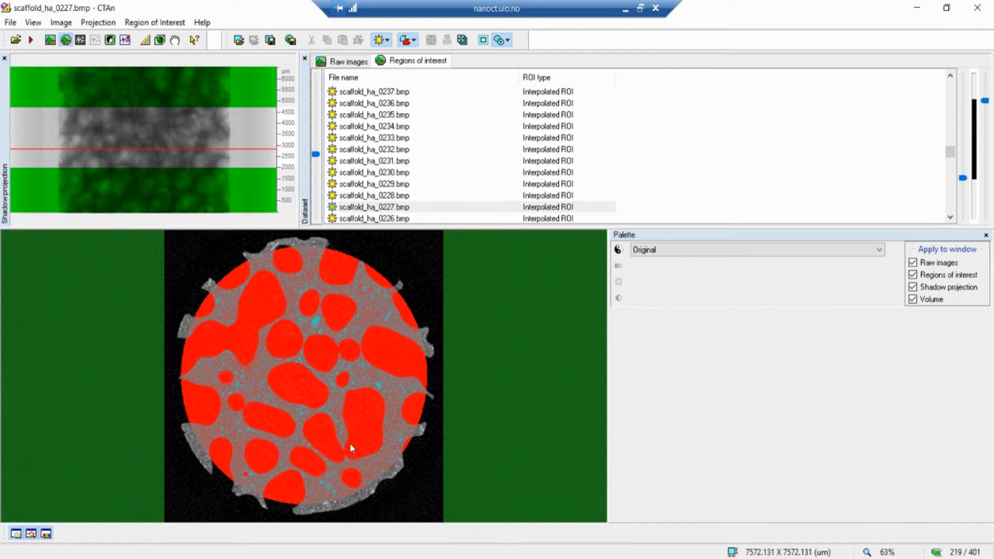
left_click_drag(317, 157, 318, 169)
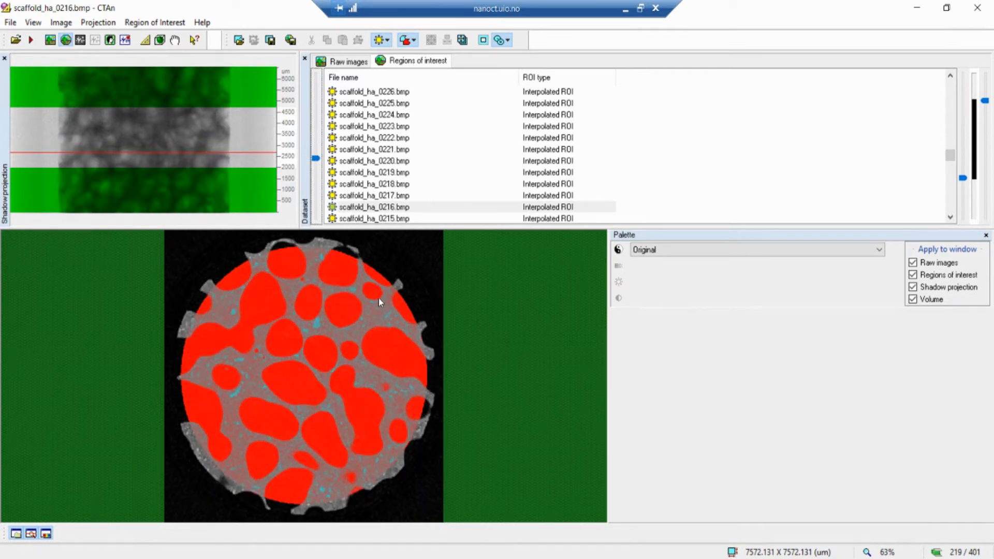
left_click(386, 41)
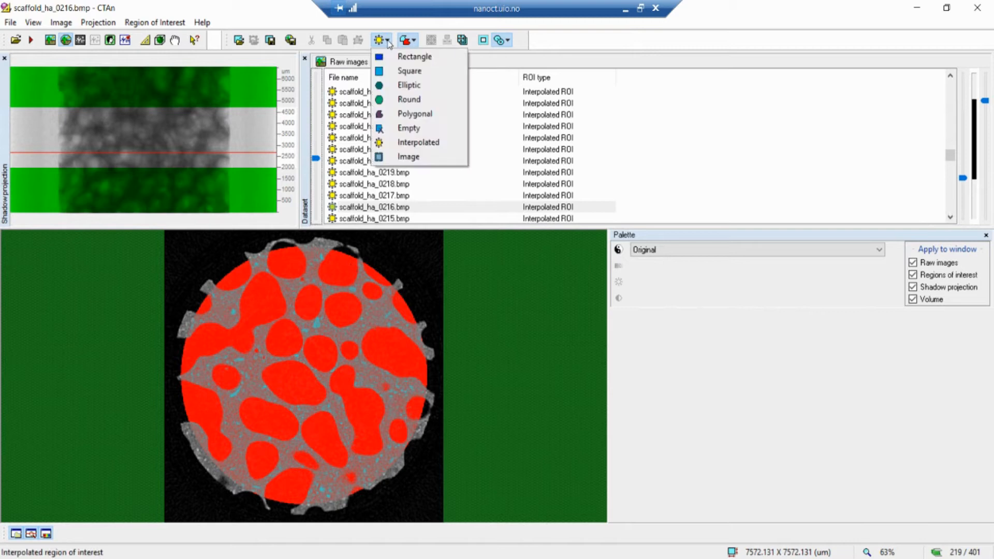
left_click(409, 57)
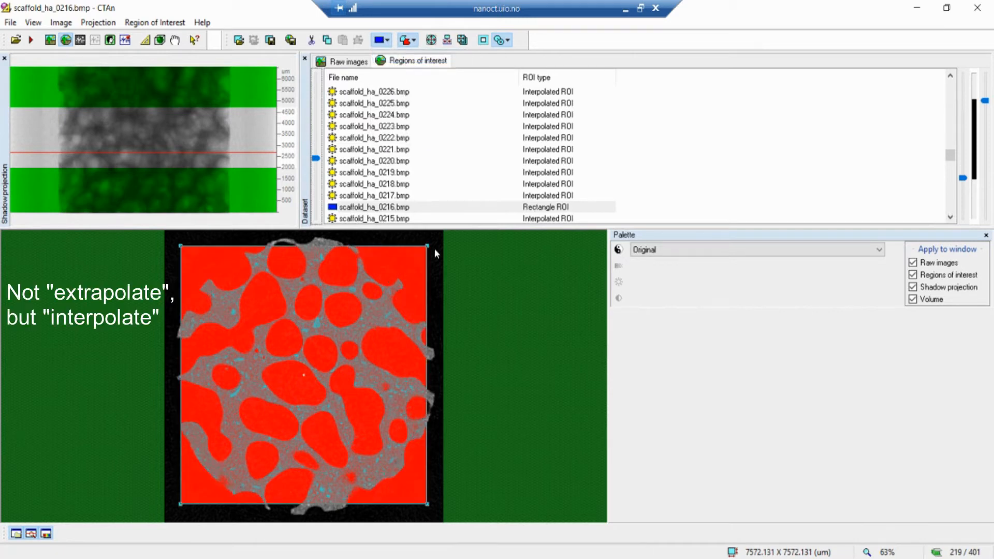
left_click_drag(428, 246, 344, 304)
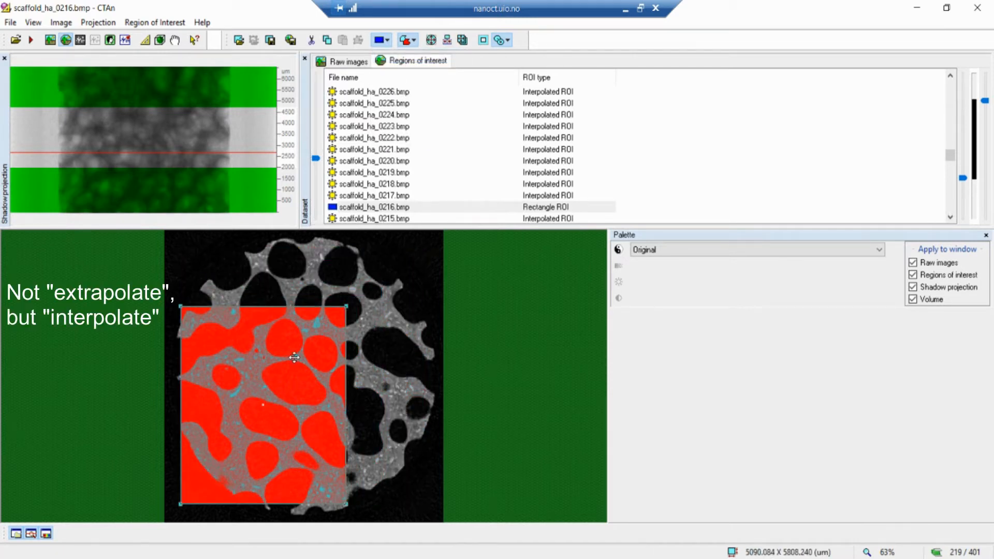
left_click_drag(293, 354, 339, 336)
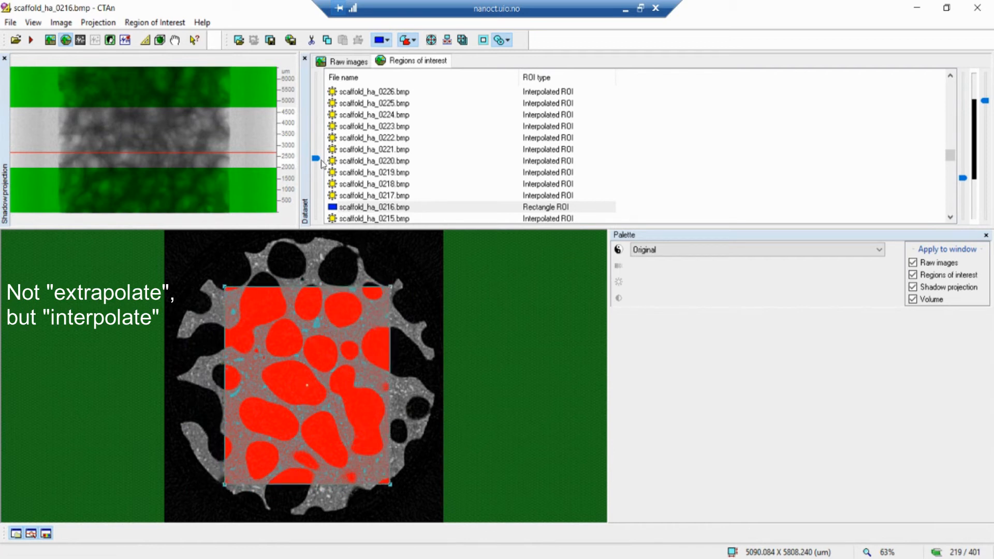
Reposition the rectangular ROI on slice scaffold_ha_0216 within the scaffold cross-section
mouse_move(316, 158)
left_mouse_down()
mouse_move(317, 147)
mouse_move(323, 163)
left_mouse_up()
left_click(341, 138)
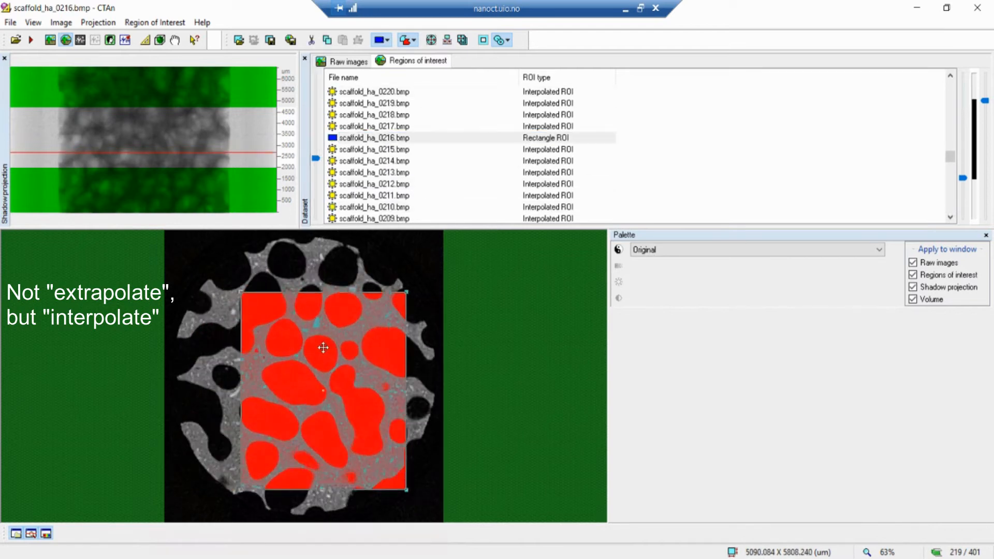
left_click_drag(321, 349, 357, 367)
Reset the regions of interest on all slices and check slices scaffold_ha_0243 down to scaffold_ha_0225
left_click_drag(315, 163, 316, 145)
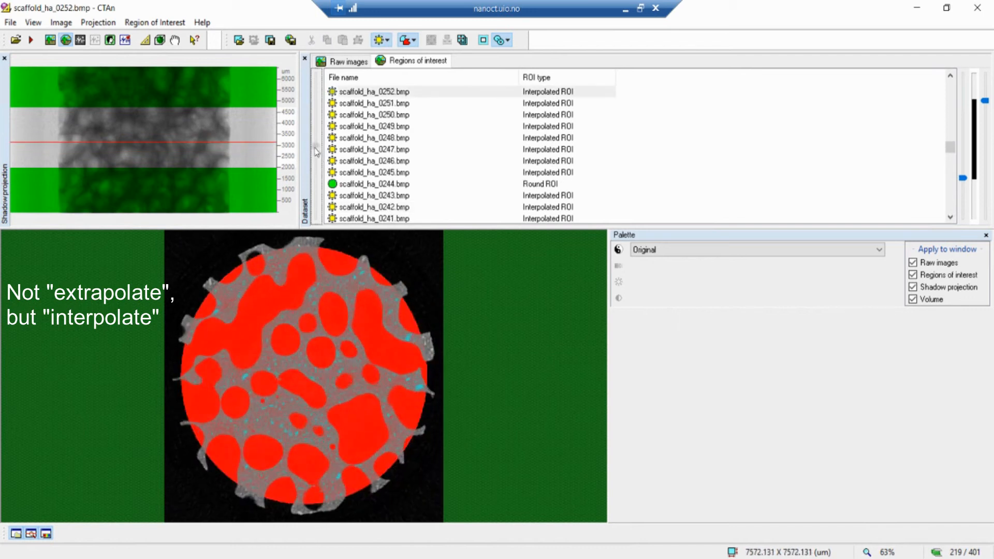
left_click(463, 41)
left_click(368, 195)
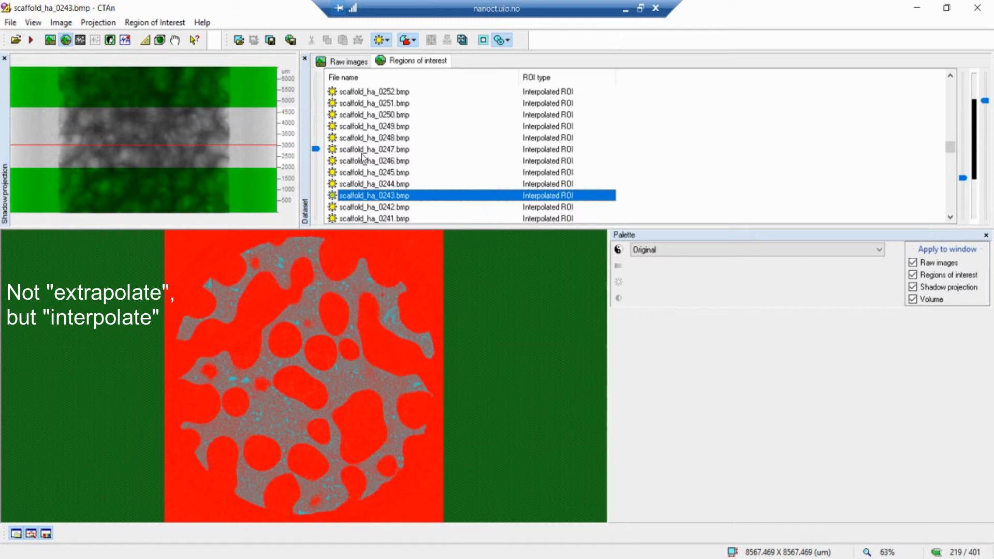
key("Down")
key("Down")
key("Down")
key("Down")
key("Down")
key("Down")
key("Down")
key("Down")
key("Down")
key("Down")
key("Down")
key("Down")
key("Down")
key("Down")
key("Down")
key("Down")
key("Down")
key("Down")
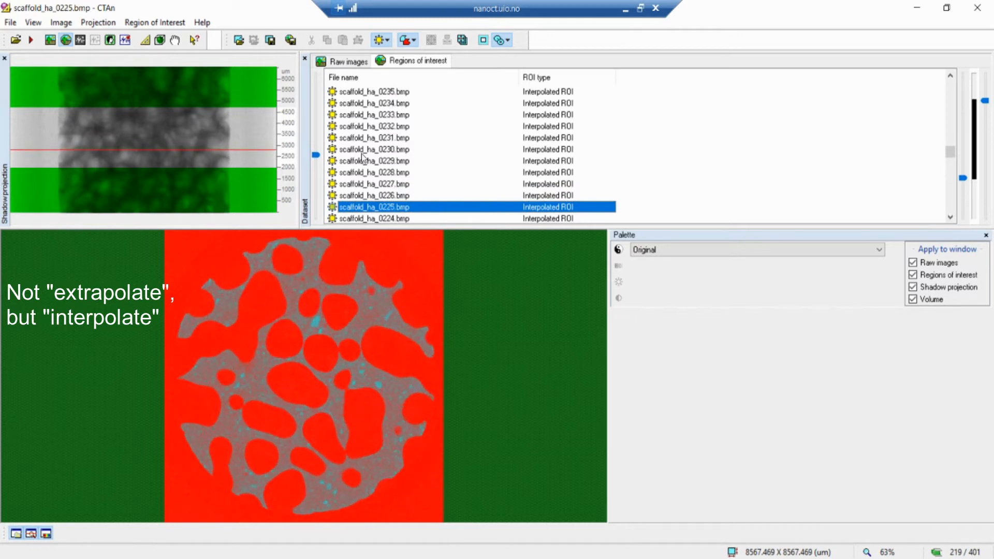
Set the last slice, scaffold_ha_0050.bmp, as the bottom of the selection
key("End")
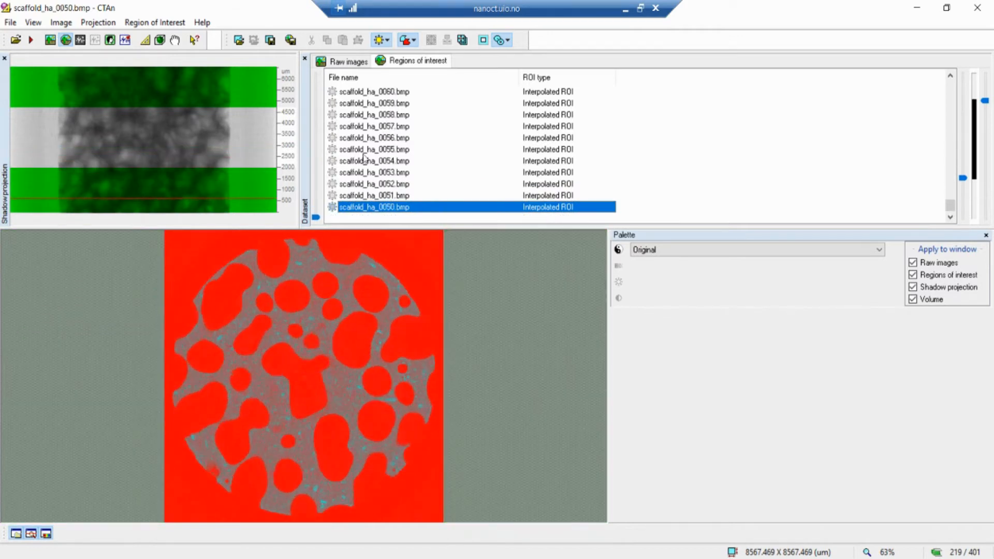
right_click(366, 213)
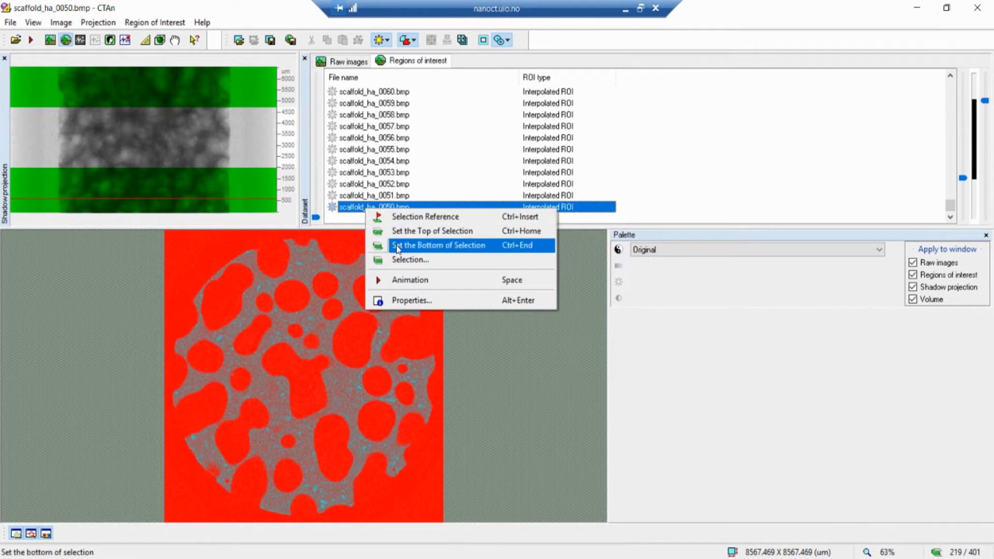
left_click(399, 244)
Set the first slice, scaffold_ha_0450.bmp, as the top of the selection
key("Page_Up")
key("Page_Up")
key("Page_Up")
key("Page_Up")
key("Page_Up")
key("Page_Up")
key("Page_Up")
key("Page_Up")
key("Page_Up")
key("Page_Up")
key("Page_Up")
key("Page_Up")
key("Page_Up")
key("Page_Up")
key("Page_Up")
key("Page_Up")
key("Page_Up")
key("Page_Up")
key("Page_Up")
key("Page_Up")
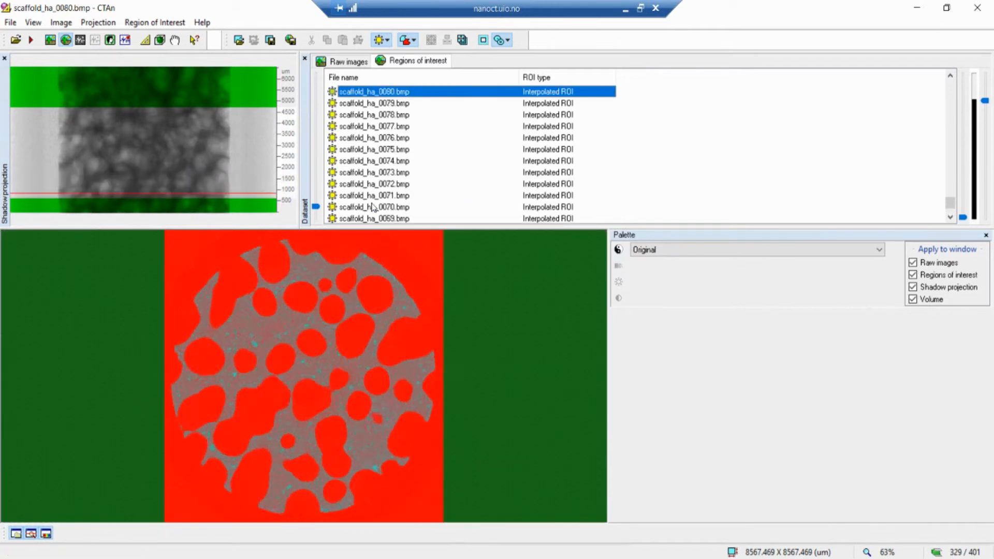
key("Page_Up")
key("Page_Up")
key("Page_Up")
key("Page_Up")
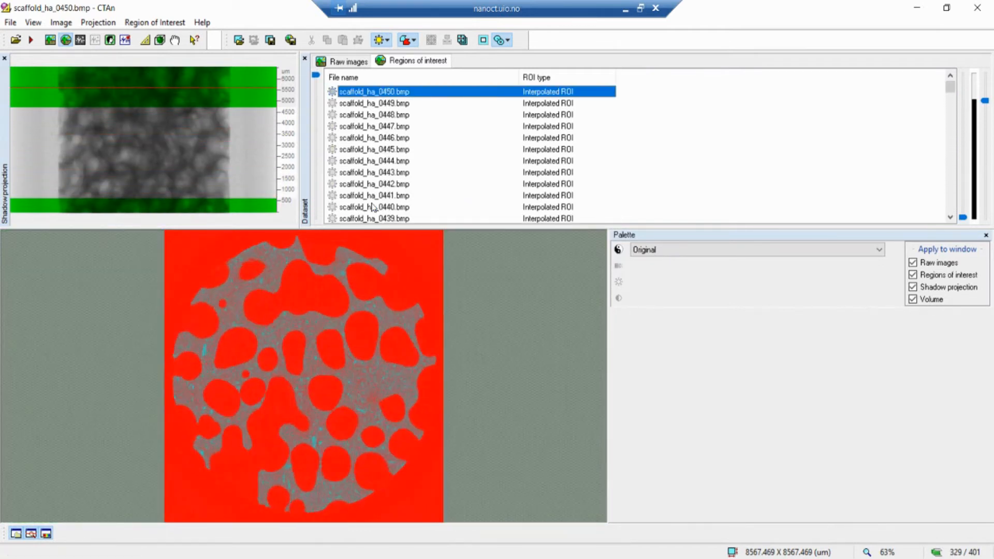
right_click(392, 96)
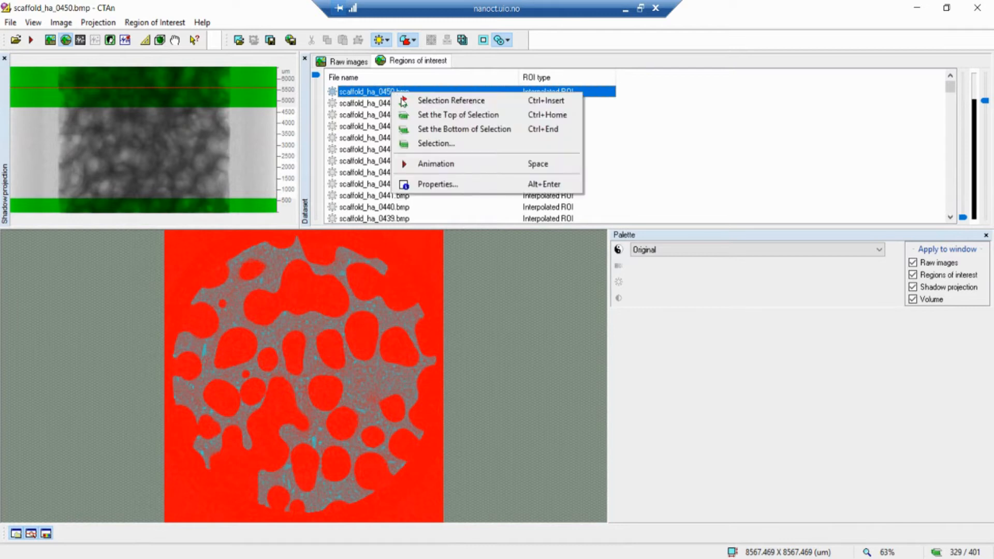
left_click(422, 117)
Draw a freehand ROI about 5682 by 6955 µm on slice scaffold_ha_0447, convert it to an elliptic ROI and reposition it
left_click(404, 128)
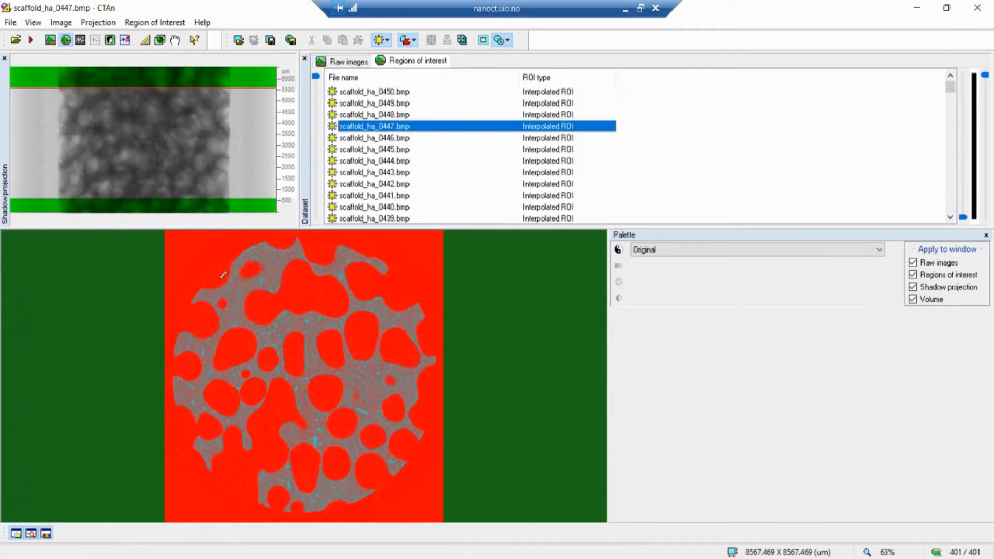
mouse_move(224, 275)
left_mouse_down()
mouse_move(380, 282)
mouse_move(383, 474)
mouse_move(225, 460)
left_mouse_up()
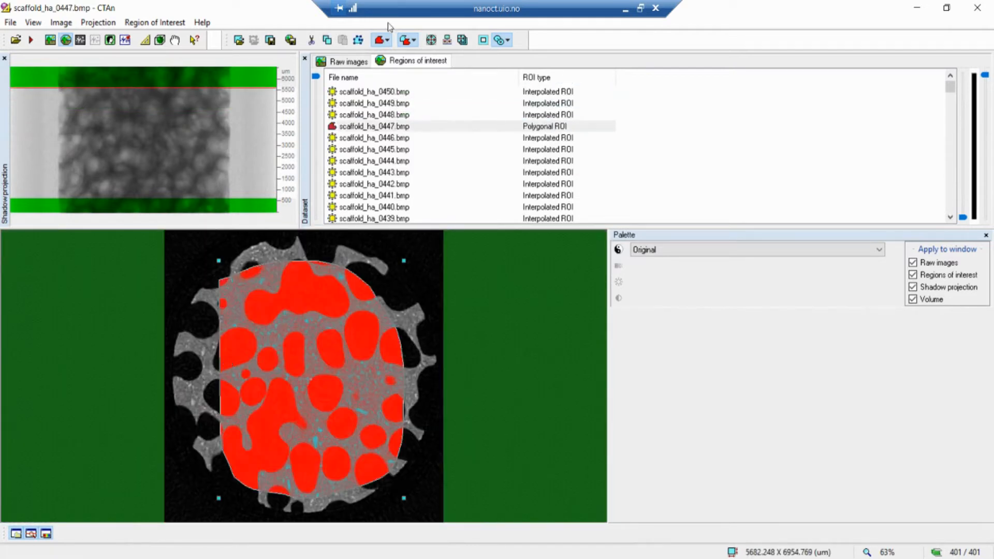
left_click(388, 40)
left_click(409, 85)
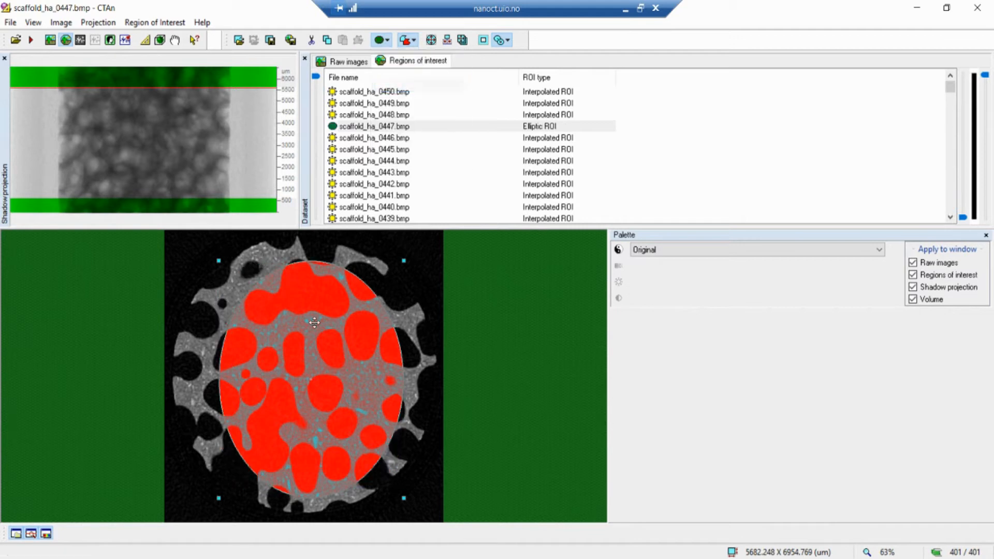
left_click_drag(314, 323, 292, 309)
Change the ROI to round, enlarge it to about 7572 µm in diameter and centre it over the scaffold cross-section
left_click(386, 41)
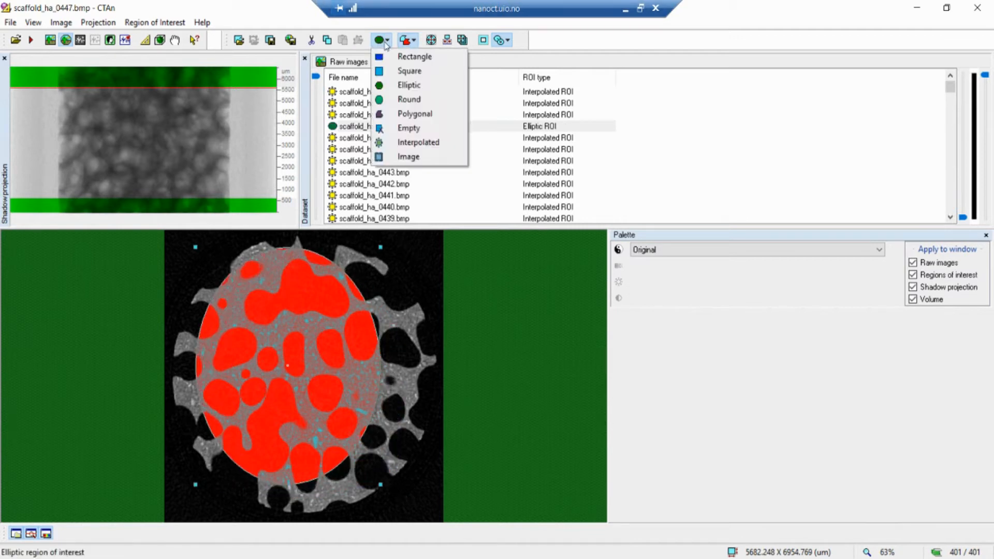
left_click(410, 99)
left_click_drag(285, 379, 278, 378)
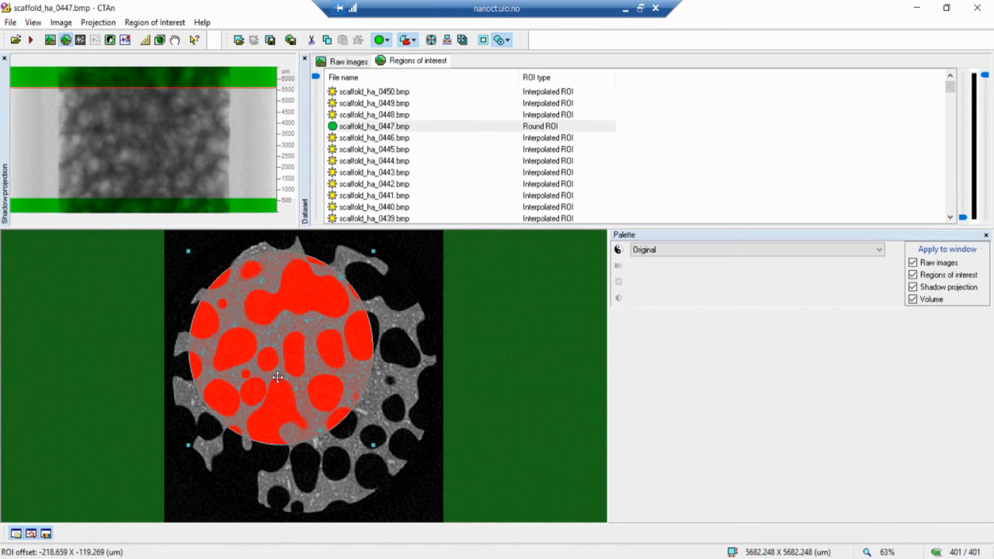
left_click_drag(374, 445, 435, 509)
left_click_drag(372, 434, 366, 431)
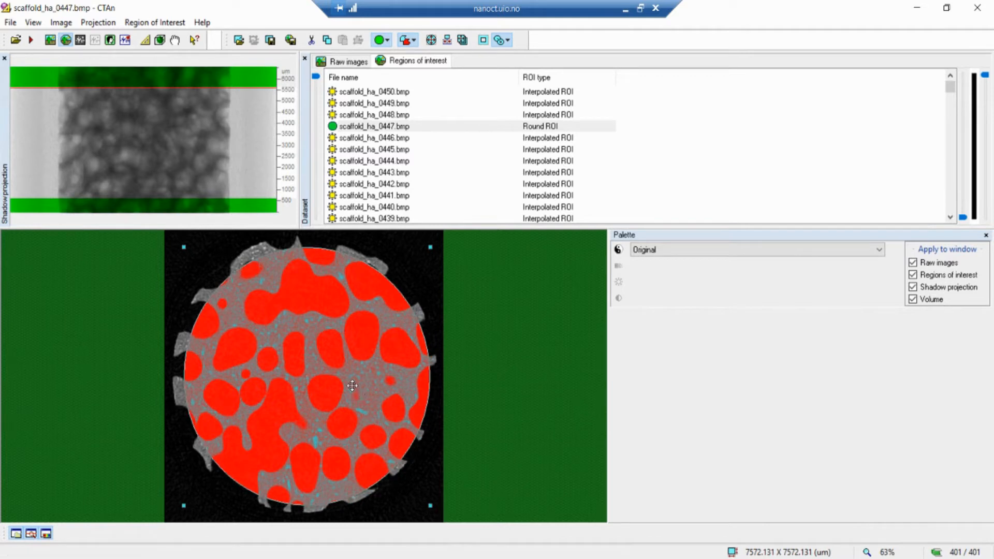
left_click_drag(352, 385, 350, 384)
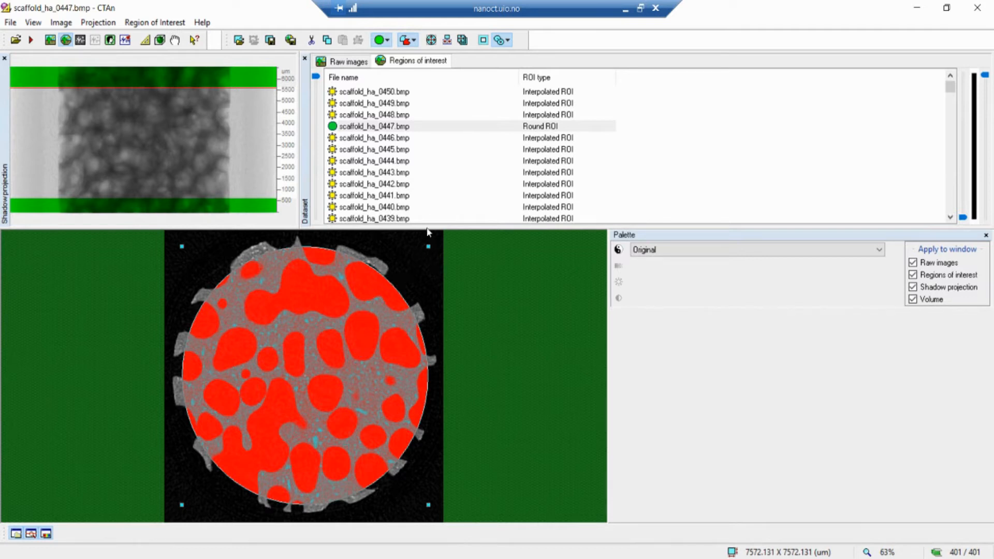
left_click_drag(312, 352, 314, 345)
Check the ROI on slice scaffold_ha_0223 and view the options for saving the regions of interest and the images from the ROI
left_click_drag(316, 78, 316, 158)
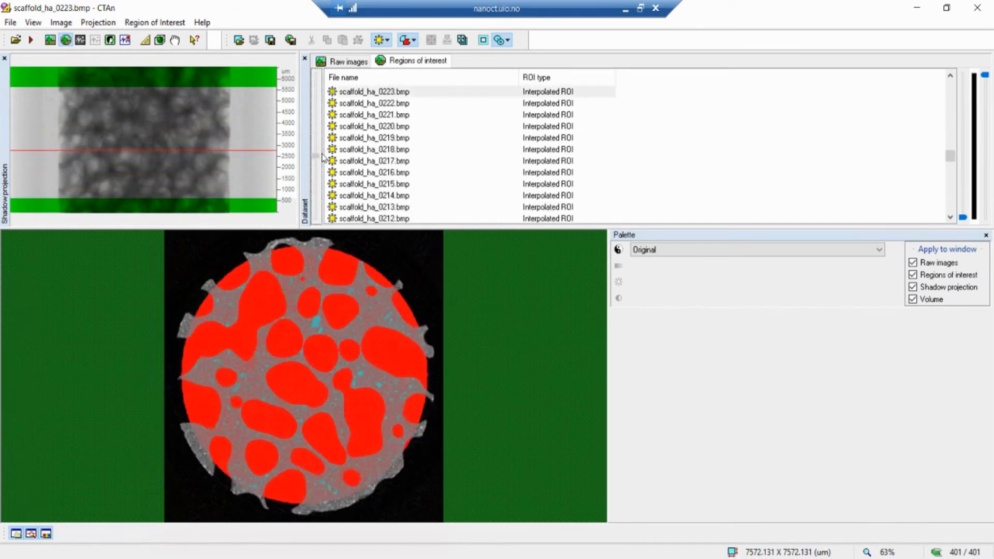
left_click(270, 40)
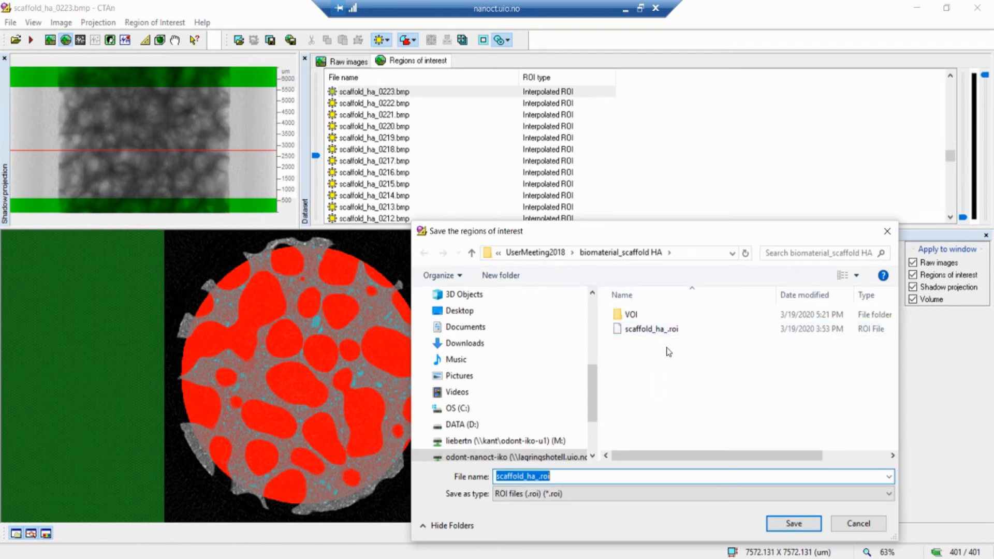
left_click(849, 525)
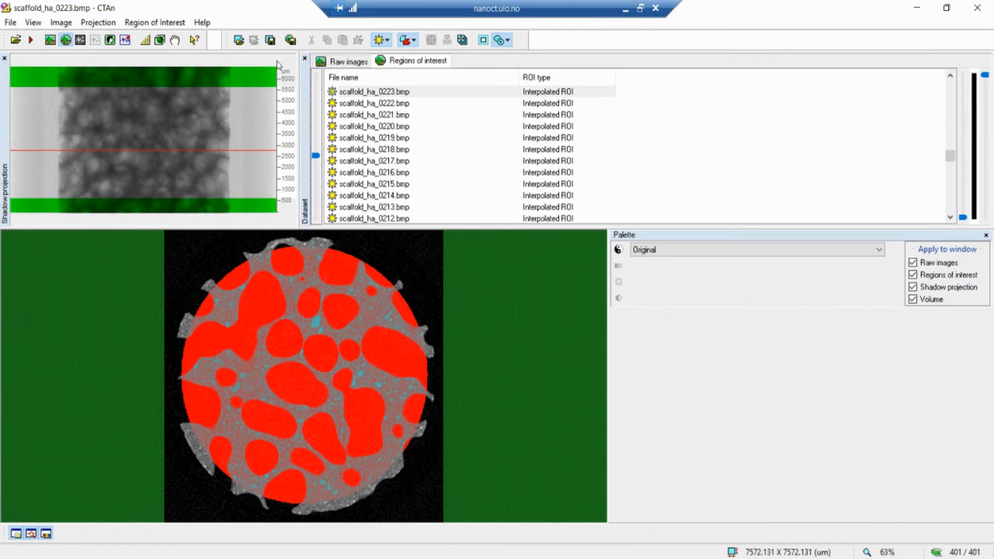
left_click(291, 40)
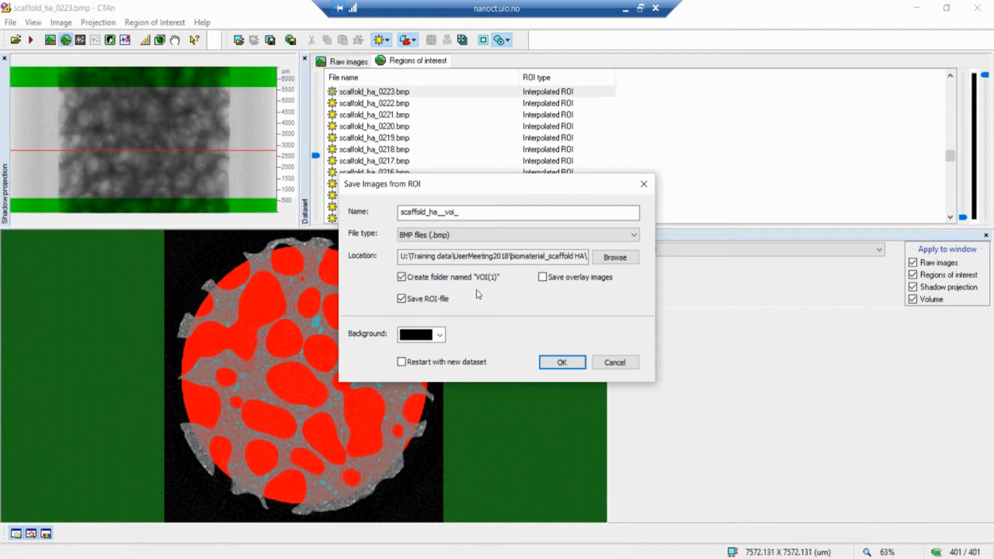
left_click(616, 362)
Open the dataset in the VOI folder from scaffold_ha__voi_0051.bmp, skipping the dataset integrity check
left_click(16, 40)
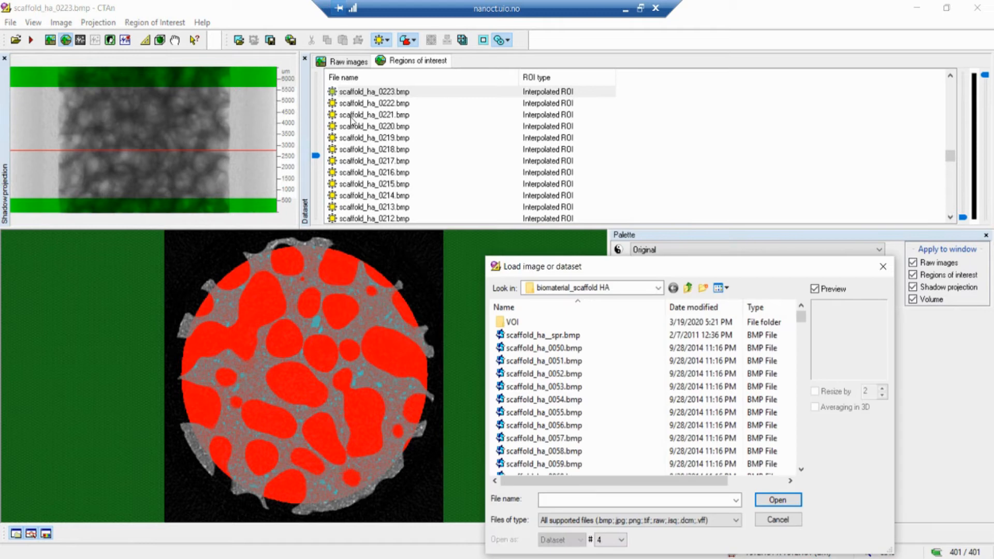
double_click(536, 325)
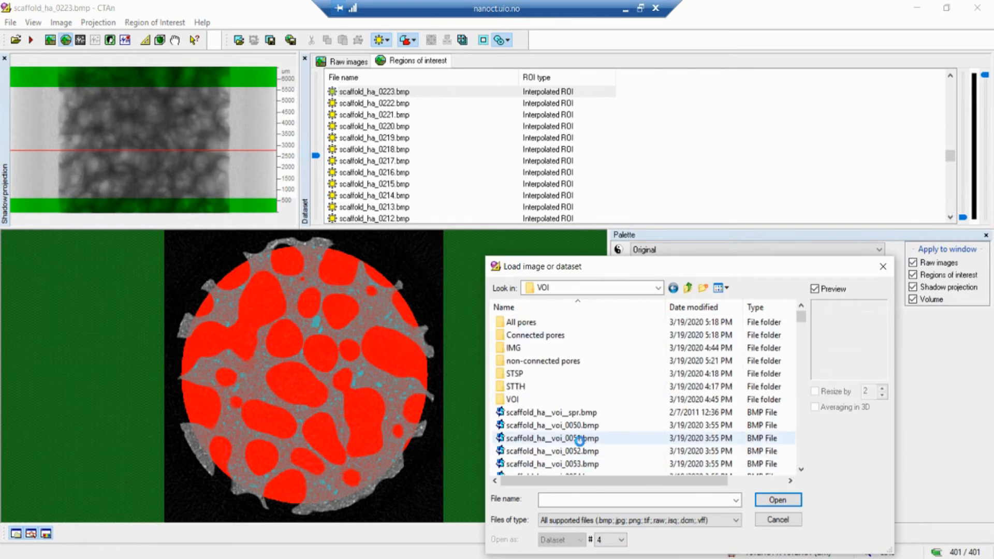
double_click(577, 439)
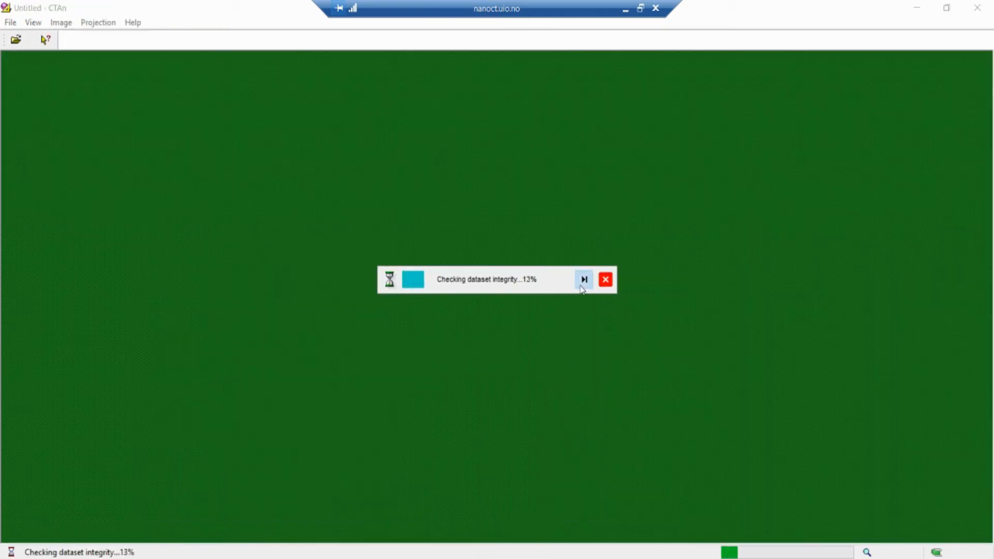
left_click(584, 279)
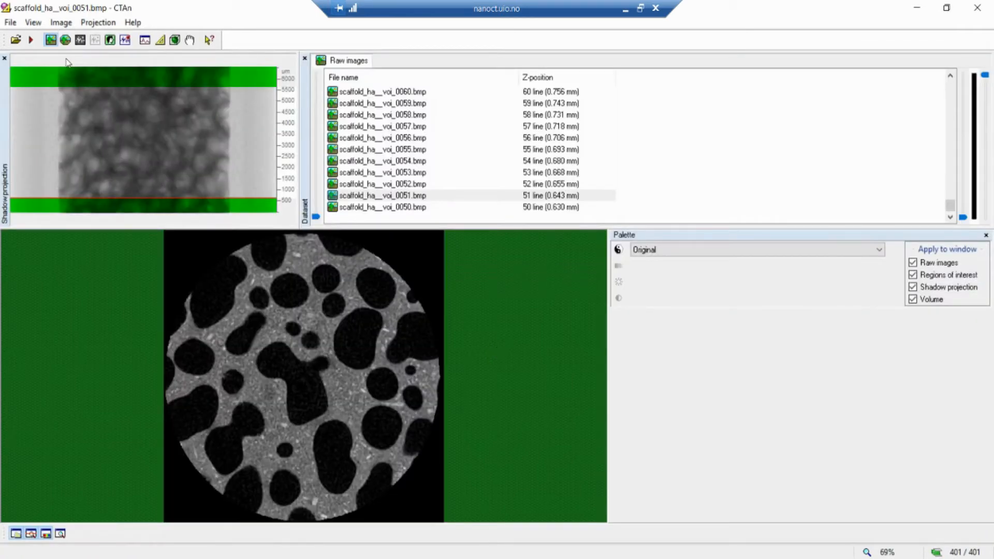
Load the saved regions of interest from scaffold_ha__voi_.roi onto the VOI dataset
left_click(65, 40)
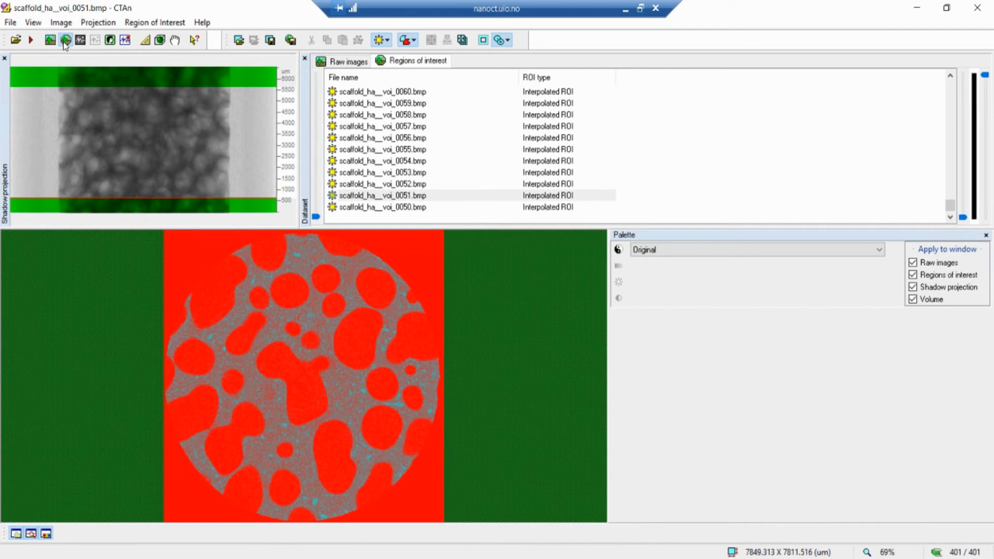
left_click(243, 46)
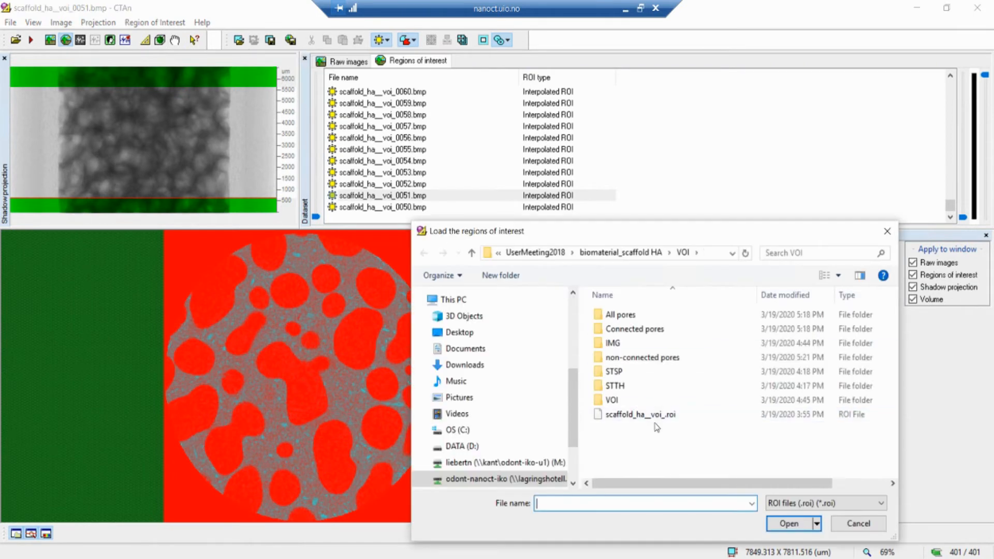
left_click(656, 419)
double_click(656, 419)
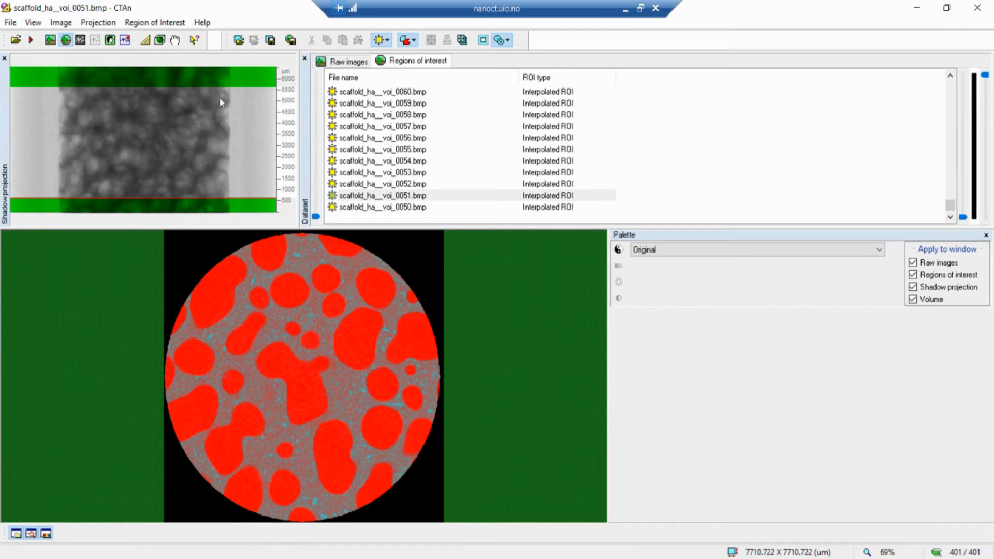
Preview the binary selection of slice scaffold_ha__voi_0051 and try lower grayscale thresholds of 60 and 66
left_click(80, 40)
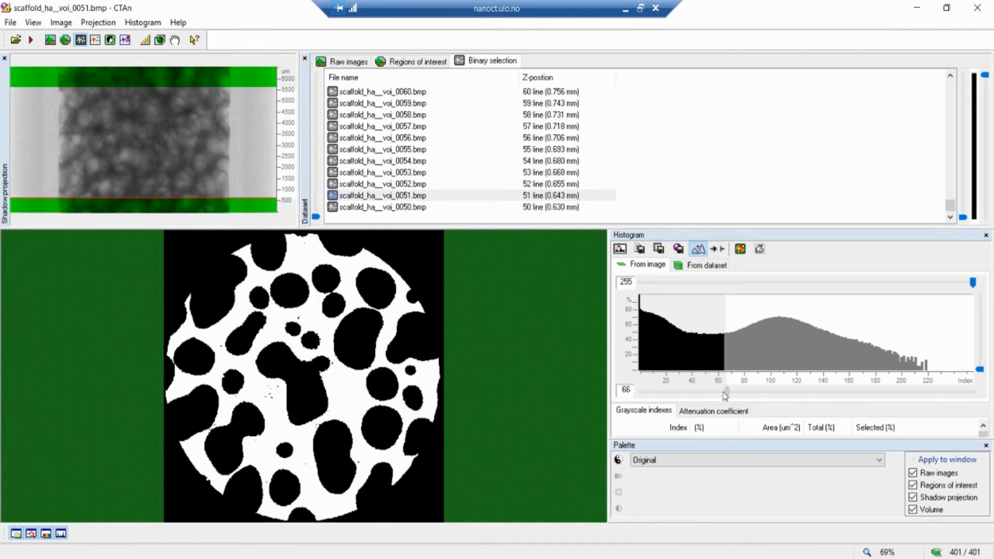
mouse_move(724, 395)
left_mouse_down()
mouse_move(694, 394)
mouse_move(751, 393)
mouse_move(692, 394)
mouse_move(721, 397)
left_mouse_up()
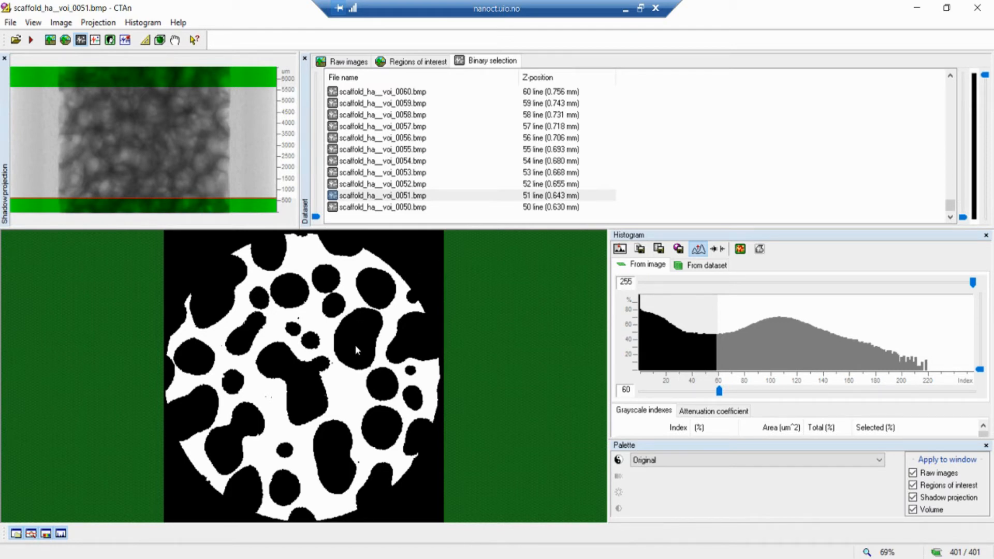
mouse_move(720, 393)
left_mouse_down()
mouse_move(757, 392)
mouse_move(728, 392)
left_mouse_up()
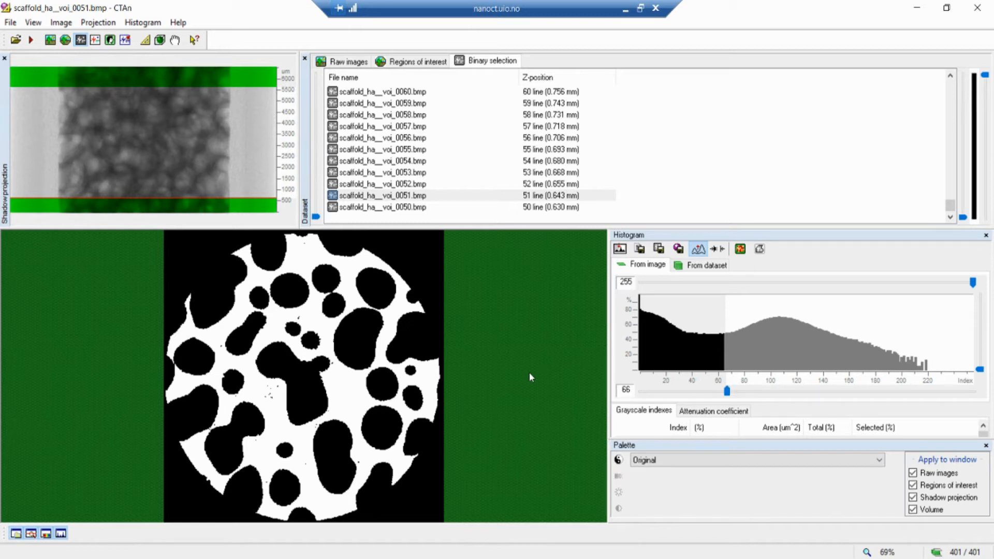
Examine the internal plug-ins available for custom processing, including Save bitmaps and 3D analysis
left_click(111, 45)
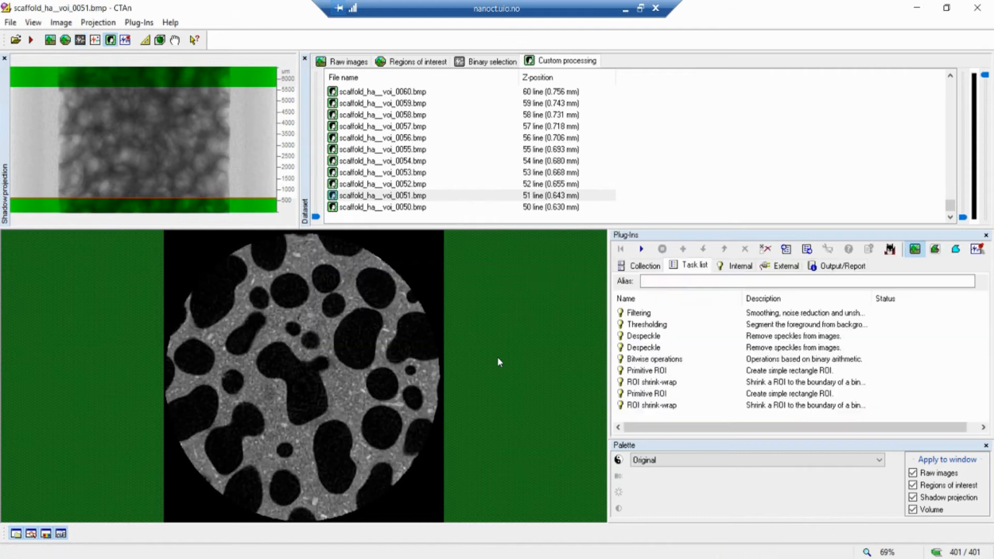
left_click(736, 265)
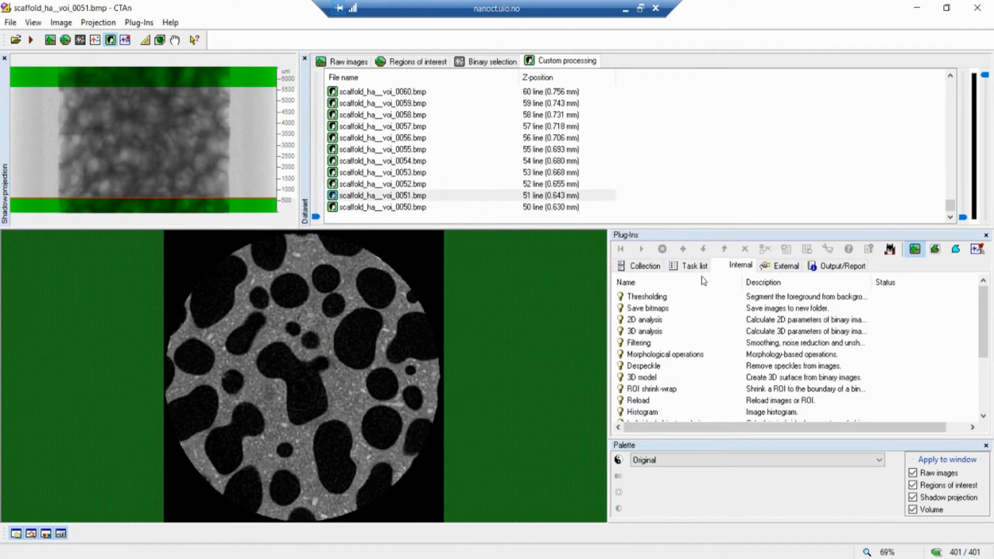
scroll(655, 331, "down", 3)
scroll(662, 342, "up", 3)
left_click(671, 307)
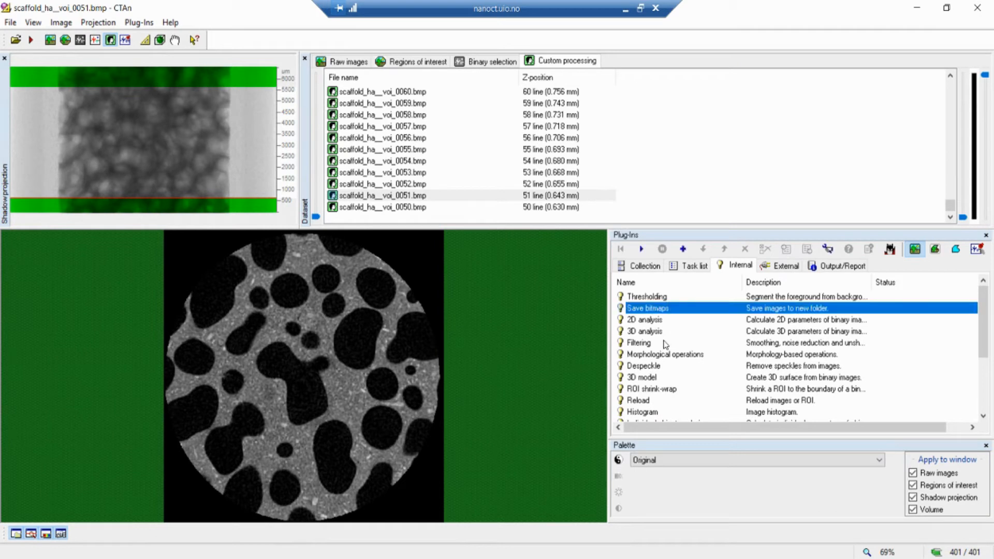
scroll(661, 343, "down", 2)
scroll(665, 344, "up", 2)
left_click(655, 331)
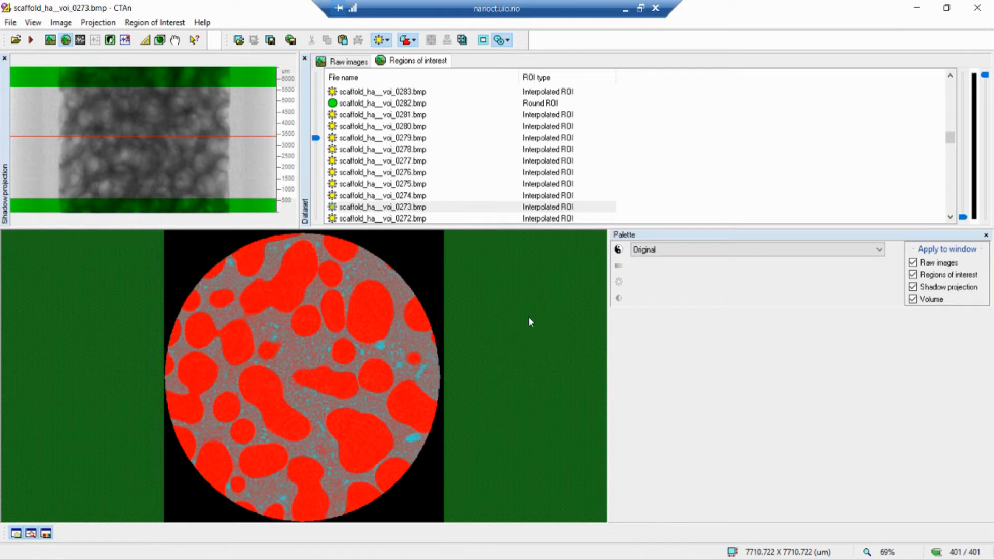
Preview the binary selection of slice scaffold_ha__voi_0258 and set the lower grayscale threshold to 61
left_click(317, 137)
mouse_move(318, 130)
left_mouse_down()
mouse_move(327, 73)
mouse_move(301, 186)
mouse_move(306, 210)
mouse_move(316, 143)
left_mouse_up()
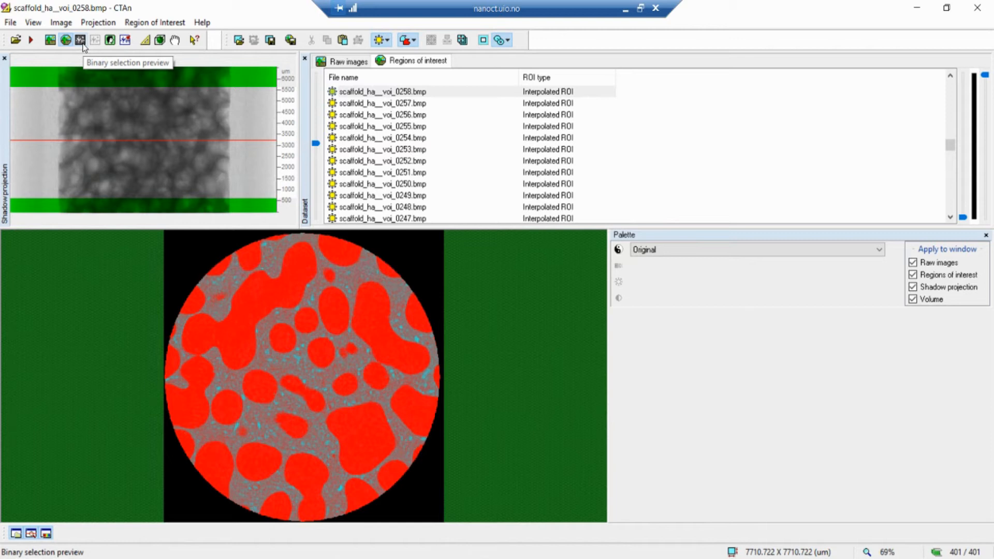
left_click(81, 41)
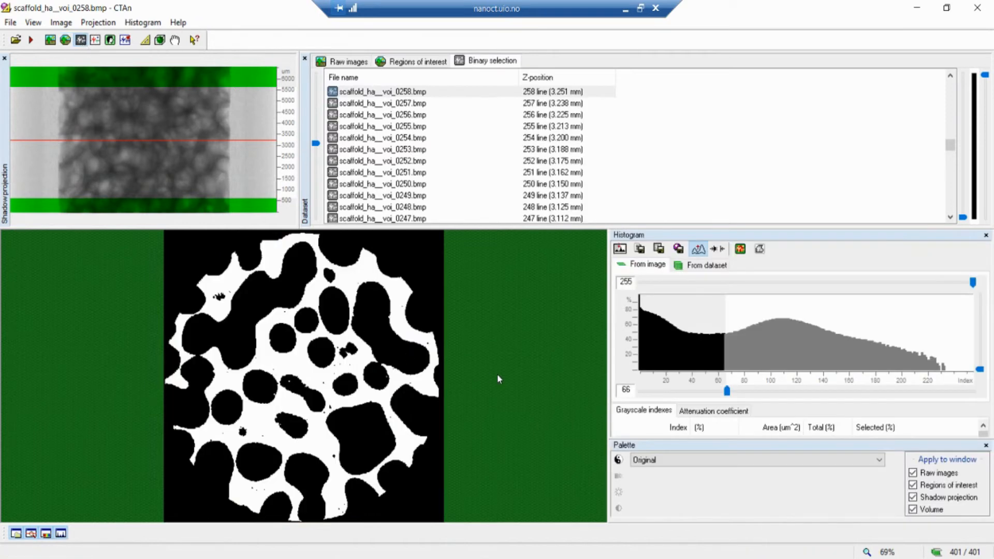
mouse_move(727, 392)
left_mouse_down()
mouse_move(688, 393)
mouse_move(739, 395)
mouse_move(718, 396)
left_mouse_up()
left_click_drag(722, 394, 720, 392)
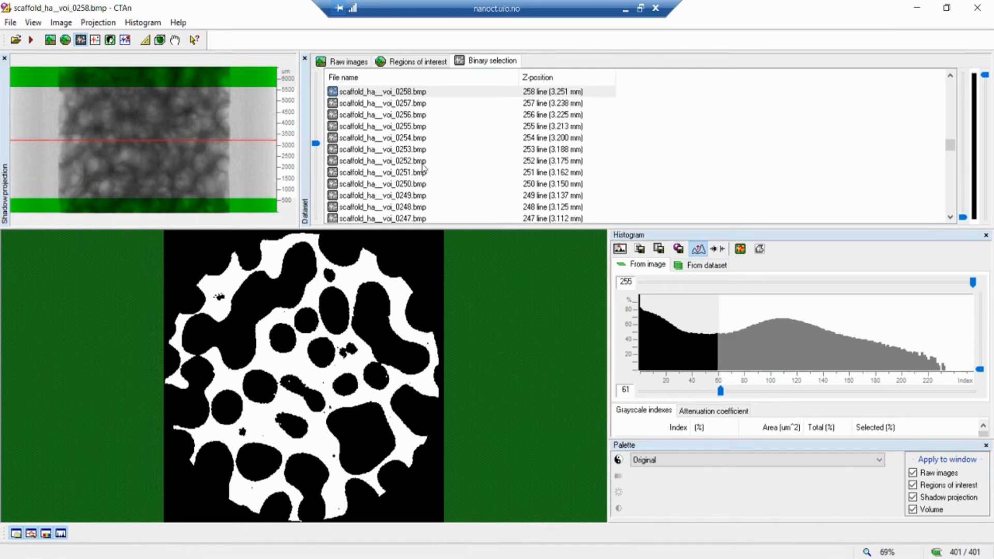
Set the lower grayscale threshold to 53 and compare the pore edges in the binary selection with the raw image
left_click(349, 60)
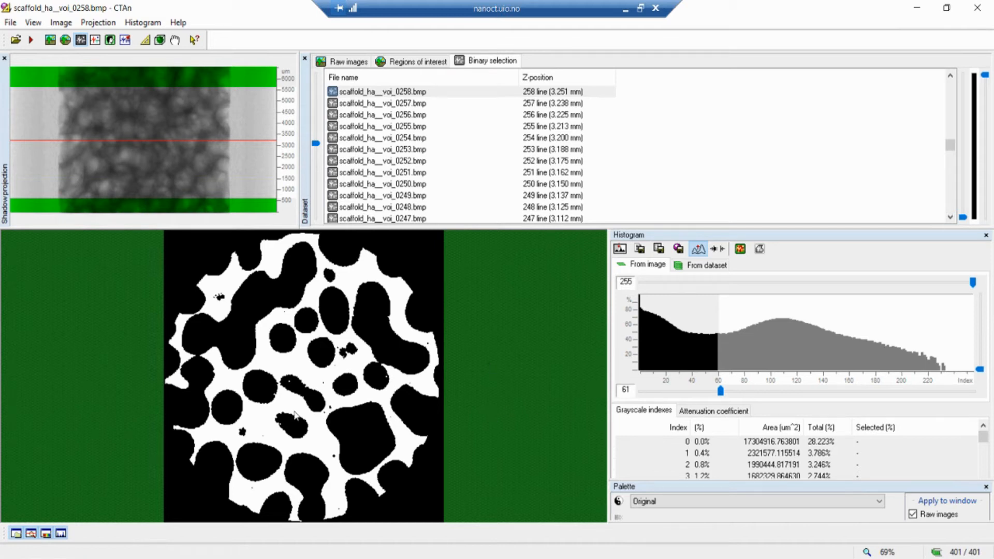
scroll(285, 406, "up", 4)
scroll(295, 411, "up", 1)
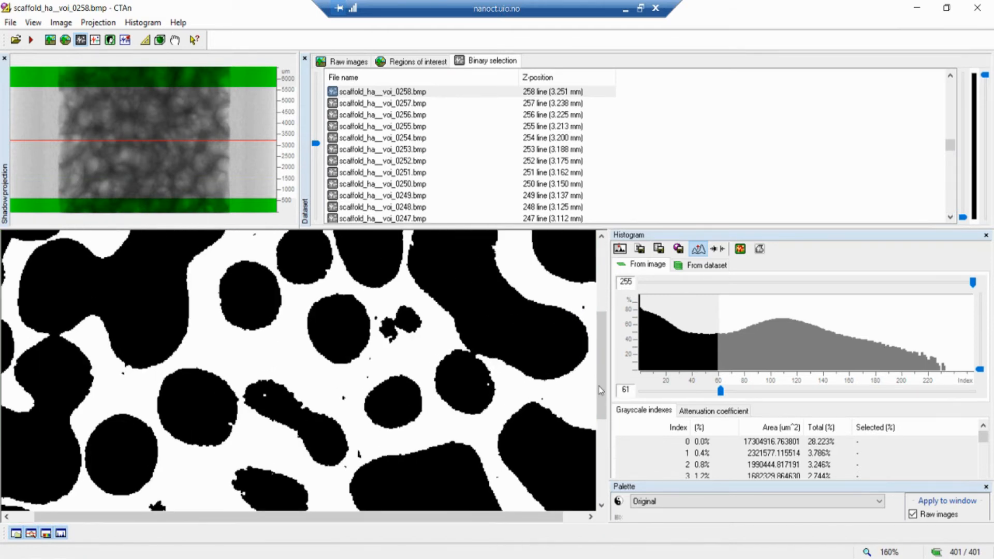
left_click_drag(720, 391, 709, 397)
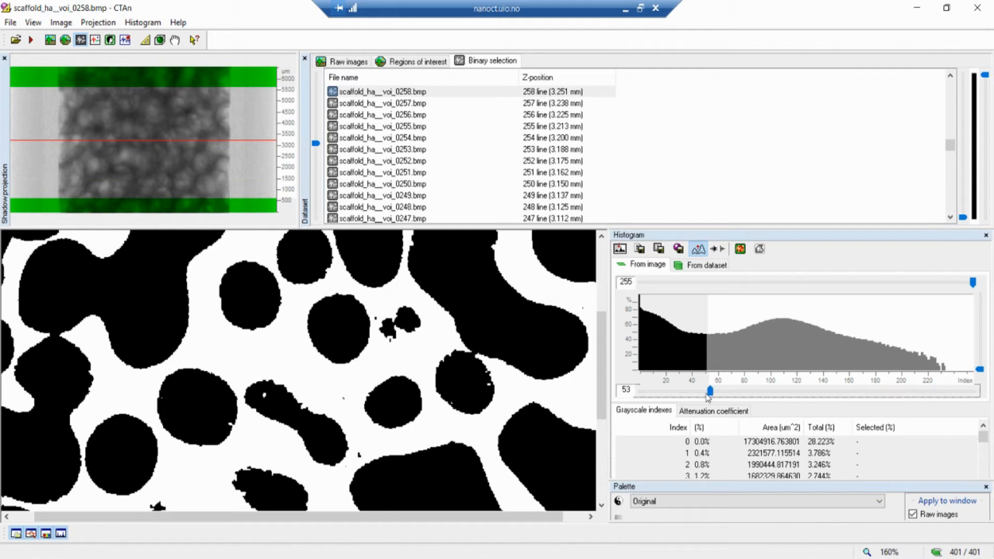
key("t")
key("t")
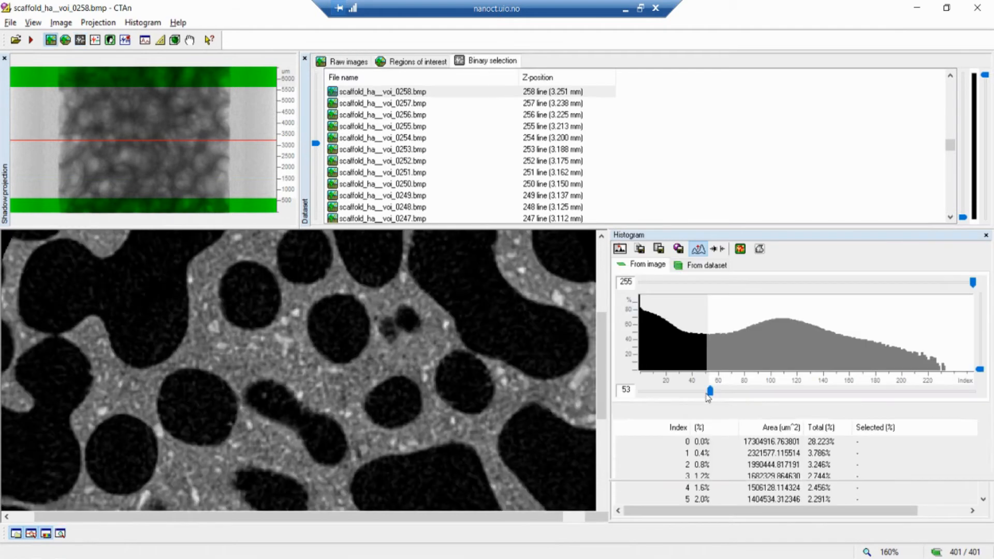
Raise the lower grayscale threshold for the binary selection of slice scaffold_ha__voi_0258 to 66
key("Right")
key("Right")
key("Right")
key("Right")
key("Right")
key("Right")
key("Right")
key("Right")
key("Right")
key("Right")
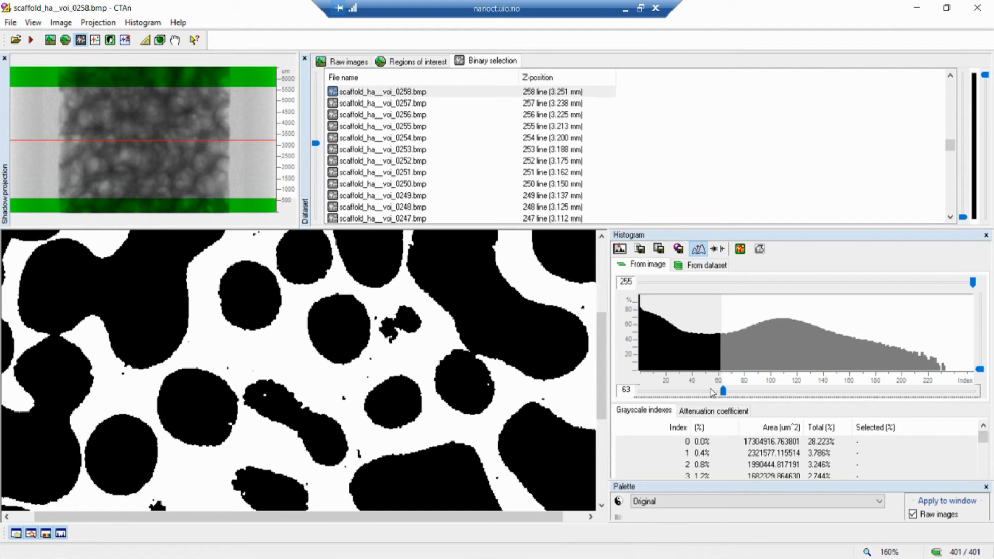
key("Right")
key("Right")
key("Right")
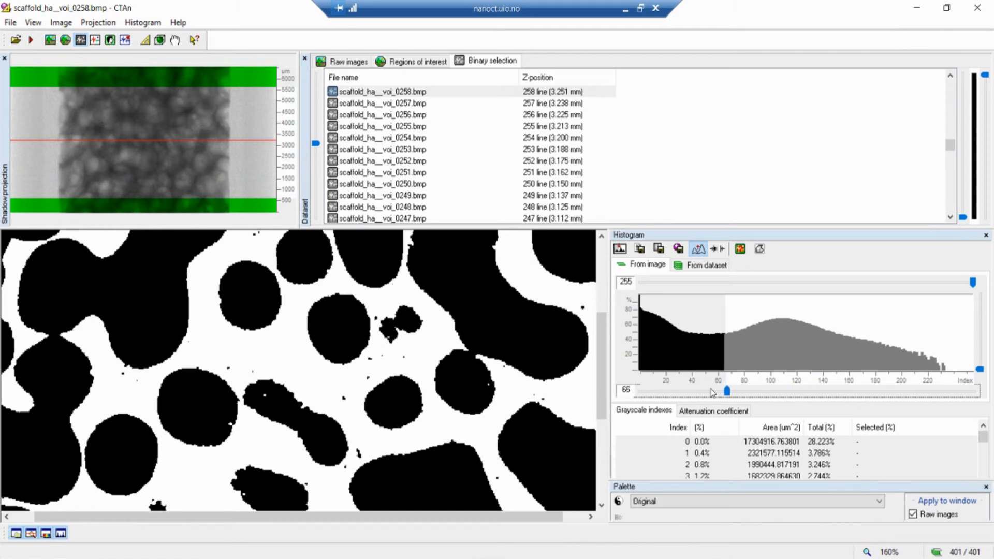
Compare the pore edges and small specks in the binary selection of slice scaffold_ha__voi_0258 with its raw image
key("t")
key("t")
key("t")
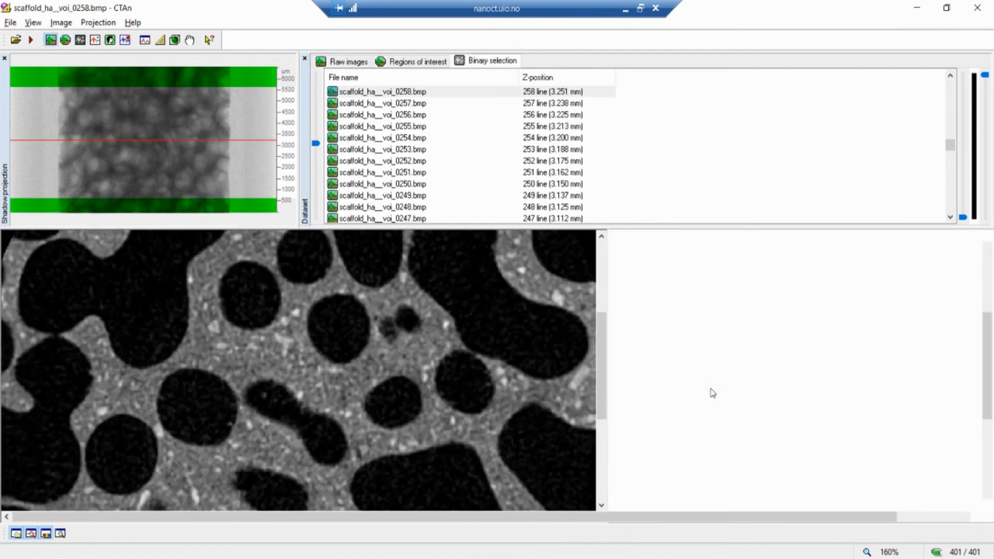
key("t")
key("t")
key("t")
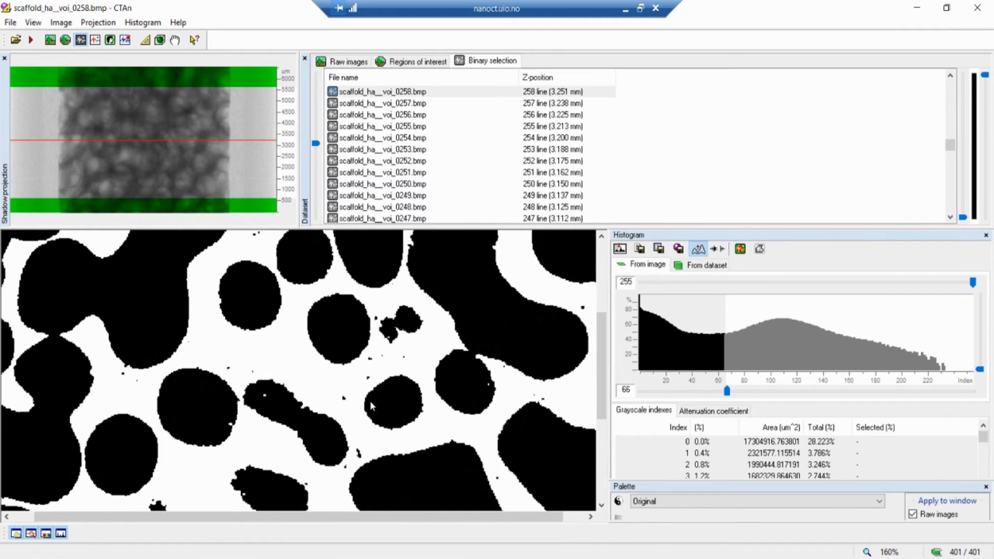
key("t")
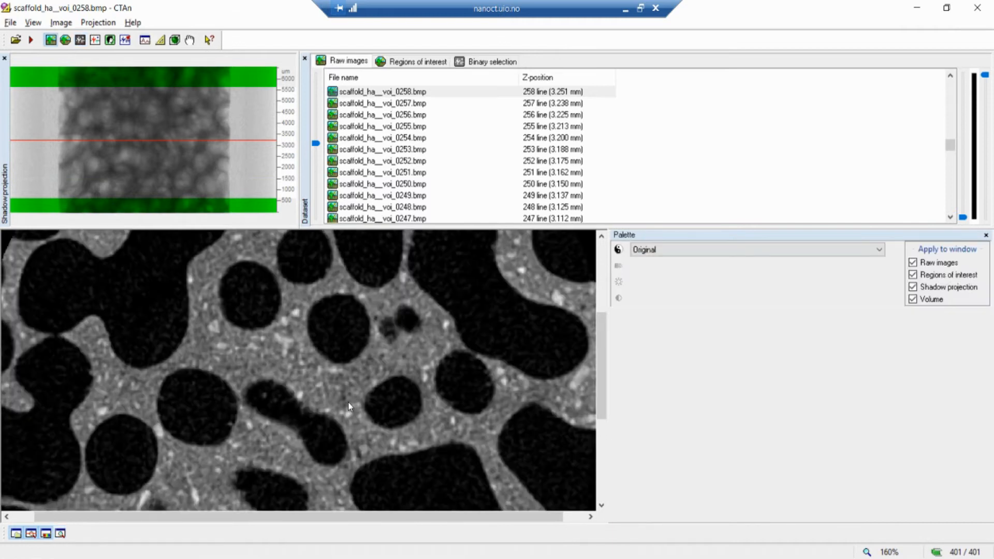
key("t")
key("t")
key("t")
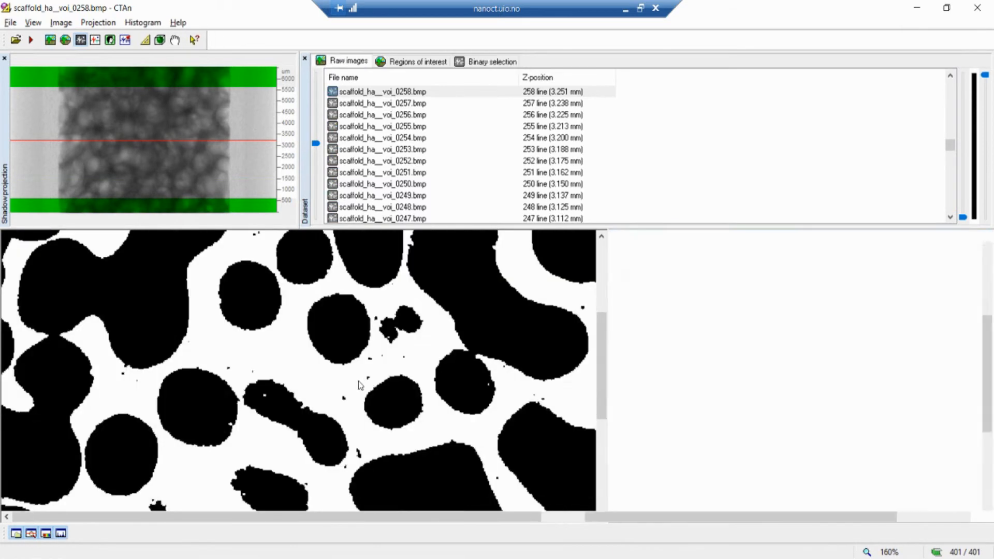
key("t")
key("t")
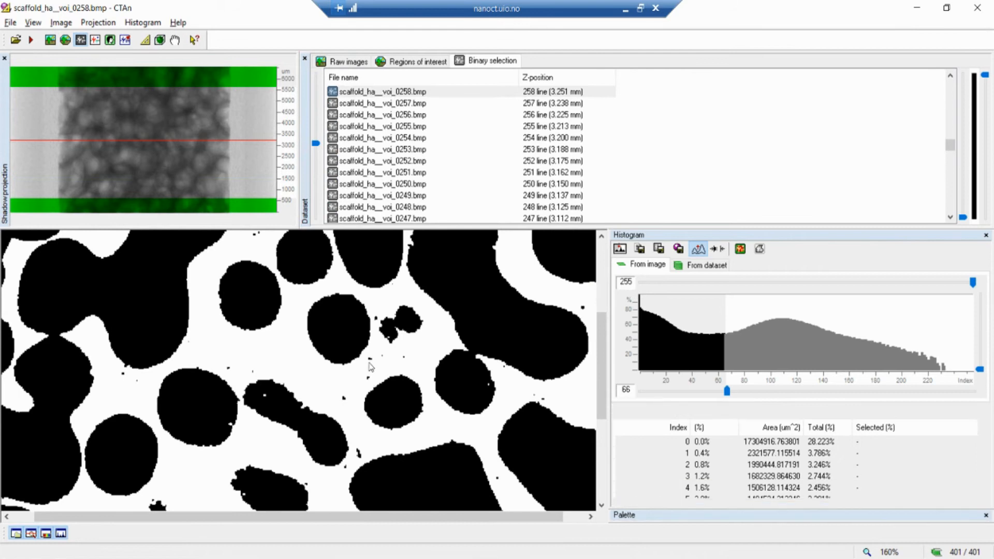
key("t")
key("t")
key("t")
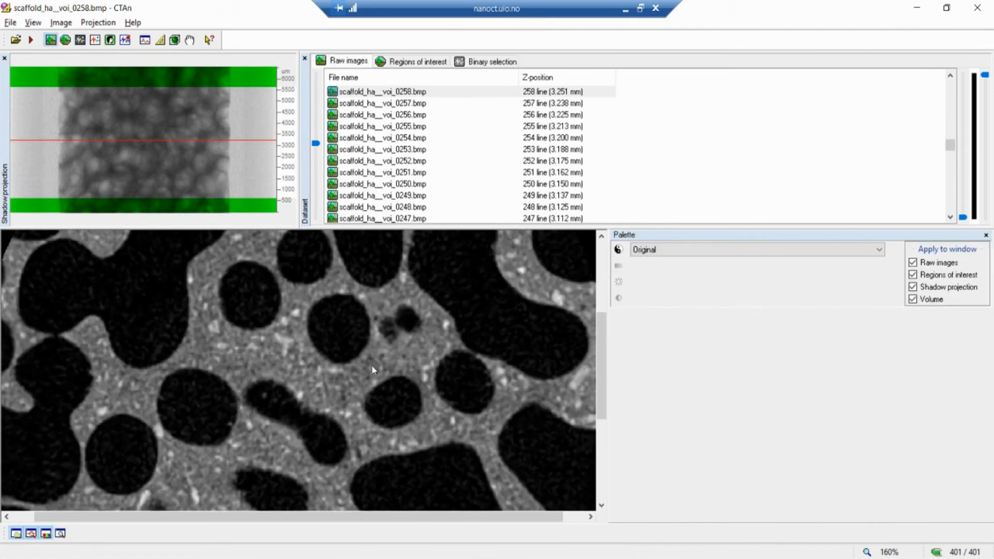
key("t")
key("t")
key("t")
key("t")
key("t")
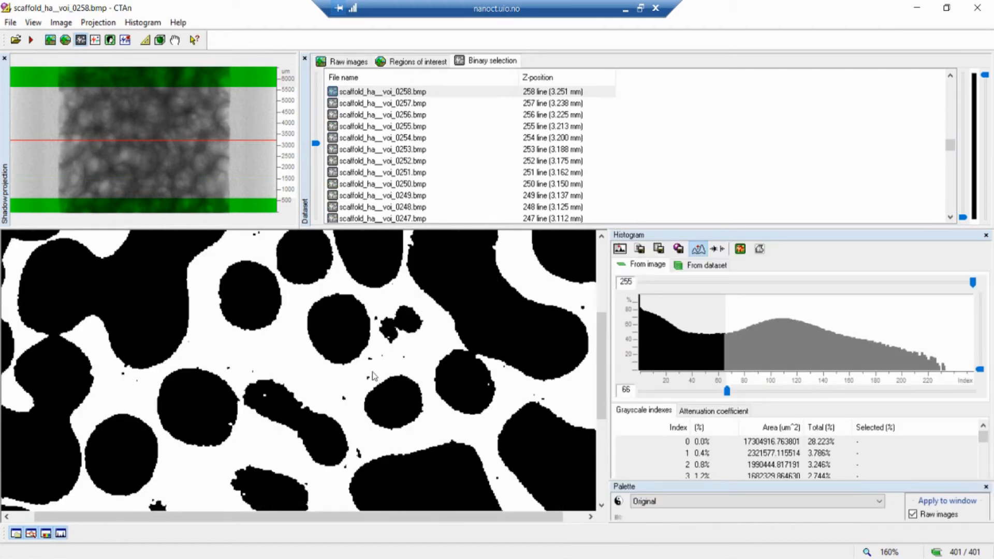
Show slice scaffold_ha__voi_0258 in custom processing and clear all plug-ins from the task list
scroll(372, 371, "down", 5)
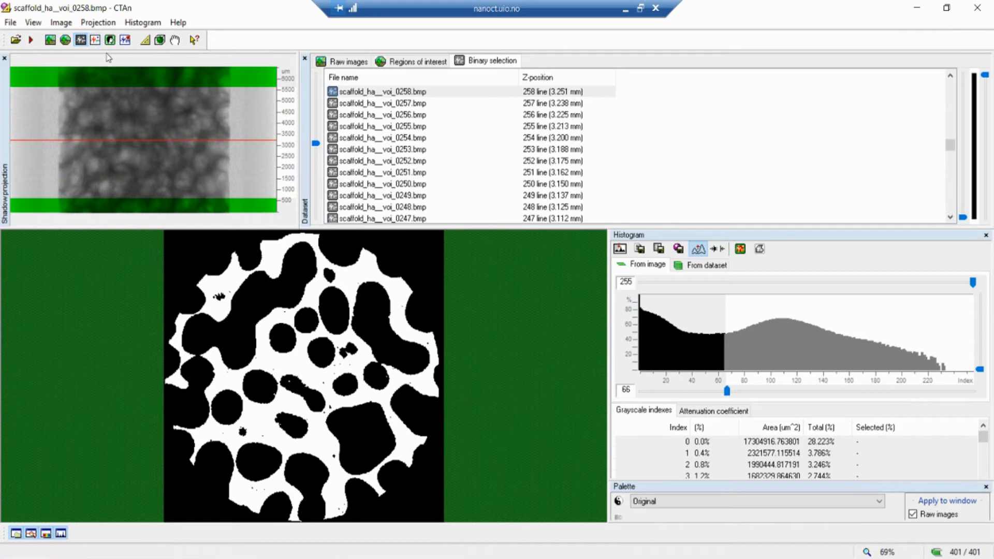
left_click(112, 44)
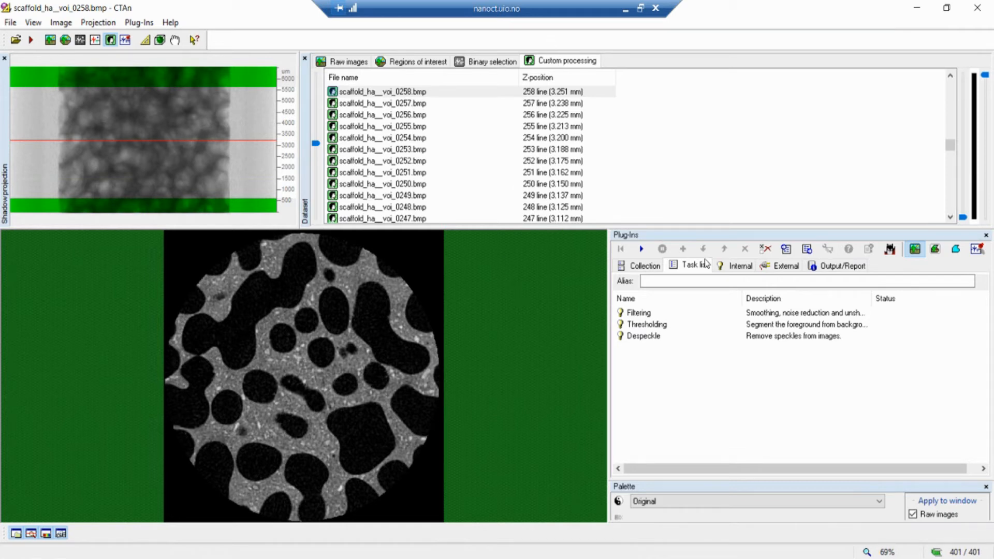
left_click(733, 268)
left_click(691, 268)
left_click(760, 249)
Open the settings of the internal Filtering plug-in and review the available filters, keeping Anisotropic diffusion
left_click(734, 266)
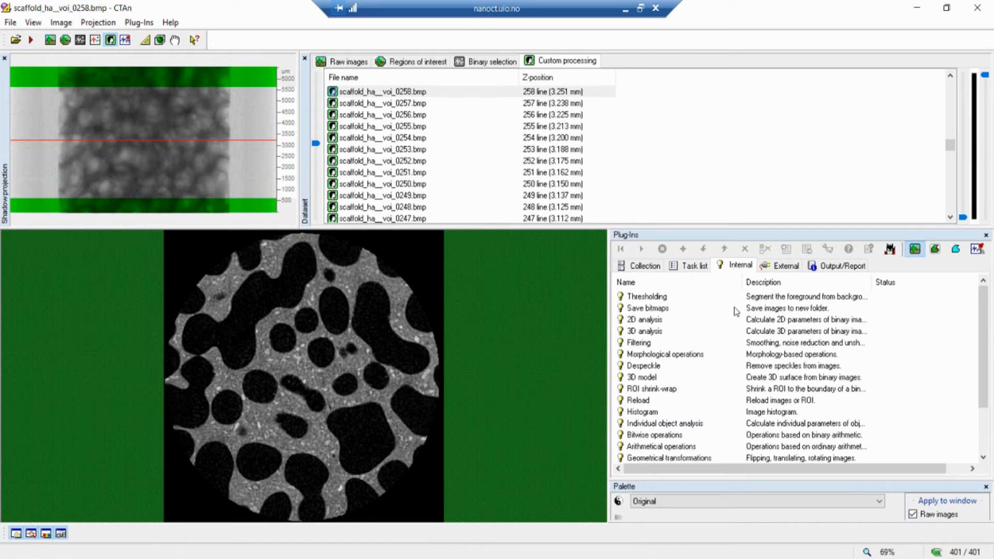
mouse_move(985, 309)
left_mouse_down()
mouse_move(985, 373)
mouse_move(985, 328)
left_mouse_up()
left_click(640, 344)
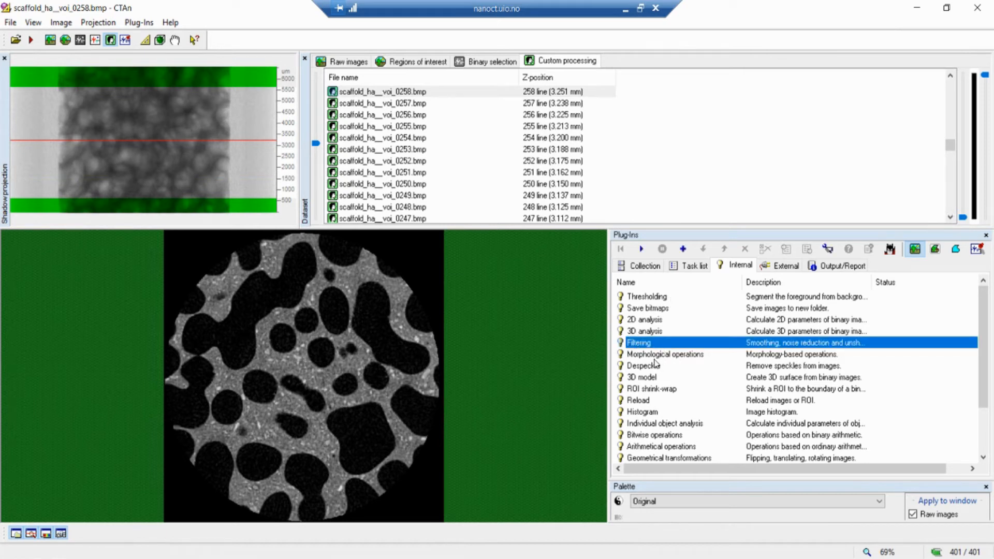
double_click(654, 343)
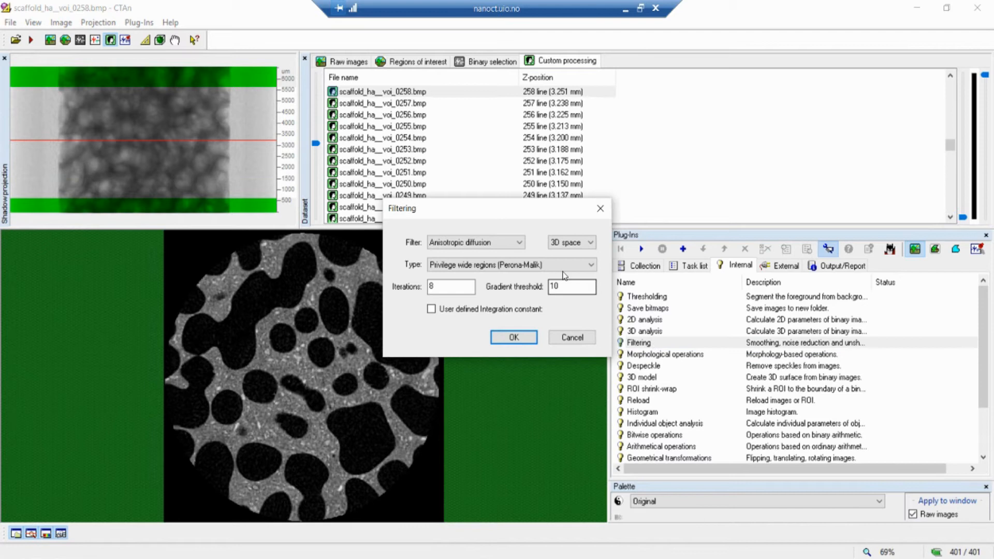
left_click_drag(524, 219, 502, 260)
left_click(497, 285)
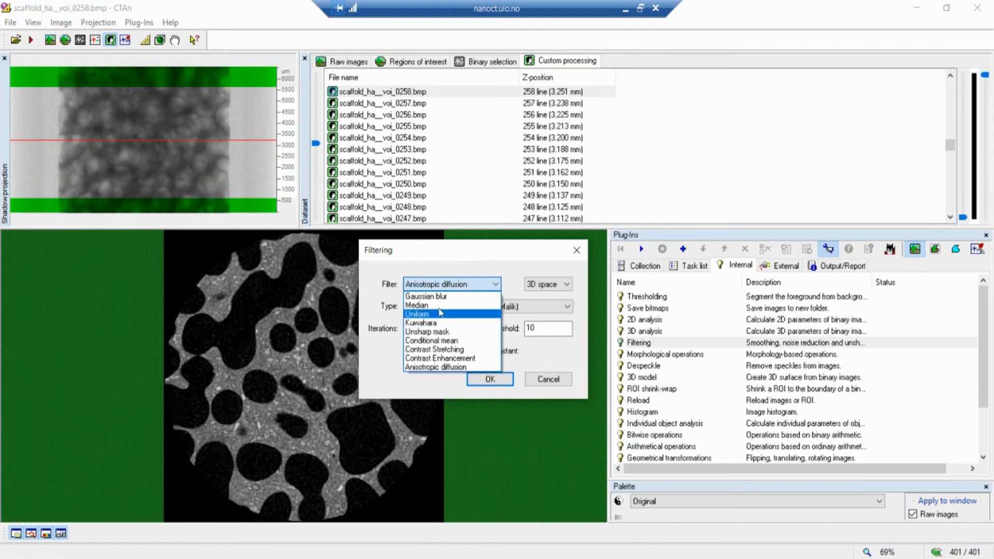
left_click(468, 268)
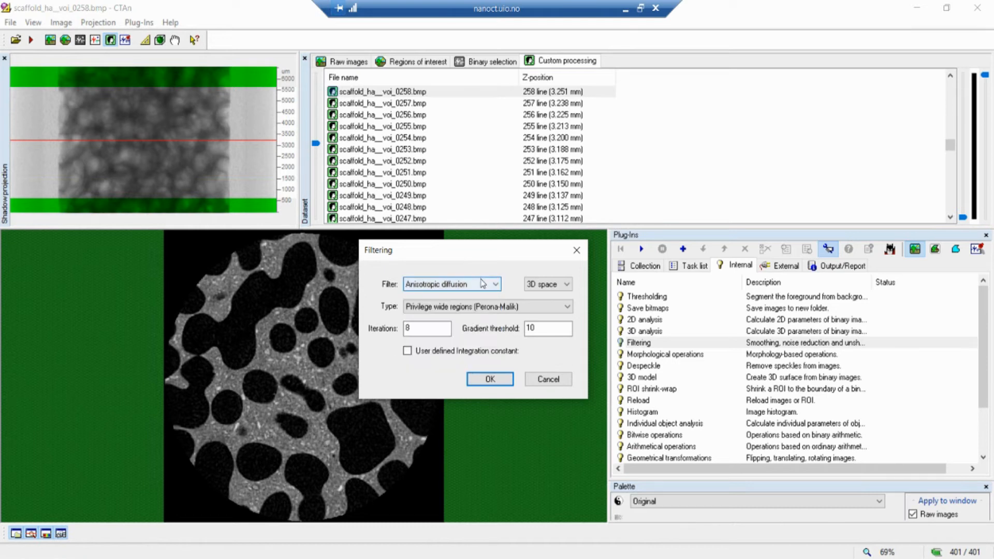
mouse_move(501, 249)
left_mouse_down()
mouse_move(507, 258)
mouse_move(514, 243)
left_mouse_up()
left_click(504, 281)
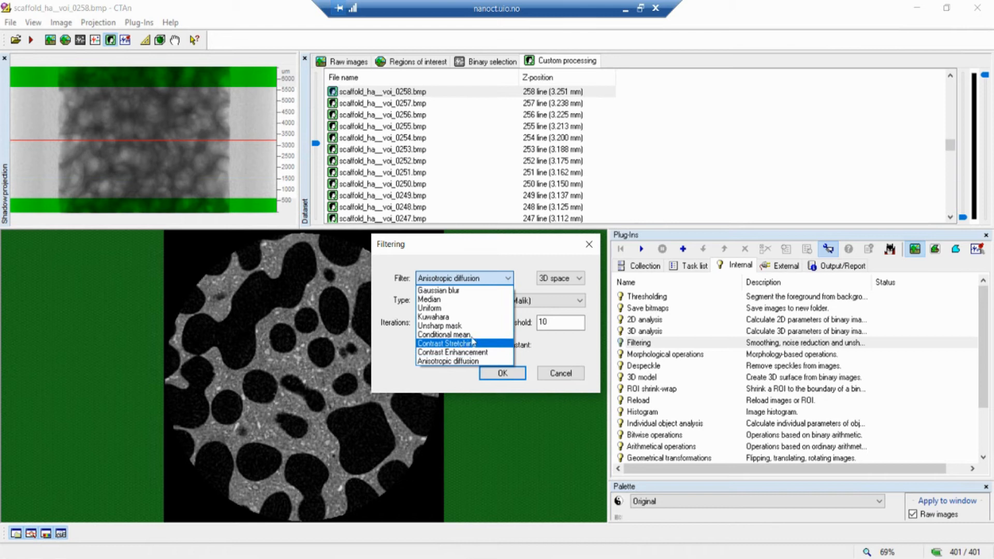
left_click(496, 273)
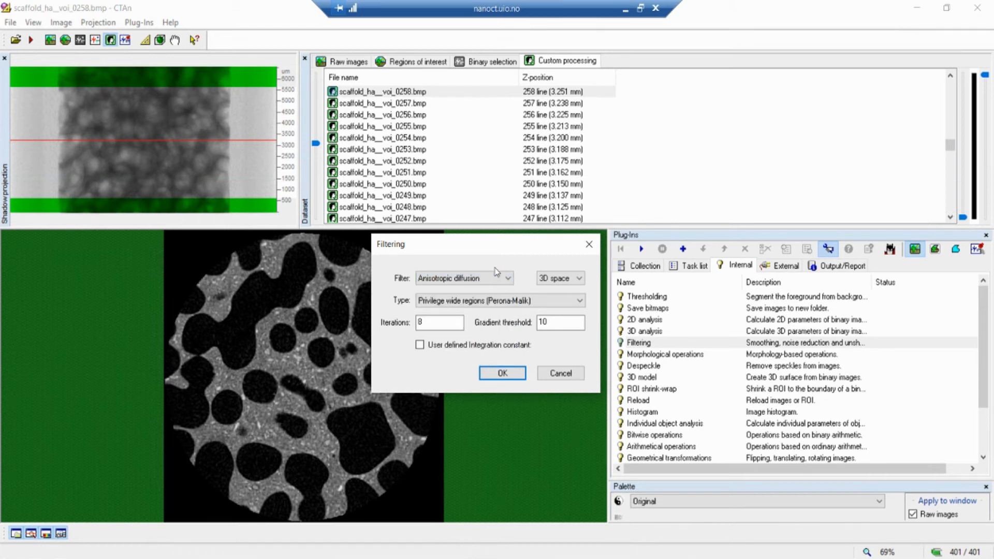
Run the Anisotropic diffusion filter in 3D space with Privilege wide regions (Perona-Malik), 8 iterations and a gradient threshold of 10
left_click(555, 280)
left_click(555, 280)
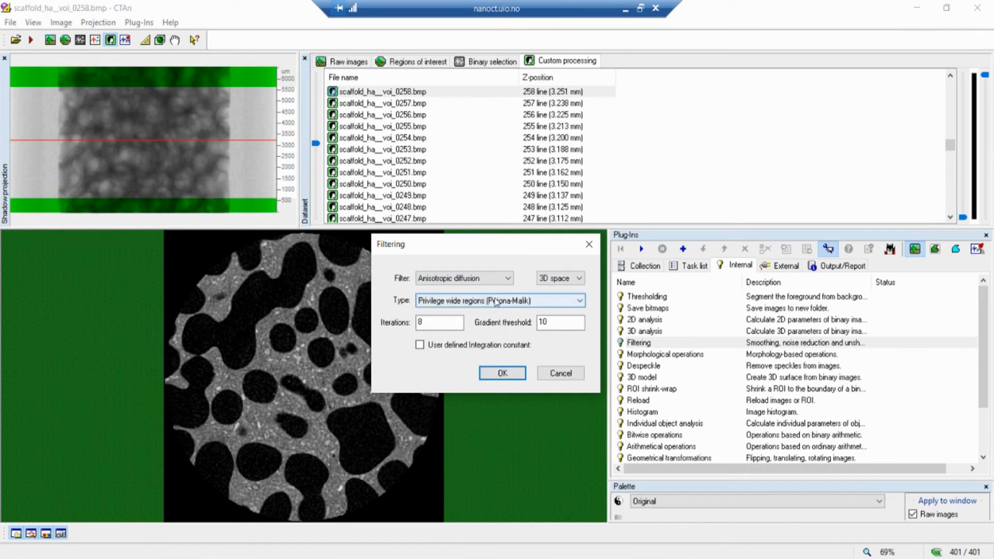
left_click(499, 304)
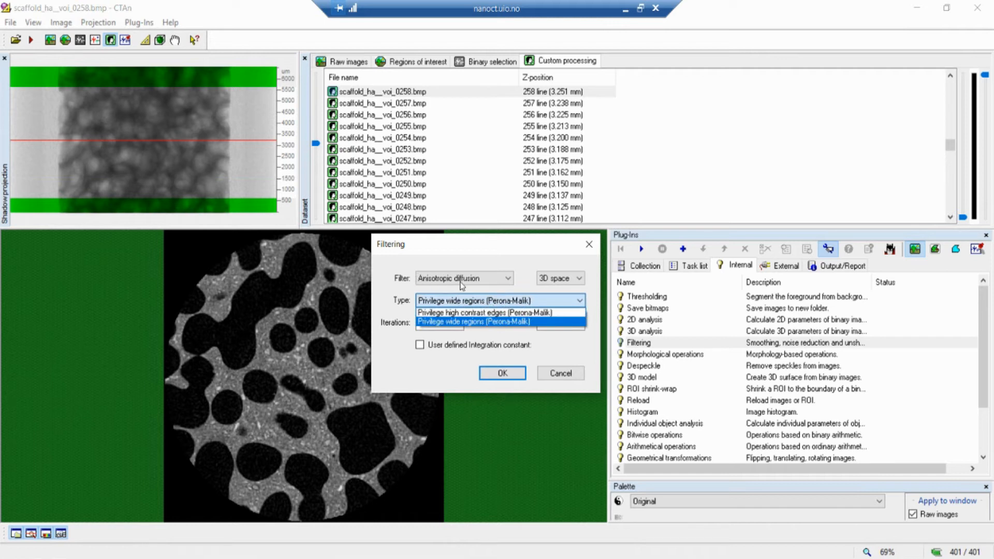
left_click(507, 283)
key("Tab")
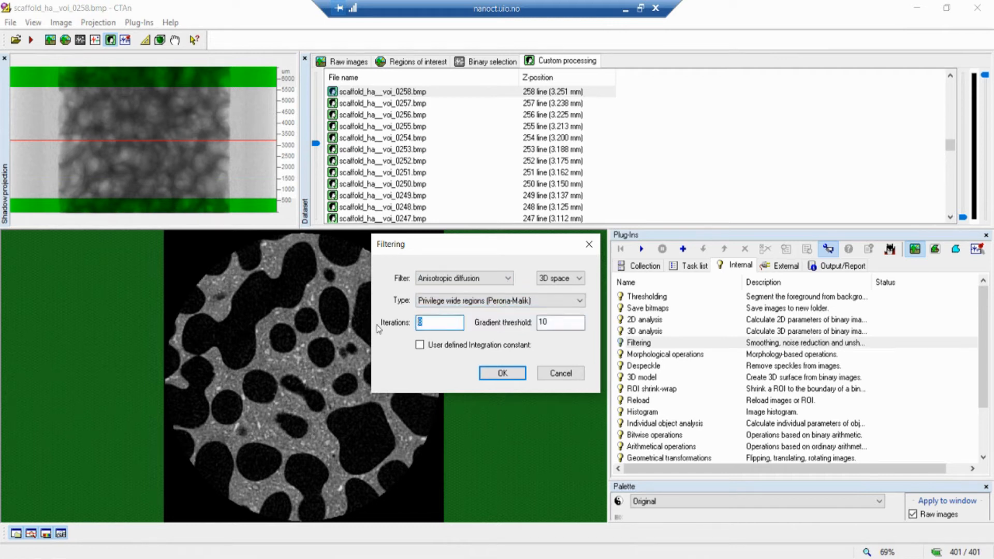
left_click(580, 324)
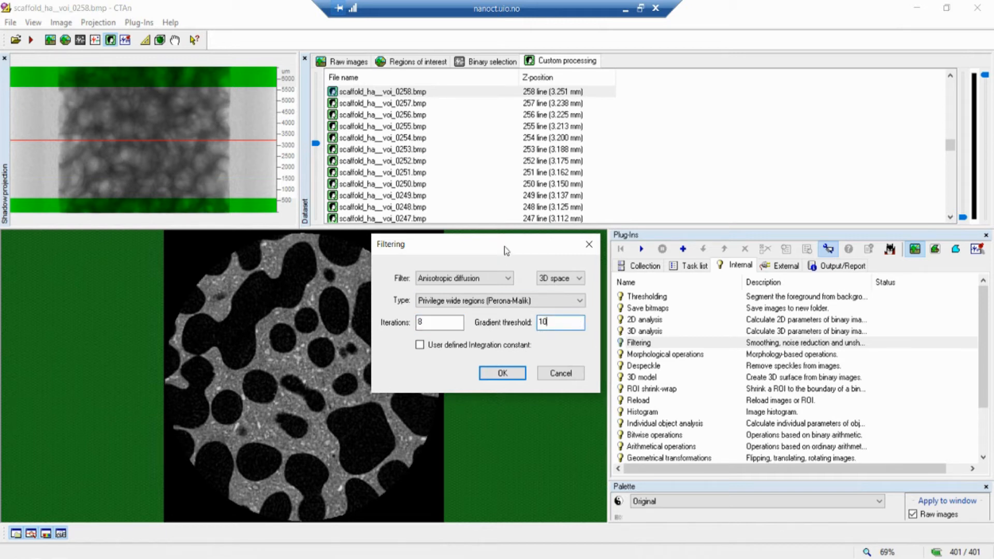
left_click_drag(506, 244, 505, 241)
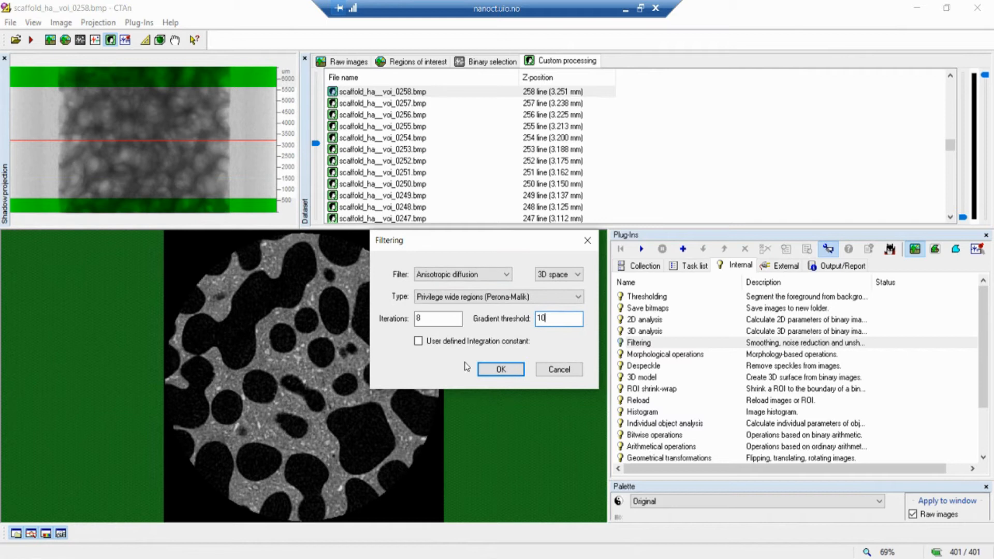
left_click(501, 370)
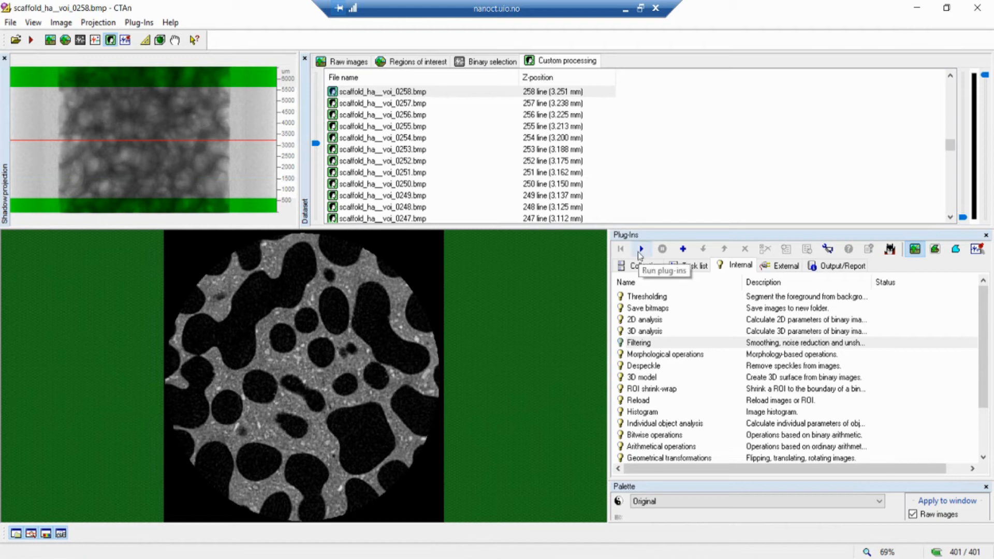
left_click(640, 251)
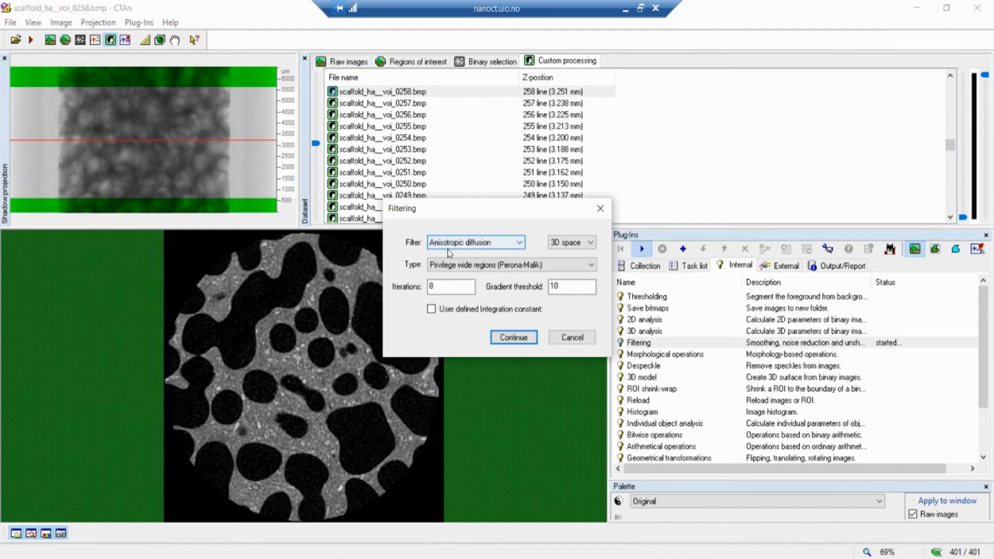
left_click(526, 338)
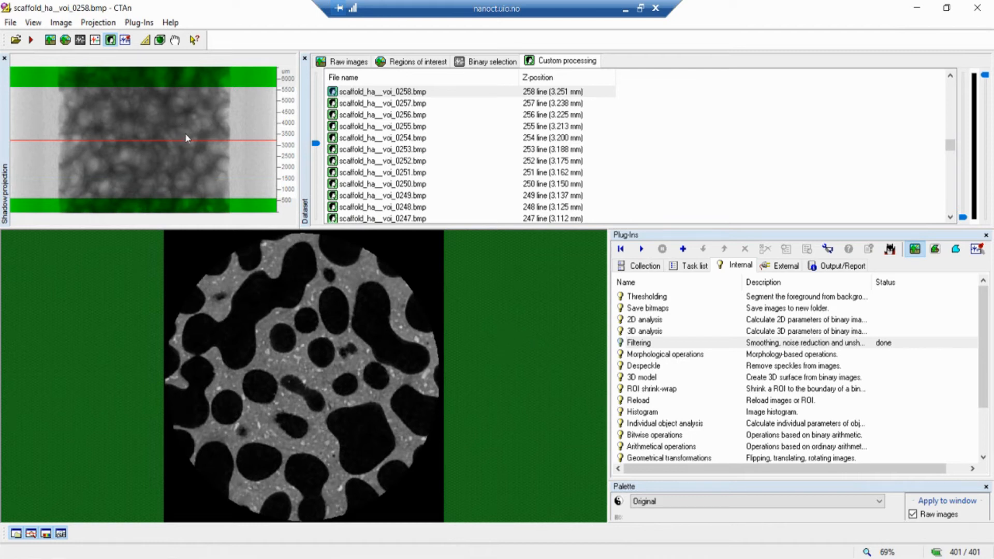
Inspect the filtered result on slices scaffold_ha__voi_0338, 0228 and 0218
left_click(190, 118)
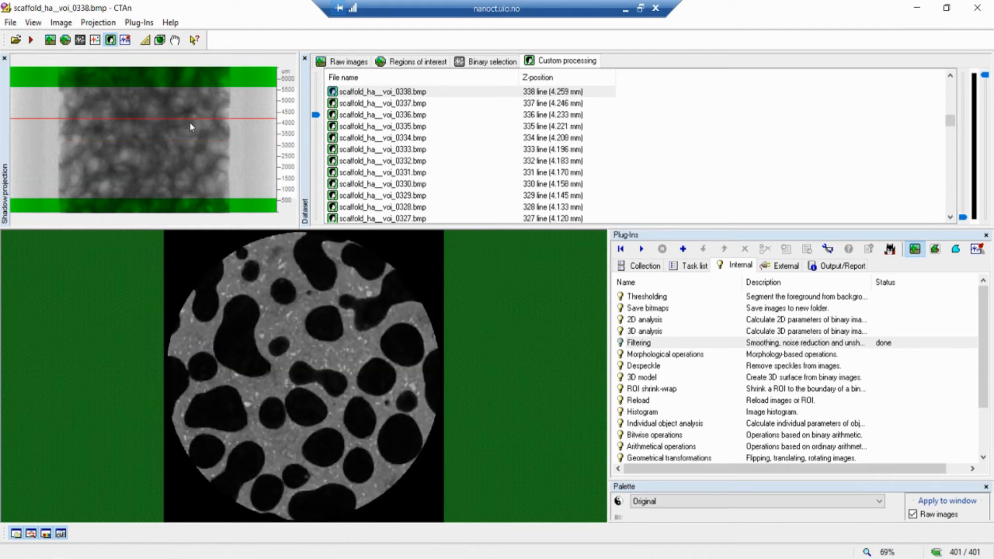
left_click(180, 148)
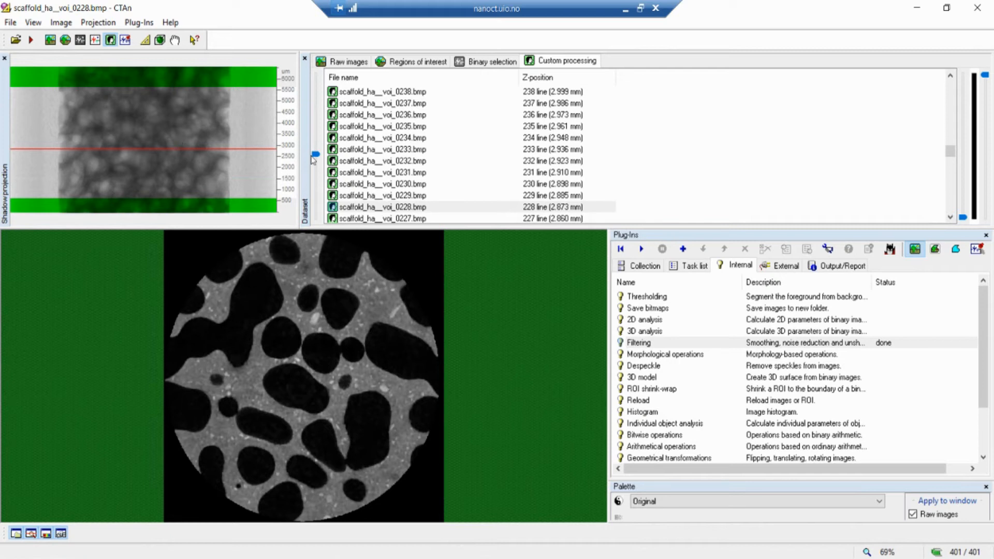
mouse_move(315, 154)
left_mouse_down()
mouse_move(318, 120)
mouse_move(316, 158)
left_mouse_up()
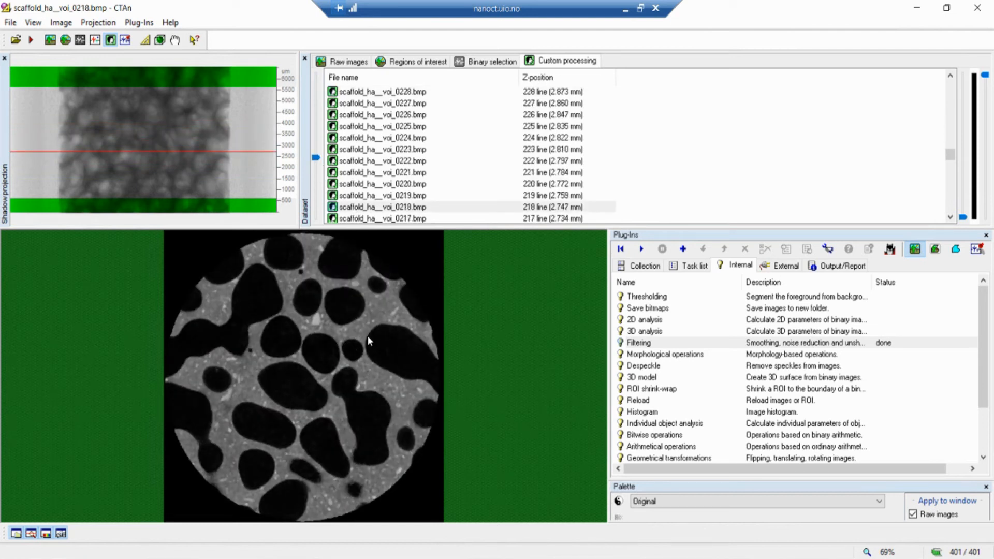
Compare the filtered and raw images of slice scaffold_ha__voi_0218 close up around the merged pores near the scaffold's edge
scroll(368, 337, "up", 3)
scroll(450, 301, "up", 2)
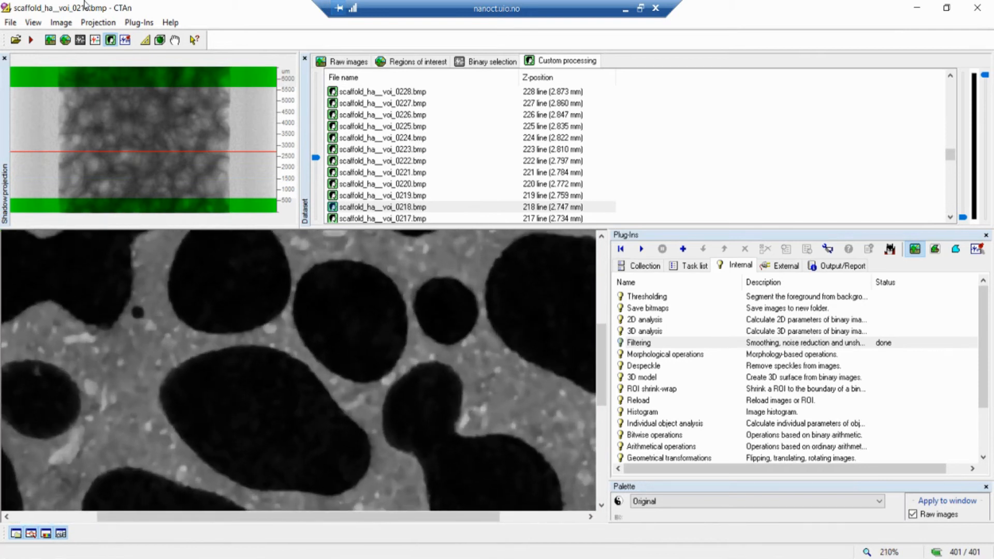
left_click(175, 40)
left_click_drag(365, 290, 318, 296)
left_click_drag(403, 383, 304, 354)
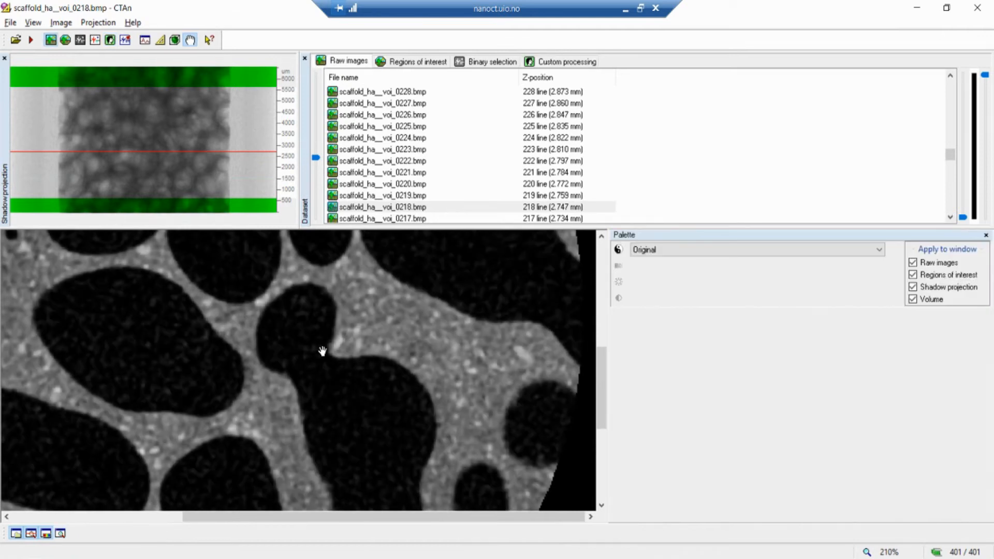
key("ctrl+1")
key("alt")
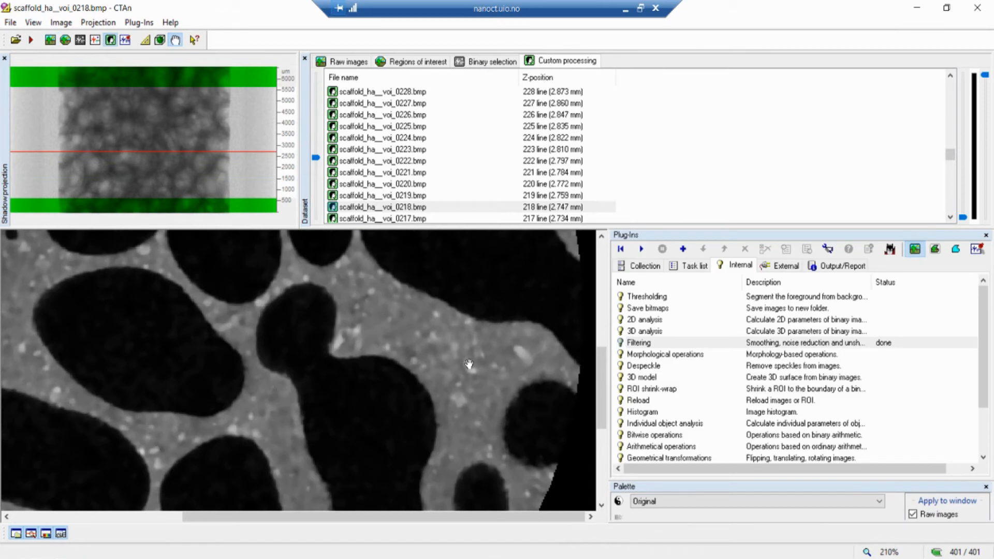
Compare the noise in the raw and filtered images of slice scaffold_ha__voi_0218 around the large oval pore and the tiny pore beside it
left_click_drag(234, 380, 429, 368)
left_click_drag(238, 335, 353, 402)
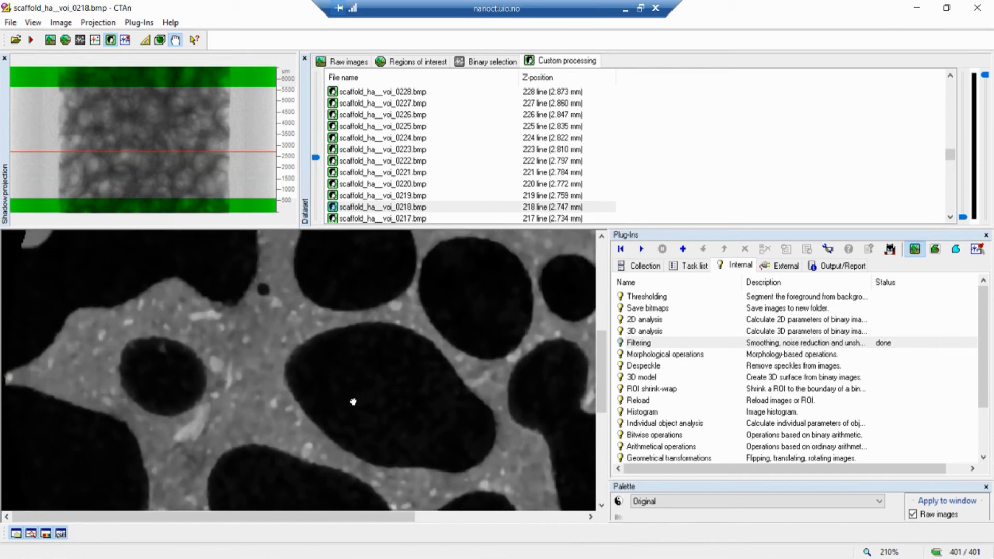
key("alt+1")
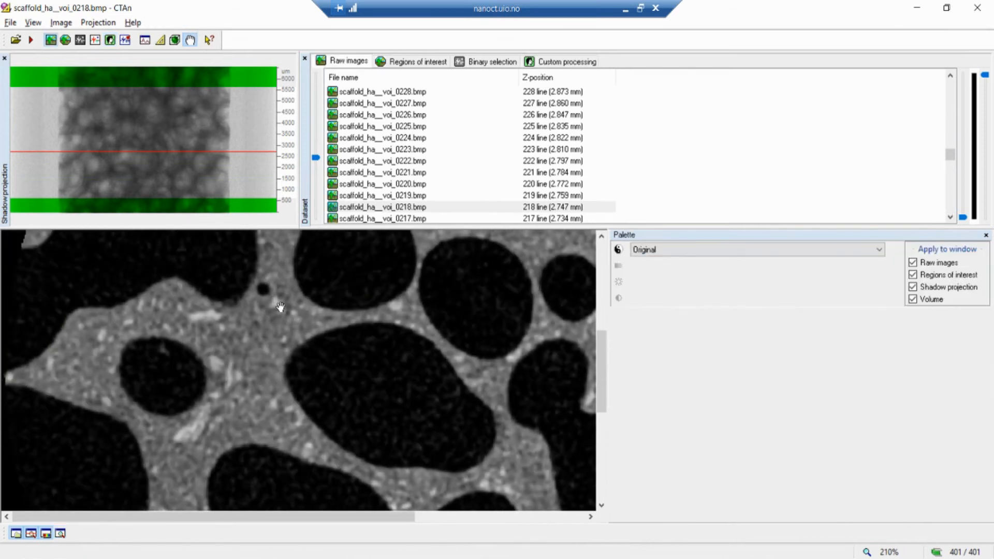
key("alt+4")
key("alt+1")
key("alt+4")
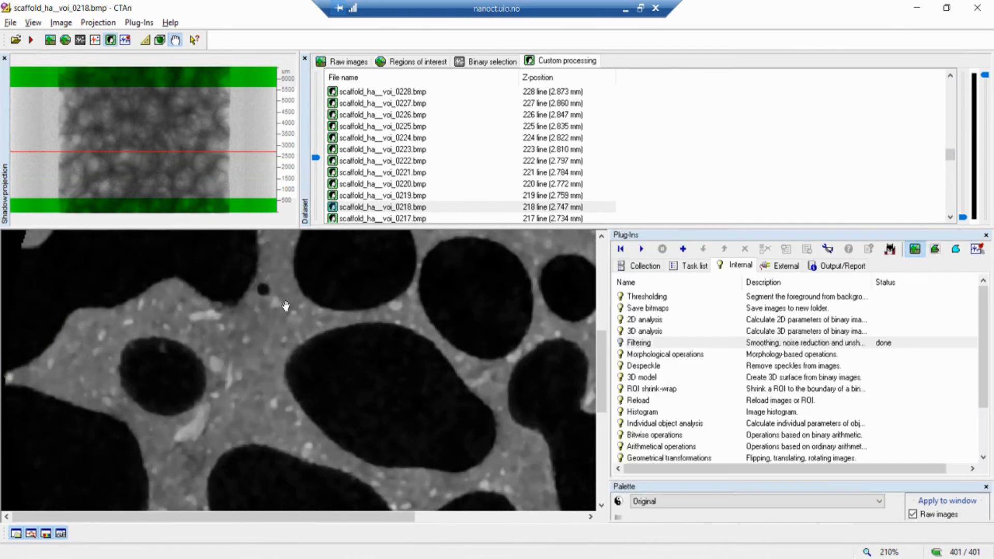
Add the Filtering plug-in with the 3D Anisotropic diffusion settings to the task list and check that it is listed
left_click_drag(368, 355, 261, 334)
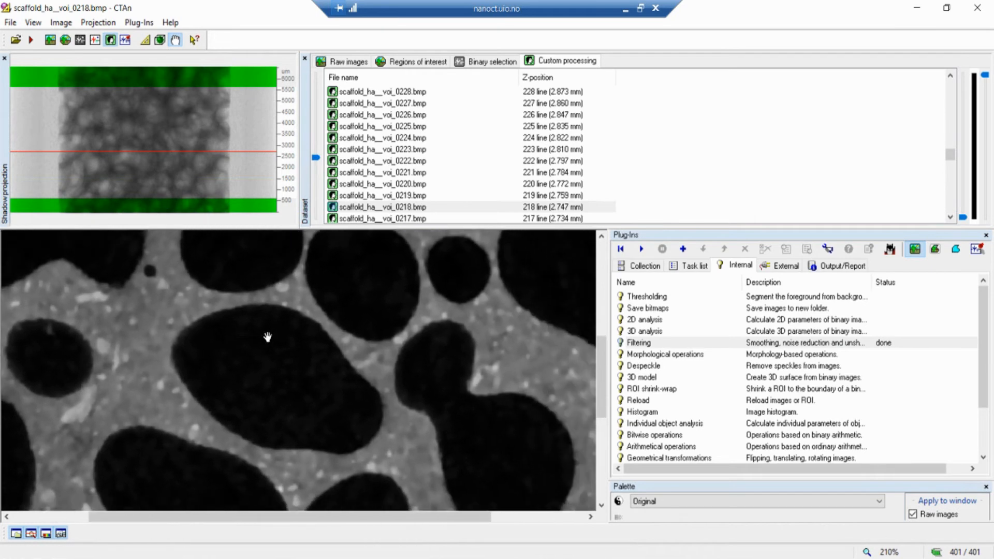
scroll(267, 337, "down", 5)
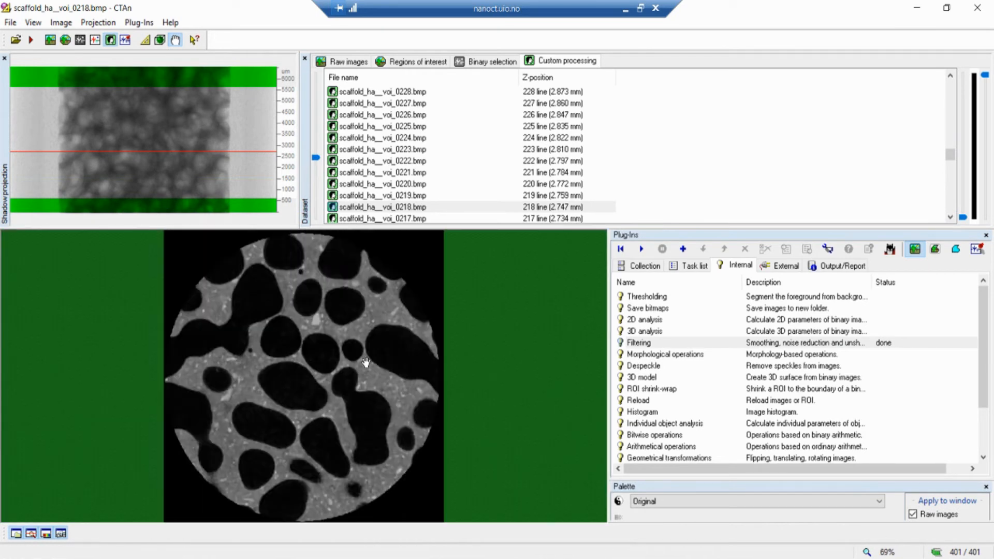
left_click(645, 344)
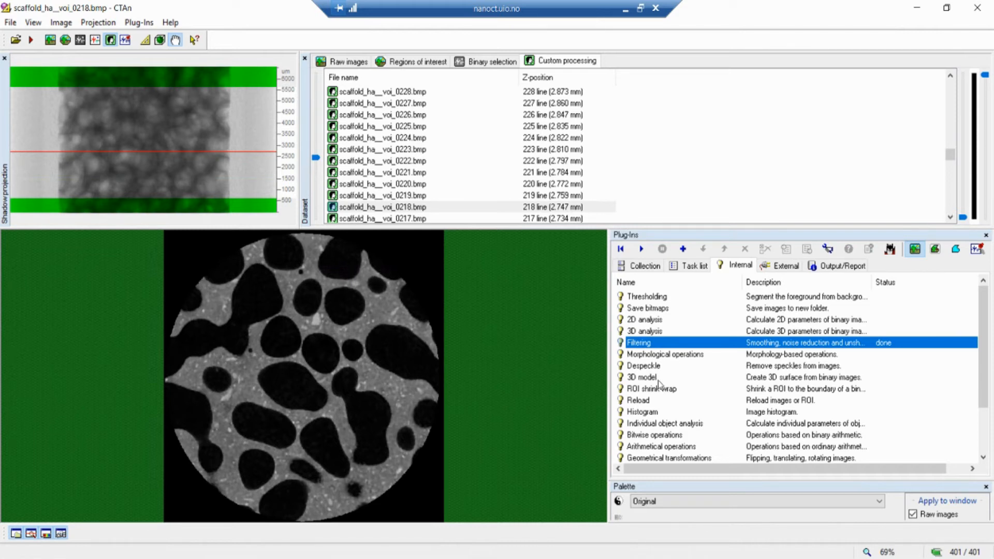
left_click(692, 267)
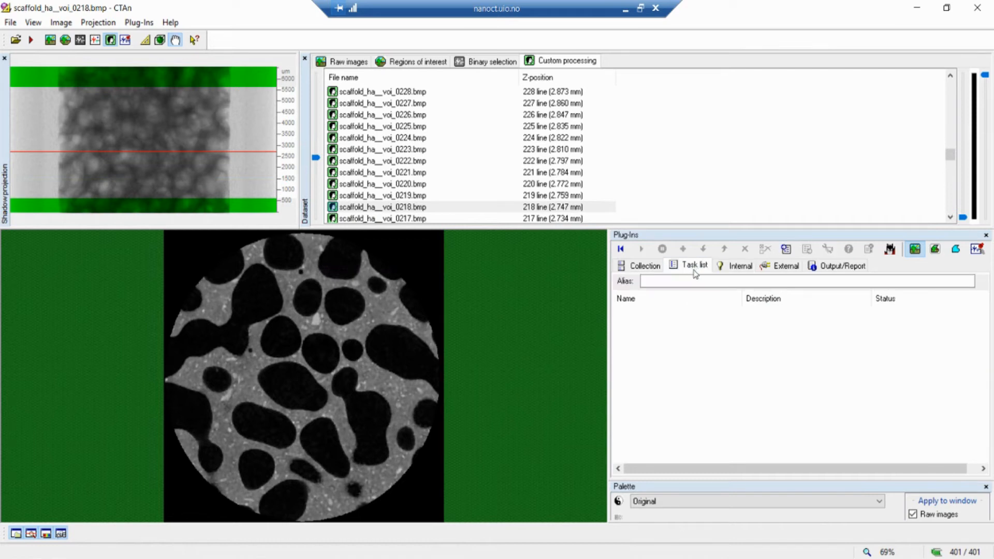
left_click(732, 269)
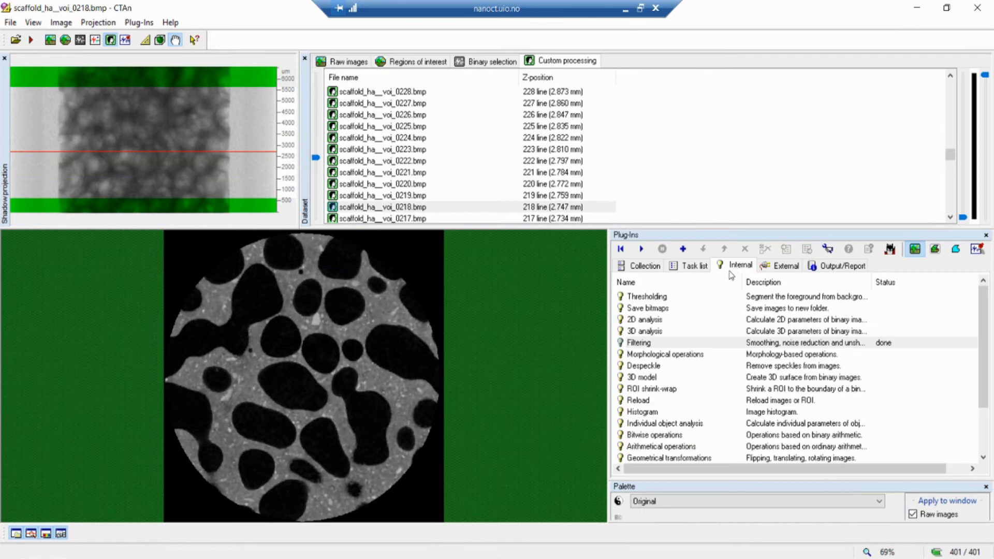
left_click(652, 343)
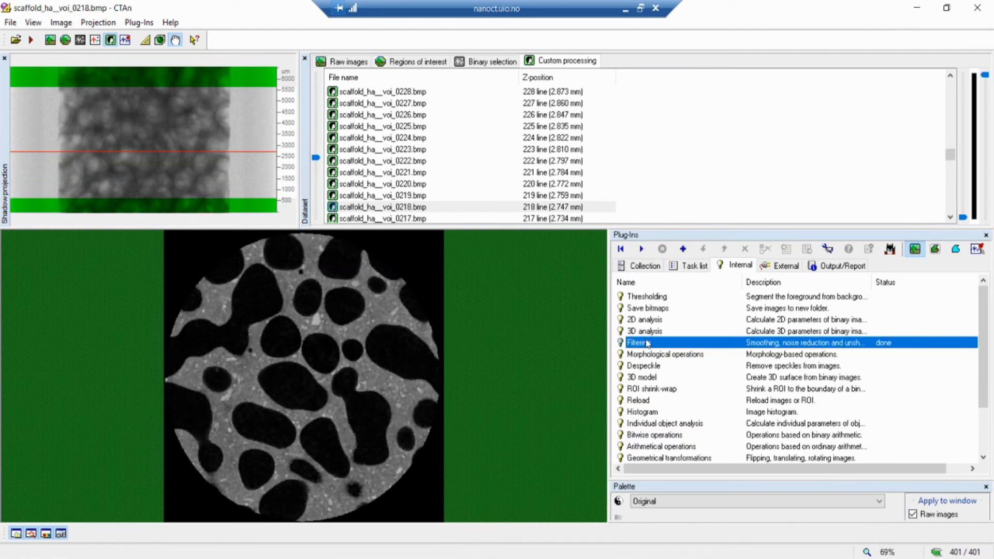
double_click(648, 344)
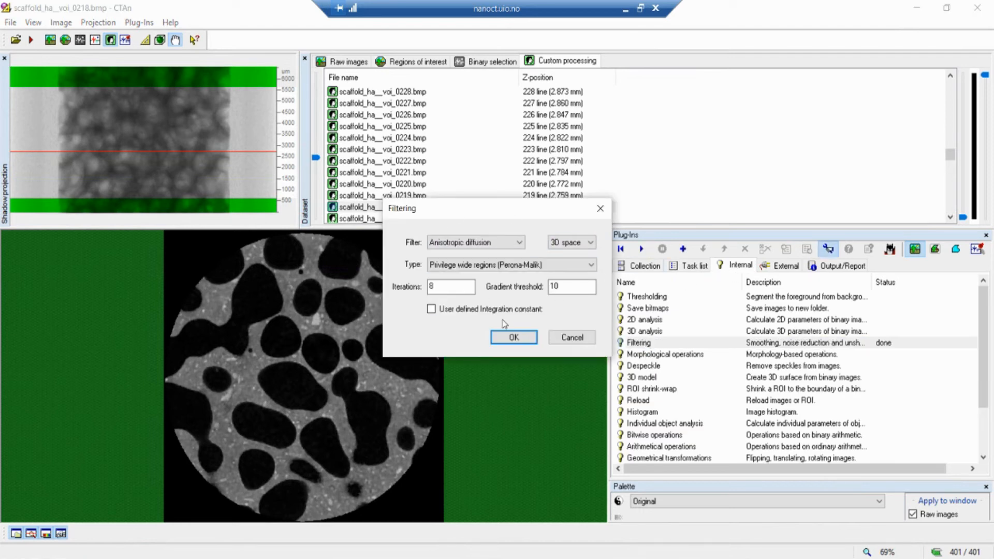
left_click(514, 337)
left_click(637, 343)
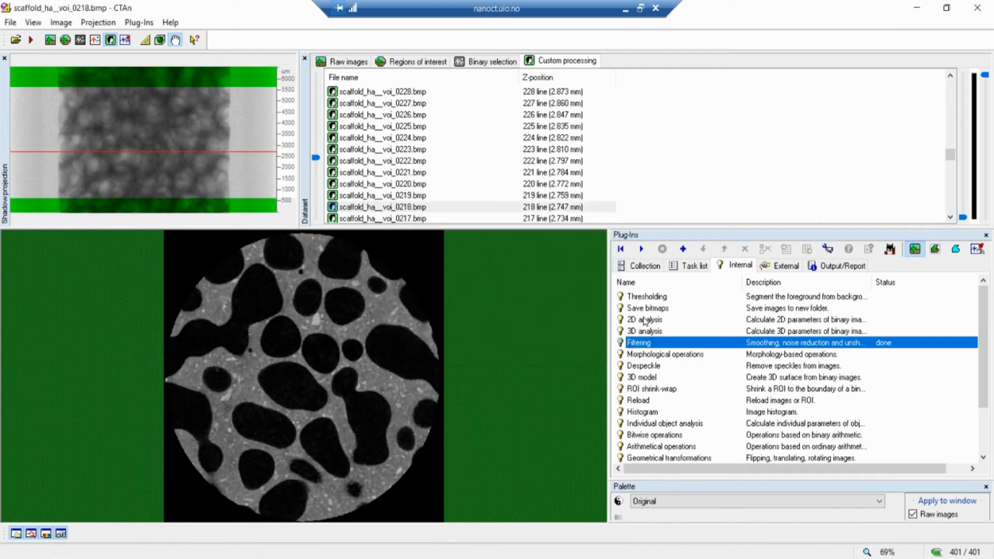
left_click(682, 254)
left_click(693, 266)
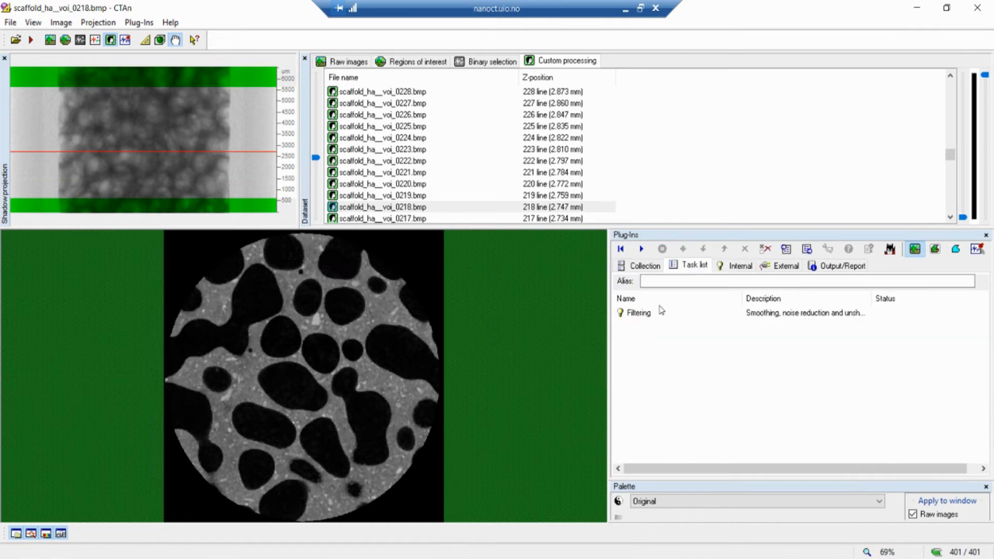
Run the Thresholding plug-in on the filtered images as a Global threshold with low 66 and high 255
left_click(741, 266)
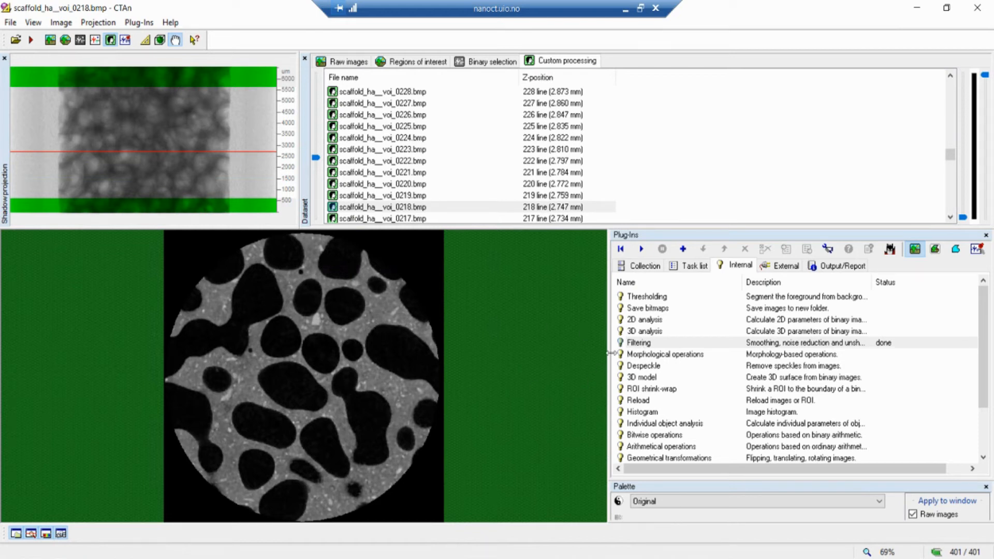
left_click(649, 297)
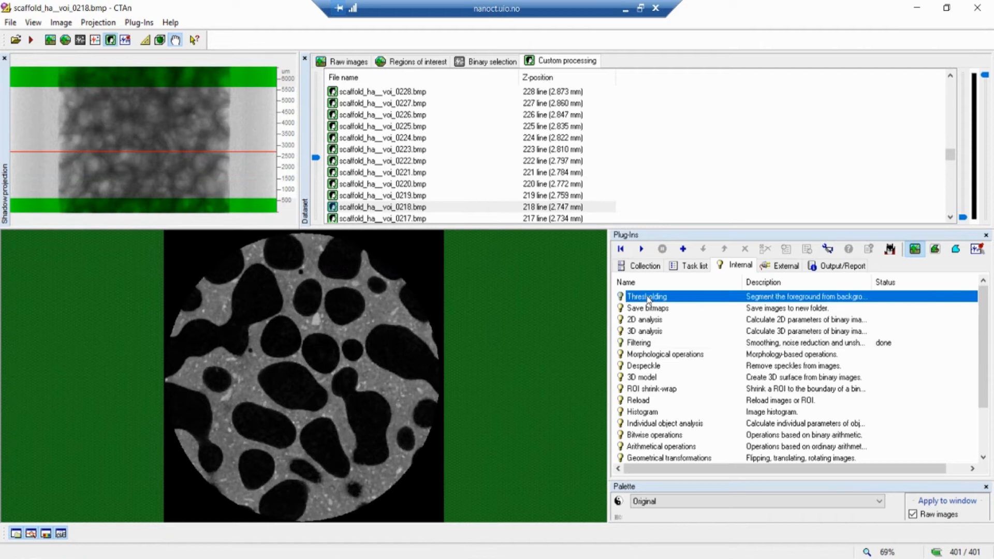
double_click(648, 299)
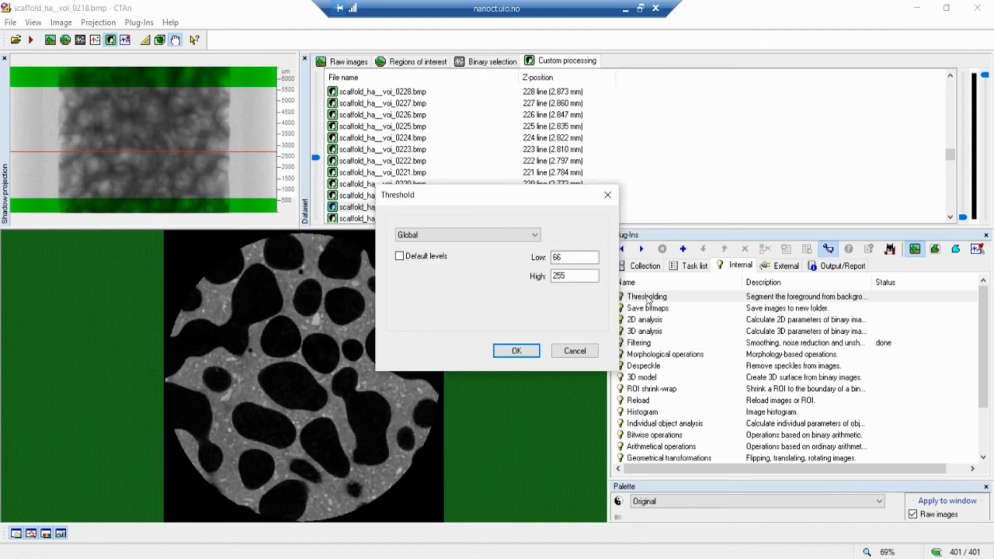
left_click(439, 262)
left_click(438, 261)
left_click_drag(517, 200, 504, 268)
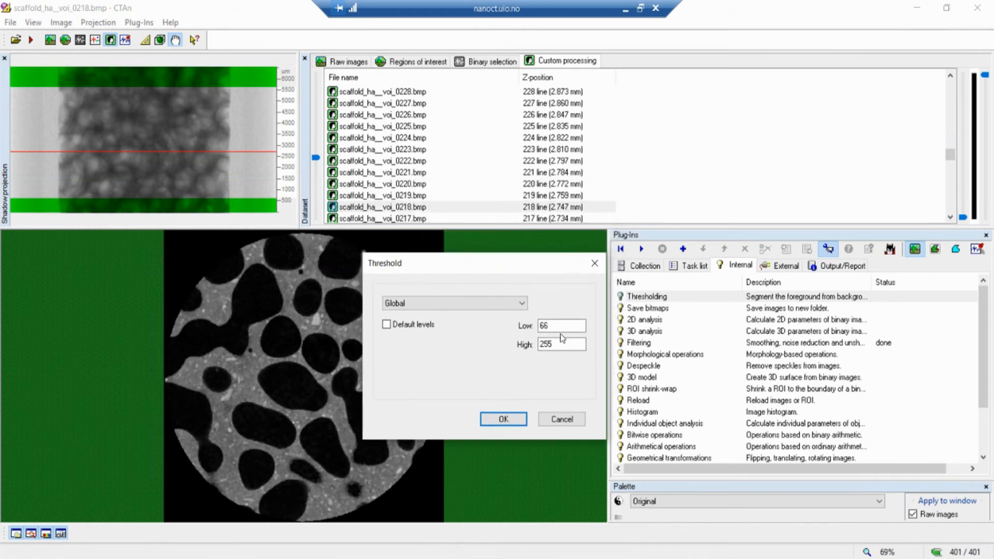
left_click_drag(573, 328, 525, 334)
left_click(507, 418)
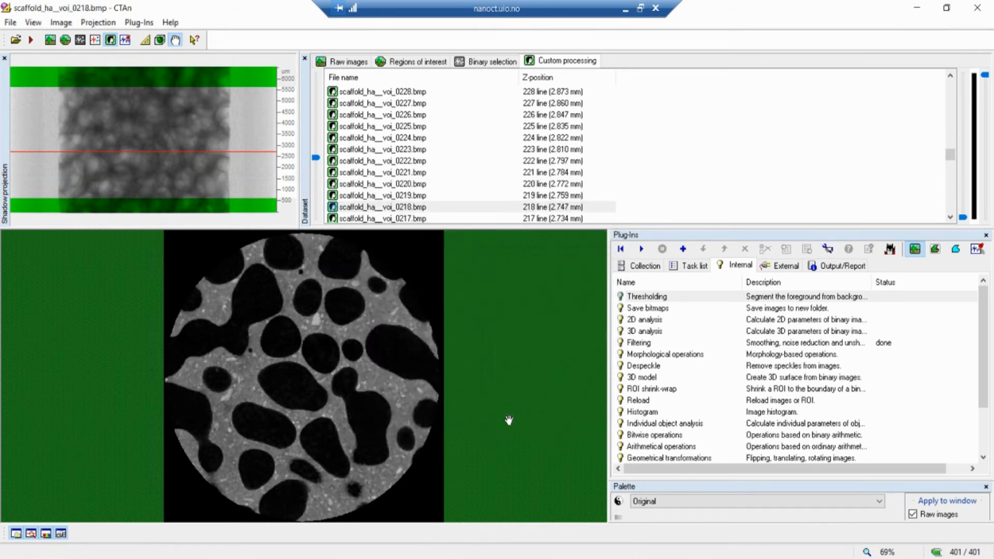
left_click(642, 250)
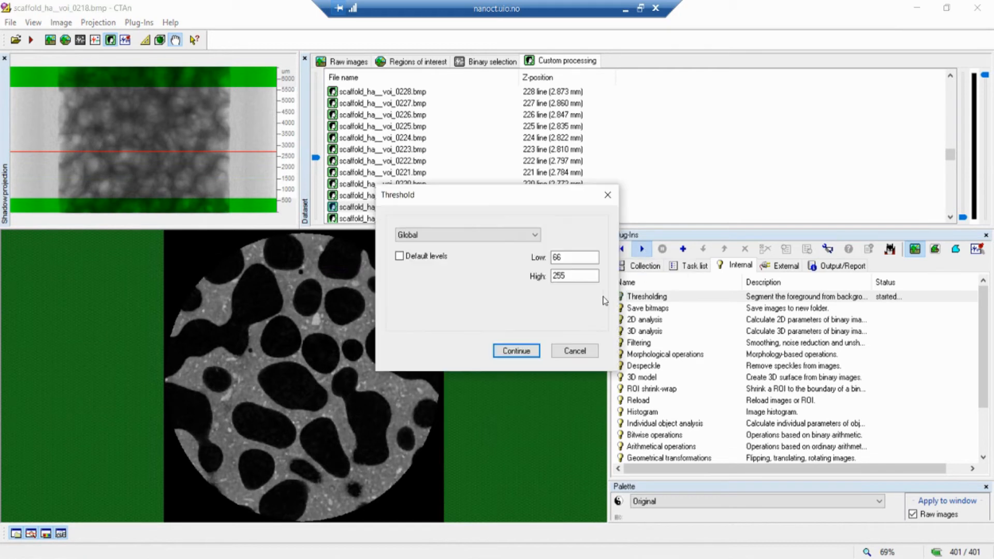
left_click(530, 351)
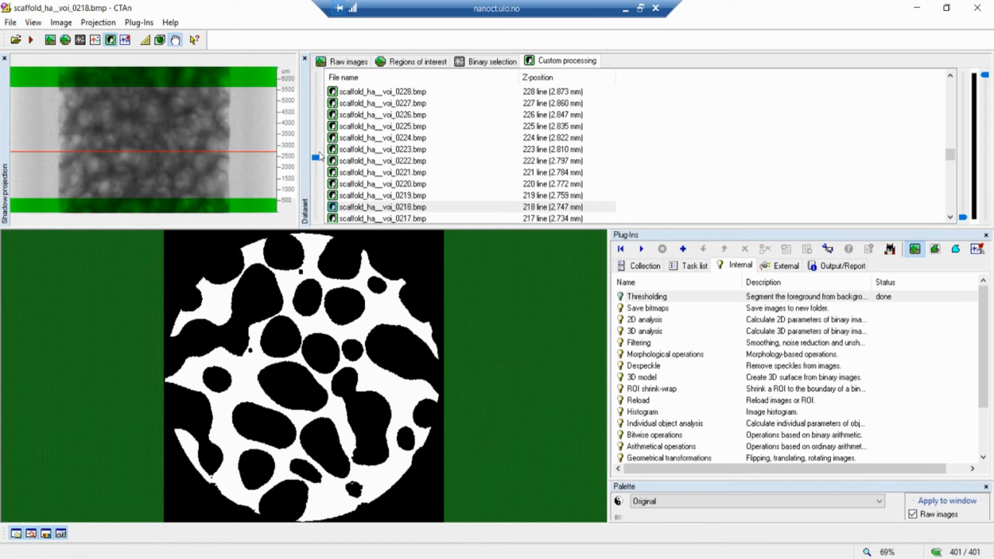
Compare the thresholded and raw images of slice scaffold_ha__voi_0168
left_click_drag(316, 157, 318, 185)
key("t")
key("t")
key("t")
key("t")
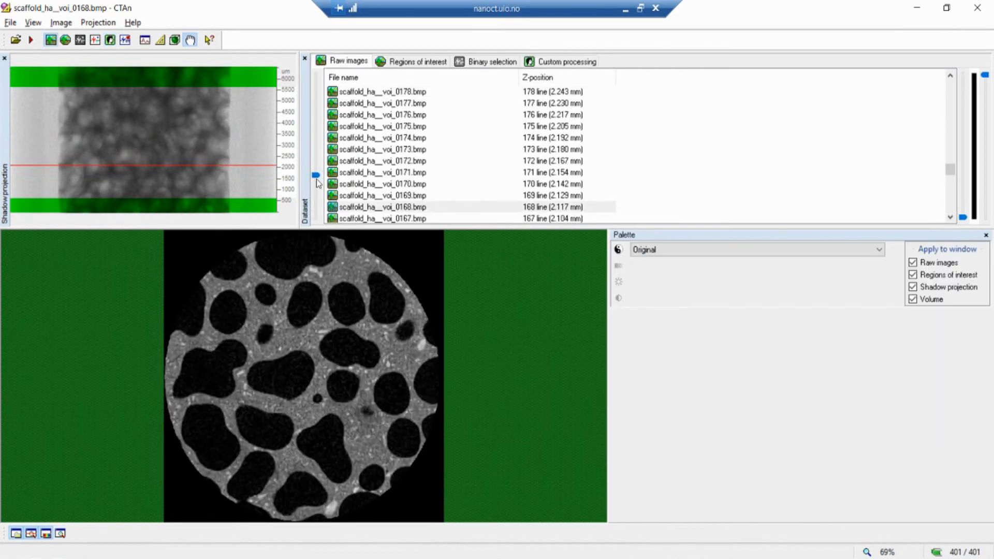
key("t")
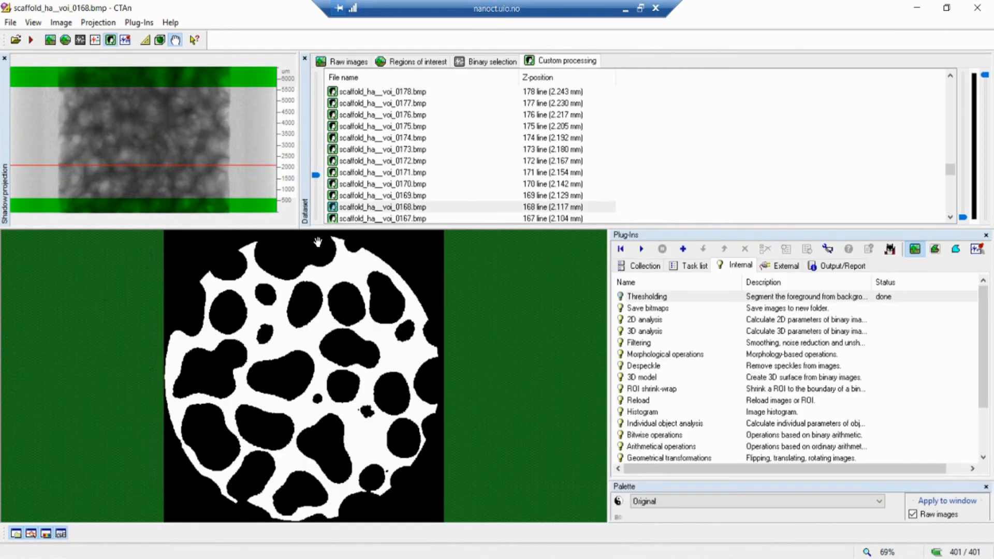
Compare the thresholded and raw images of slice scaffold_ha__voi_0183 close up around the tiny pores above the large central pore
left_click_drag(315, 176, 318, 174)
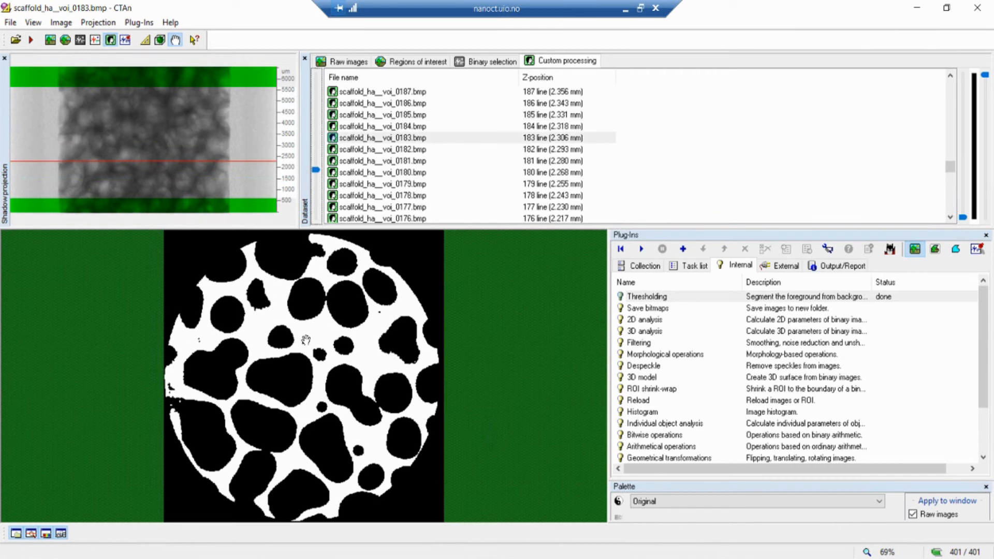
scroll(341, 327, "down", 1)
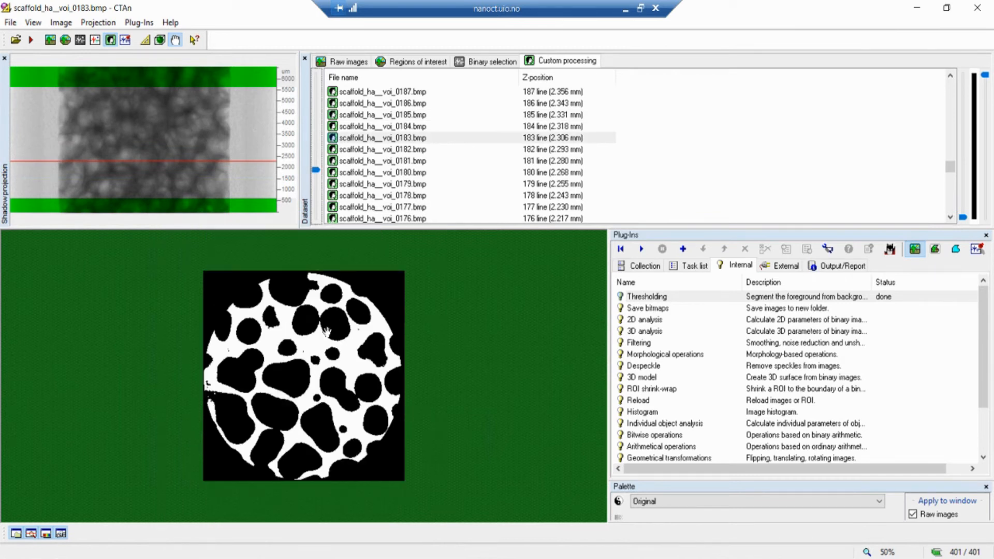
scroll(330, 331, "up", 4)
scroll(300, 279, "up", 1)
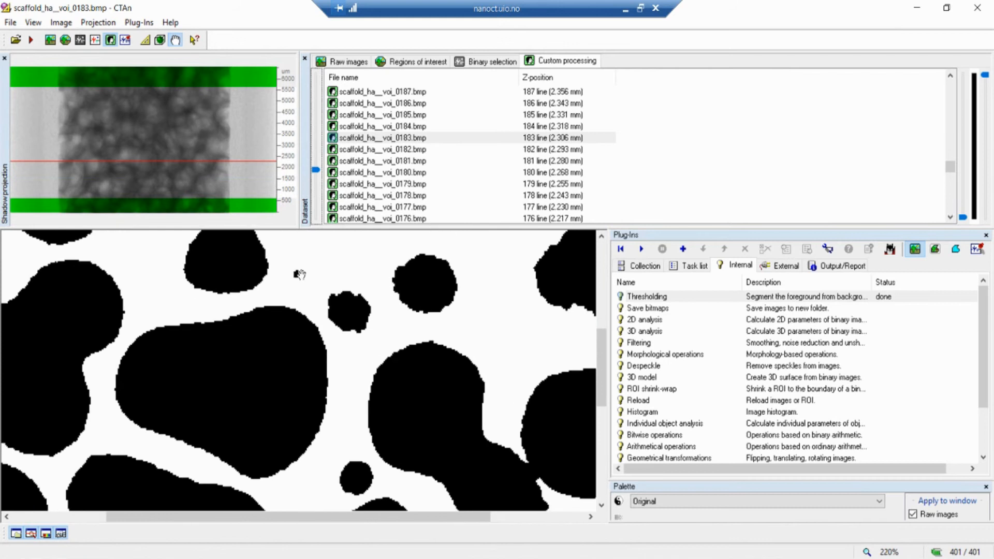
key("r")
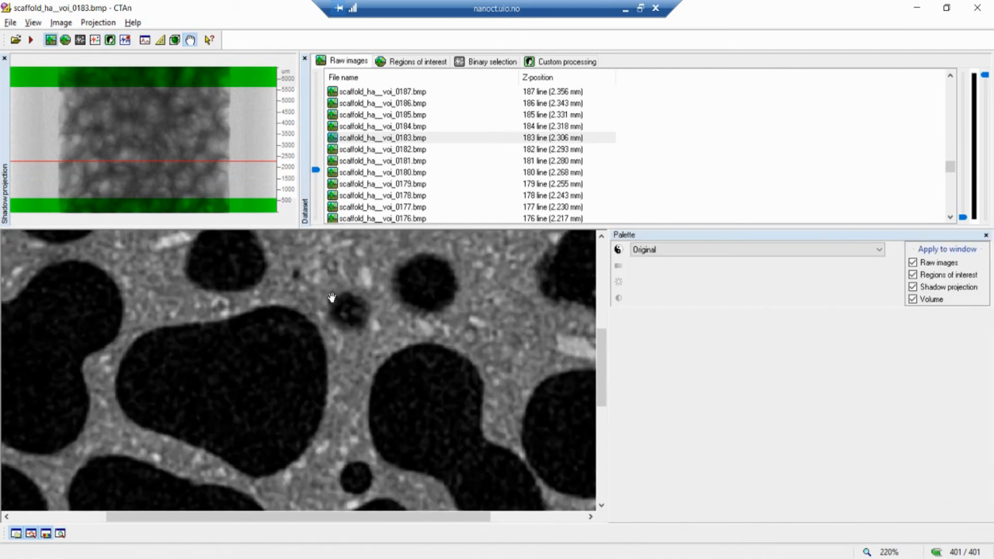
key("c")
key("r")
key("c")
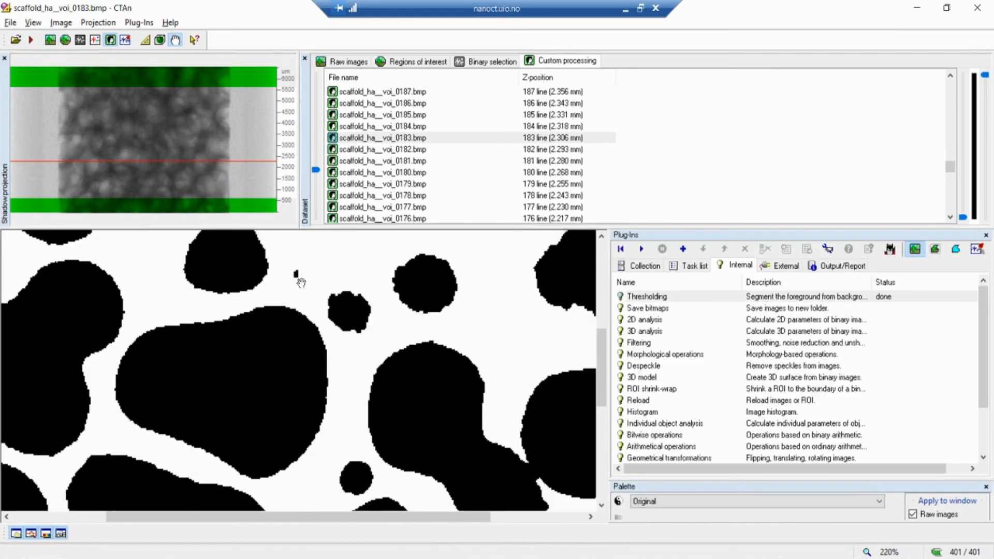
key("r")
key("c")
key("r")
key("c")
key("r")
Compare the thresholded and raw images of slice scaffold_ha__voi_0183 around the tiny speck near the scaffold's outer edge
left_click_drag(476, 305, 386, 429)
left_click_drag(451, 319, 425, 377)
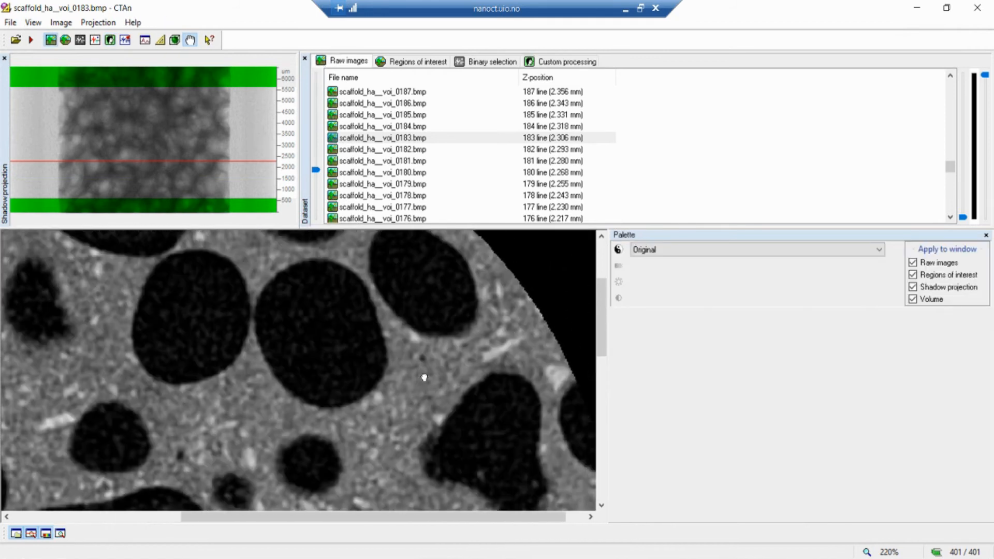
key("c")
key("r")
key("c")
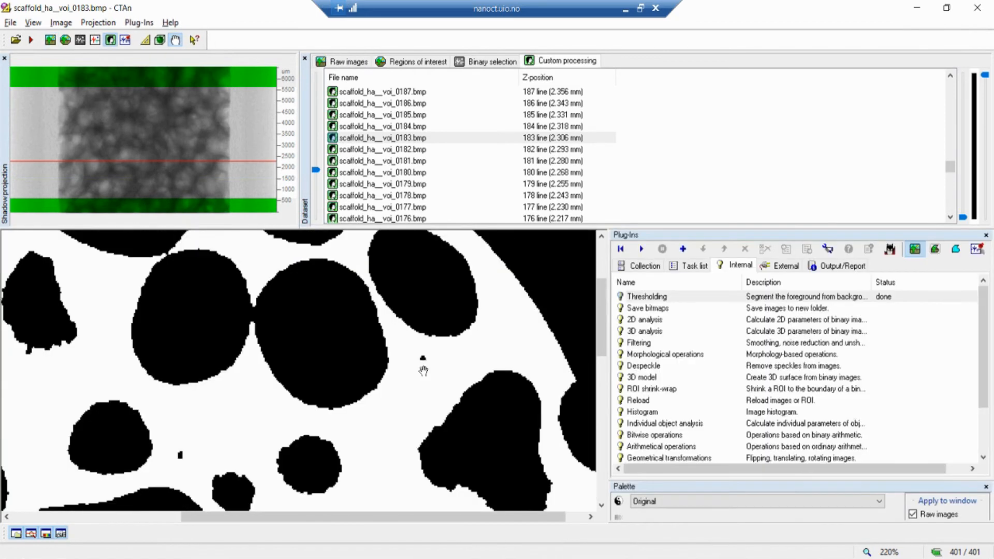
key("r")
key("c")
Compare the thresholded and raw images around the narrow contact between the two large oval pores on slice scaffold_ha__voi_0183 and neighbouring slices
left_click_drag(244, 324, 355, 412)
key("r")
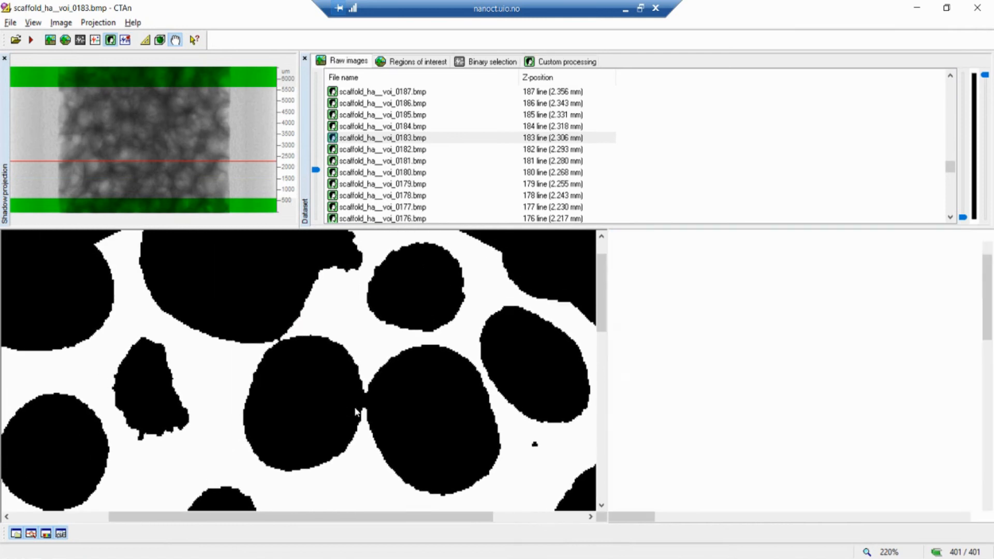
key("c")
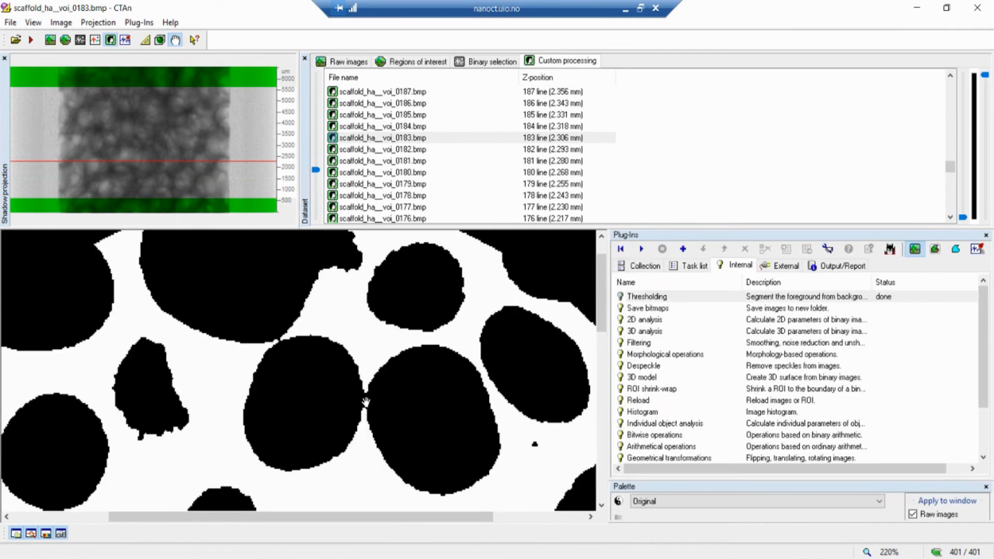
key("r")
key("c")
scroll(378, 407, "up", 3)
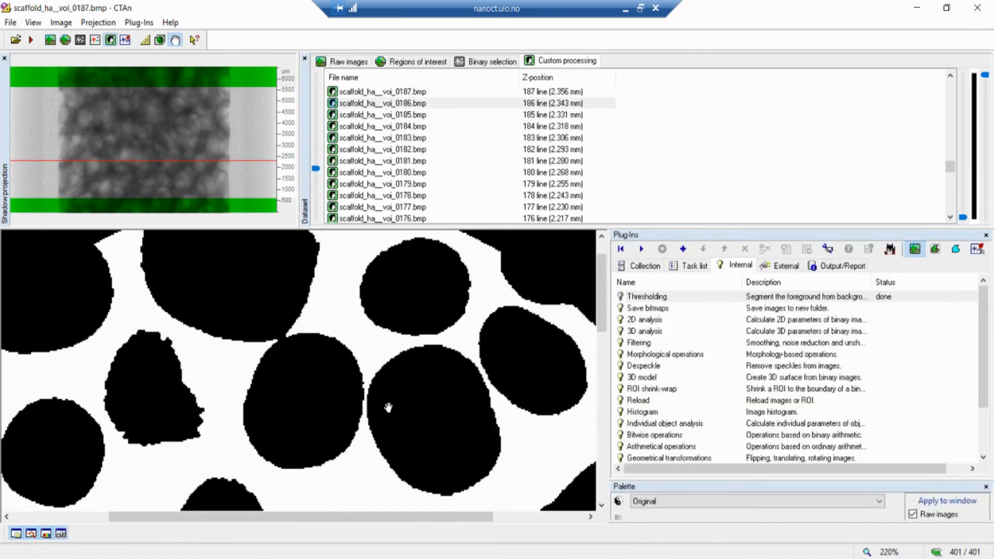
scroll(388, 408, "down", 3)
key("r")
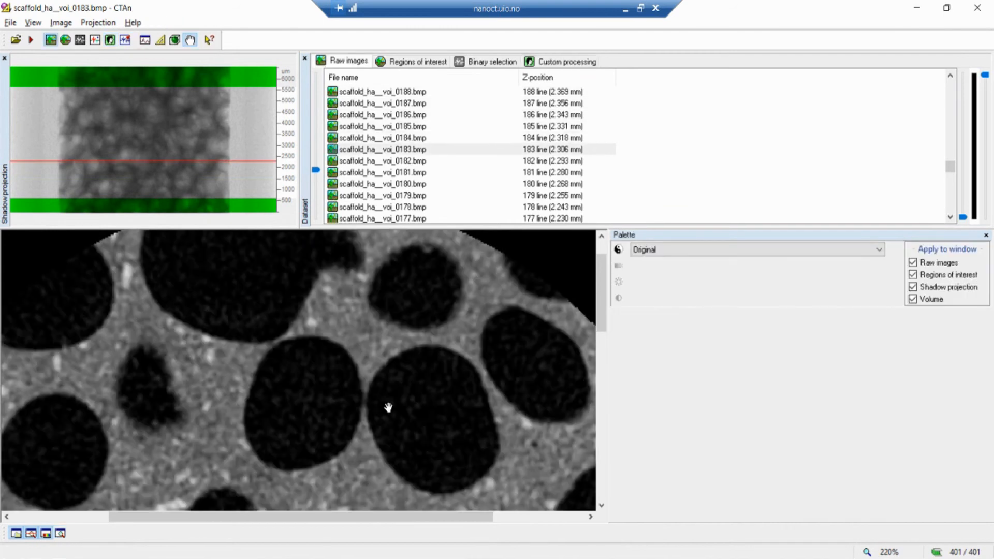
key("c")
Examine how the contacts between neighbouring pores change through the thresholded slices scaffold_ha__voi_0175 to 0195
scroll(388, 407, "up", 4)
scroll(389, 407, "down", 7)
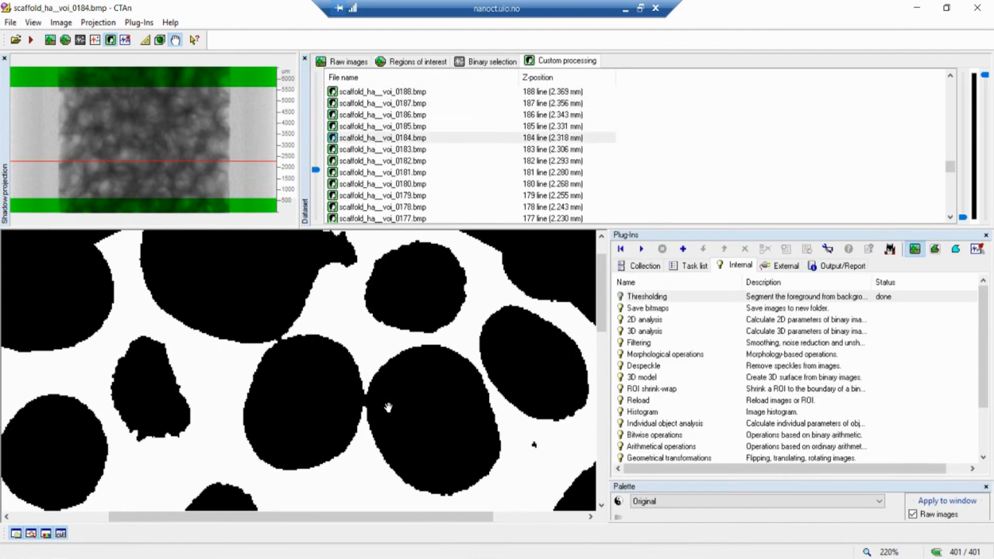
scroll(388, 407, "down", 1)
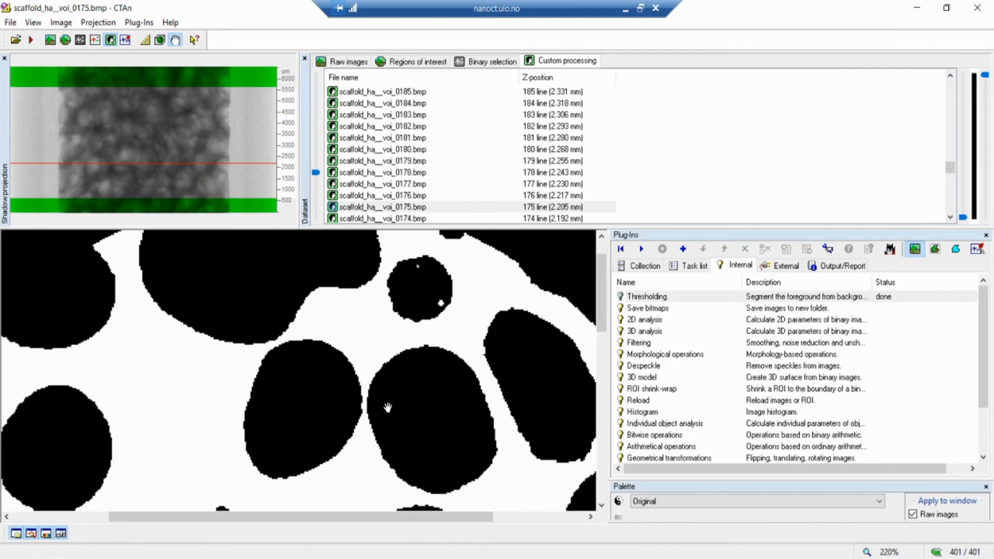
scroll(388, 408, "up", 2)
key("r")
key("c")
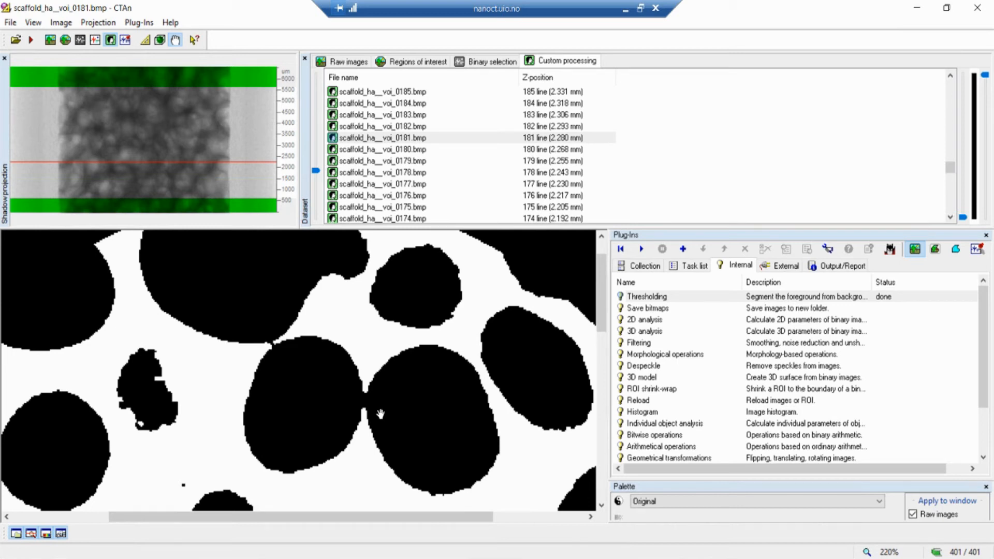
scroll(381, 414, "up", 4)
scroll(381, 414, "down", 4)
scroll(381, 414, "up", 17)
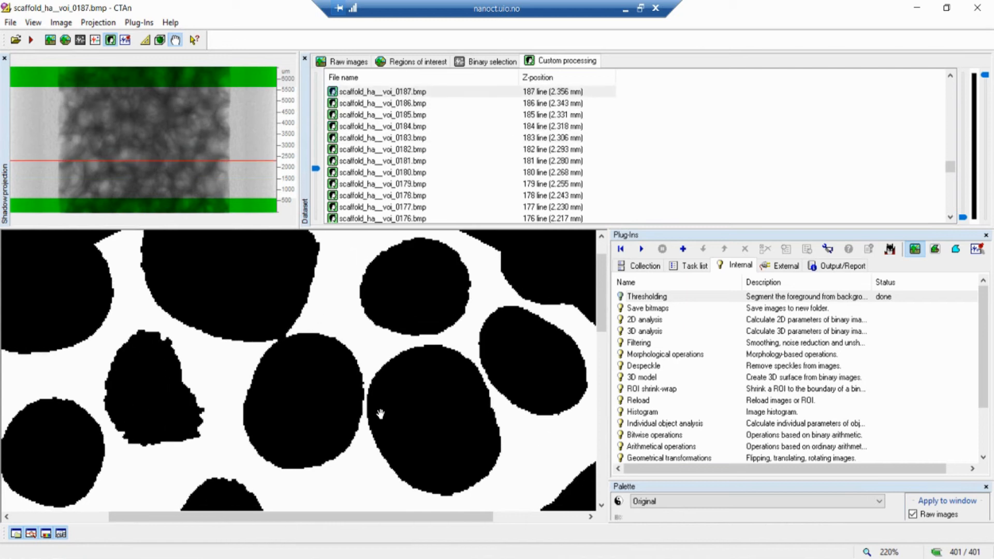
scroll(381, 415, "down", 10)
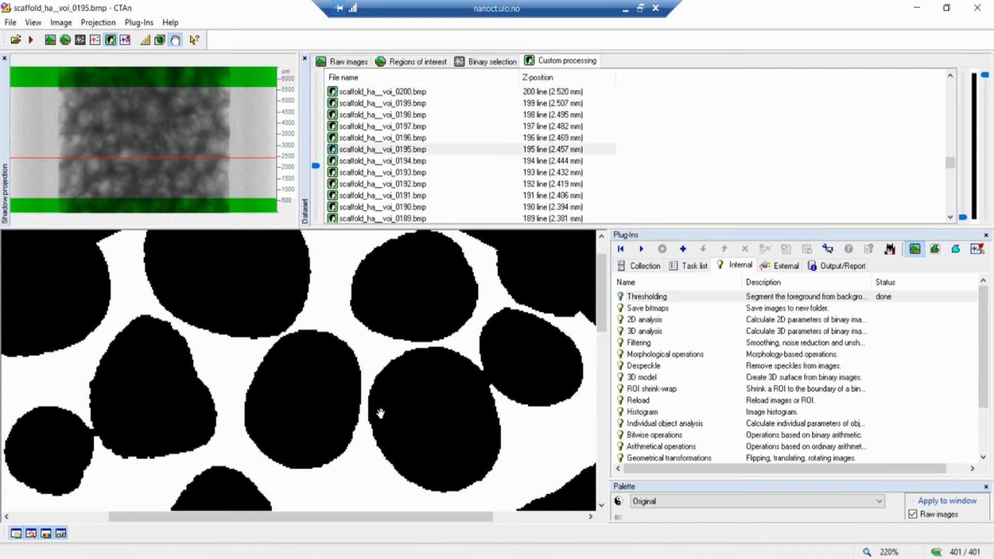
left_click_drag(477, 401, 474, 447)
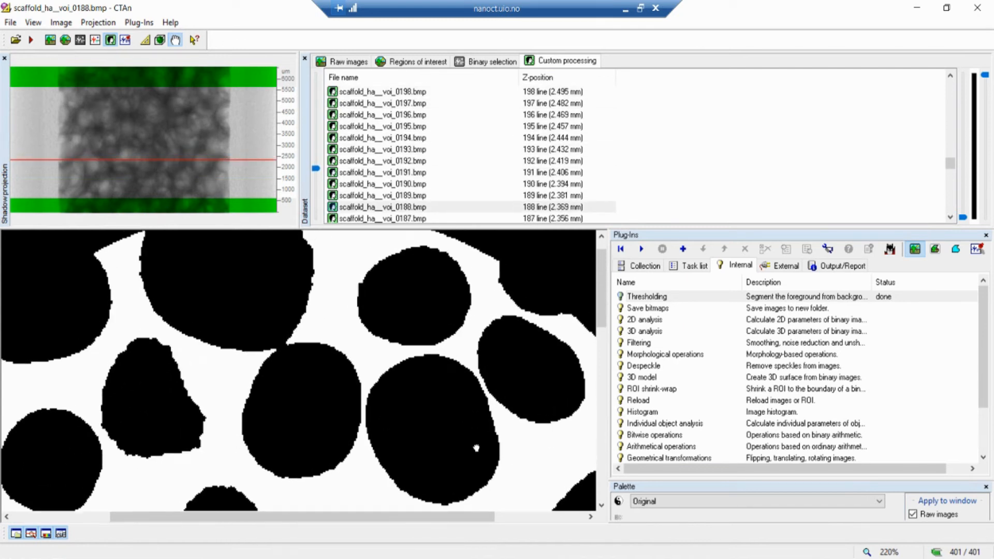
Check the Thresholding plug-in's global settings and add it to the task list after Filtering
left_click_drag(269, 379, 310, 322)
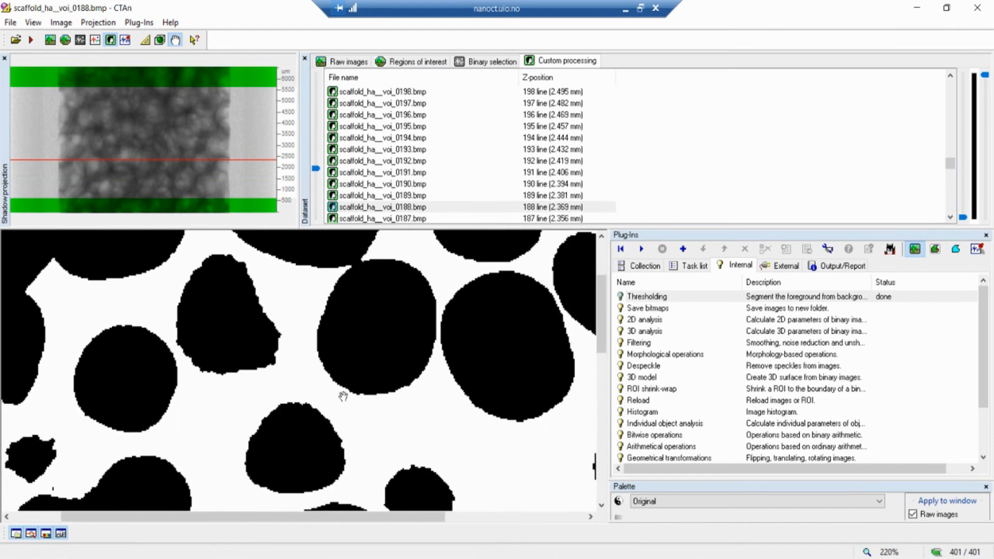
left_click_drag(450, 407, 333, 421)
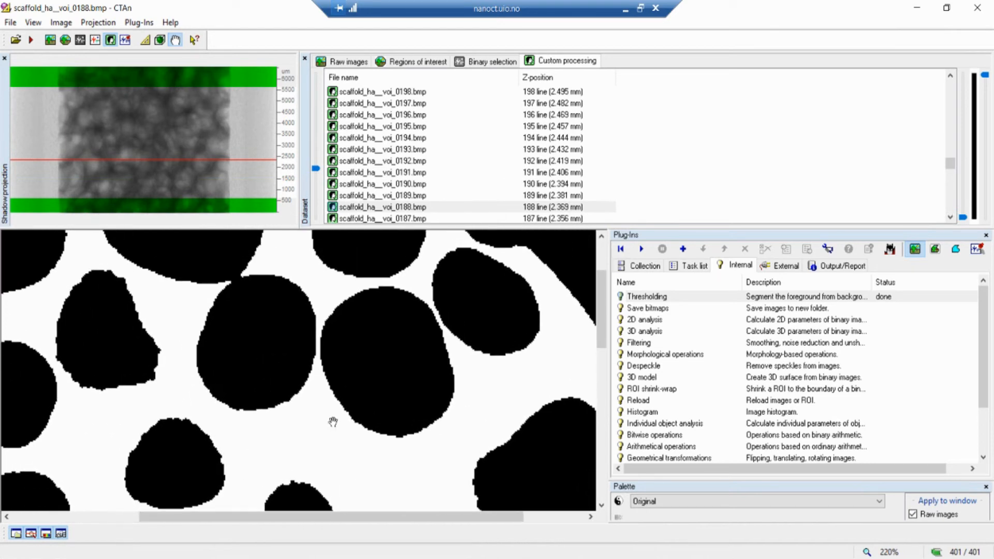
double_click(393, 389)
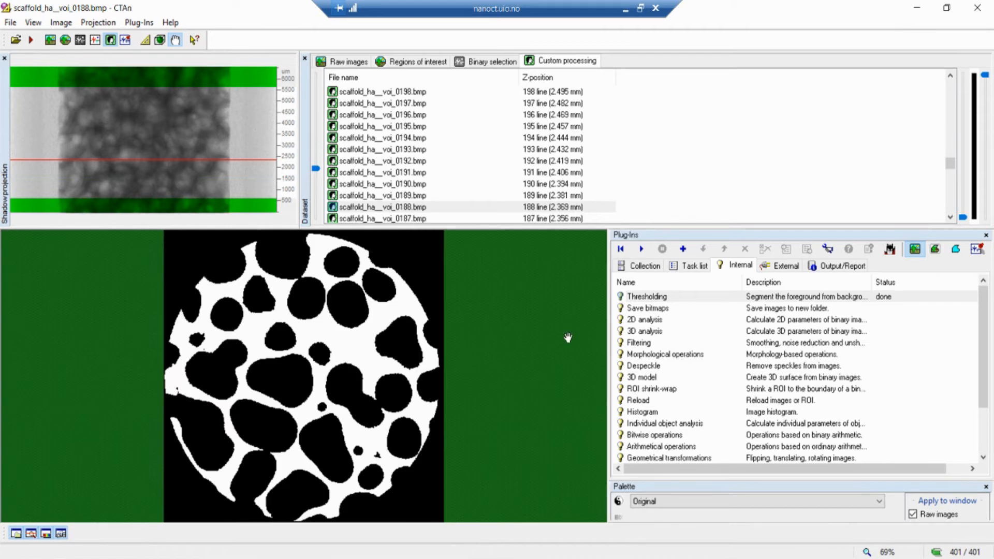
double_click(653, 297)
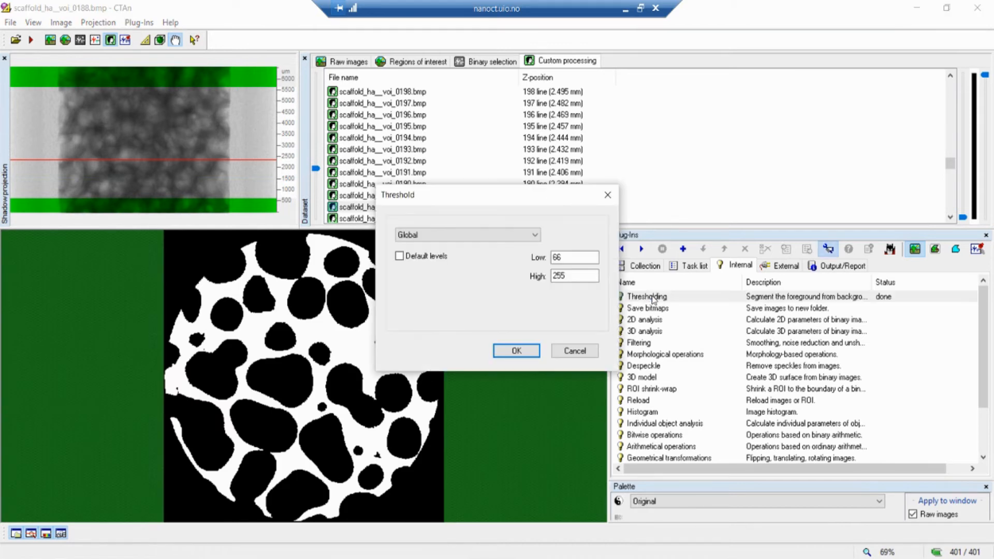
left_click(573, 351)
left_click(689, 265)
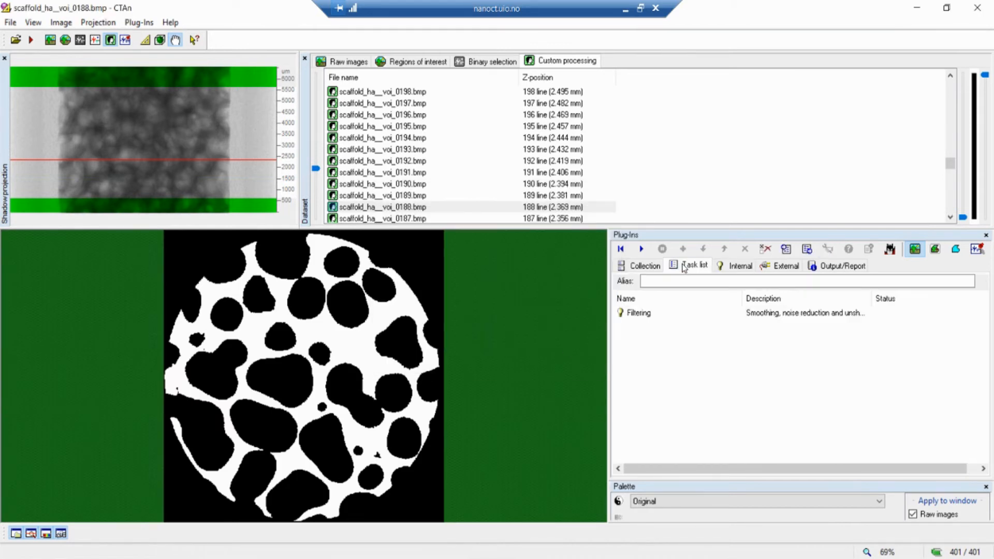
left_click(736, 266)
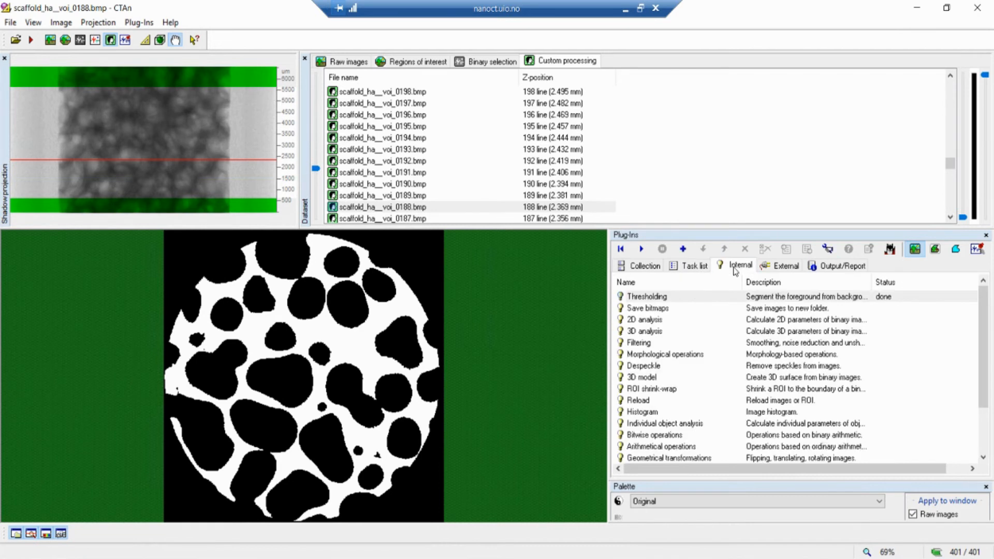
left_click(662, 295)
left_click(683, 249)
left_click(691, 265)
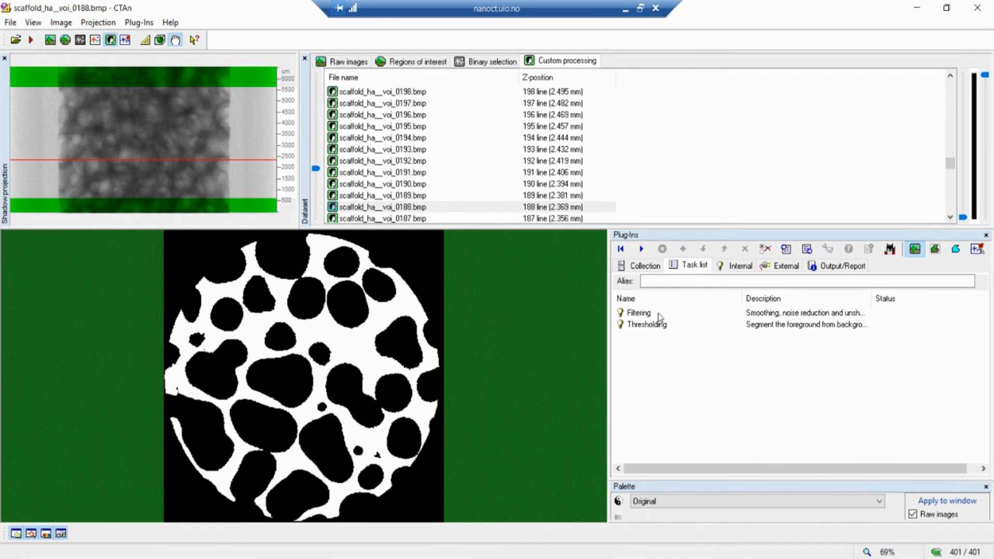
left_click(722, 266)
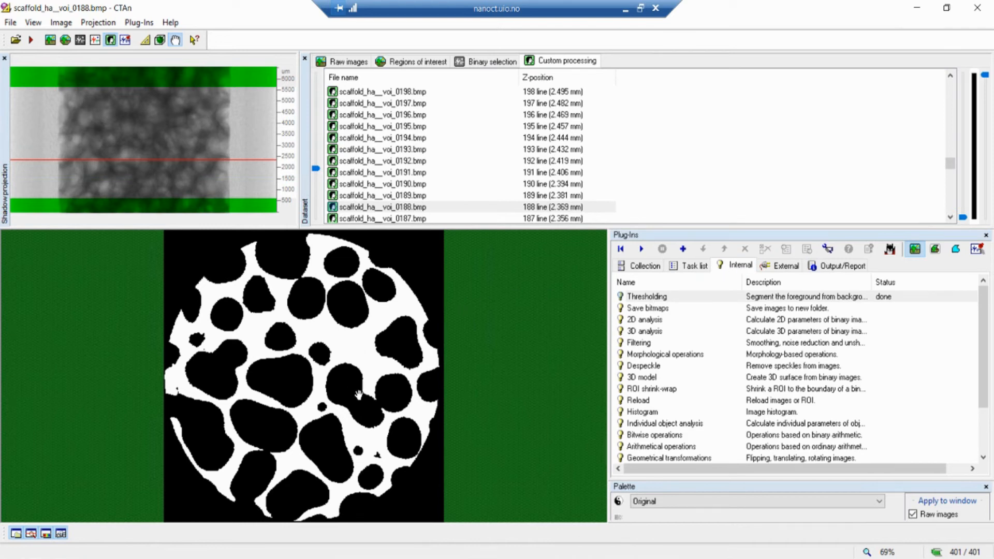
Examine the small pores and isolated specks through the thresholded slices from scaffold_ha__voi_0188 up to 0254
scroll(353, 398, "up", 12)
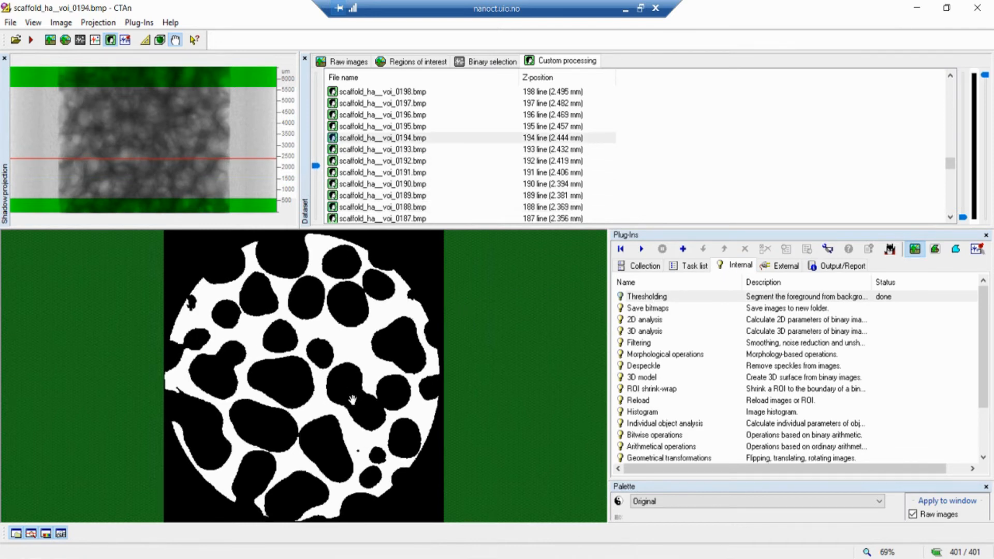
scroll(353, 399, "up", 6)
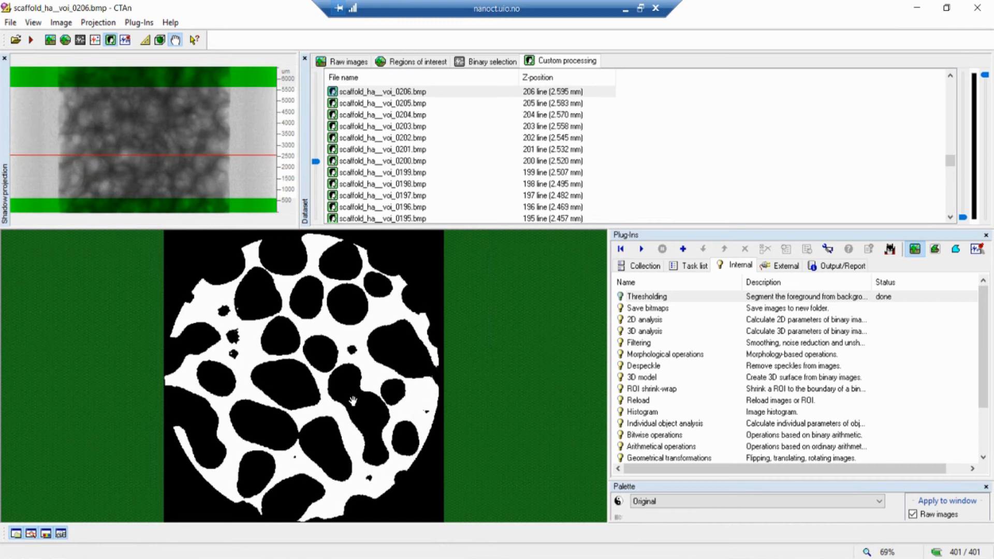
scroll(332, 433, "down", 8)
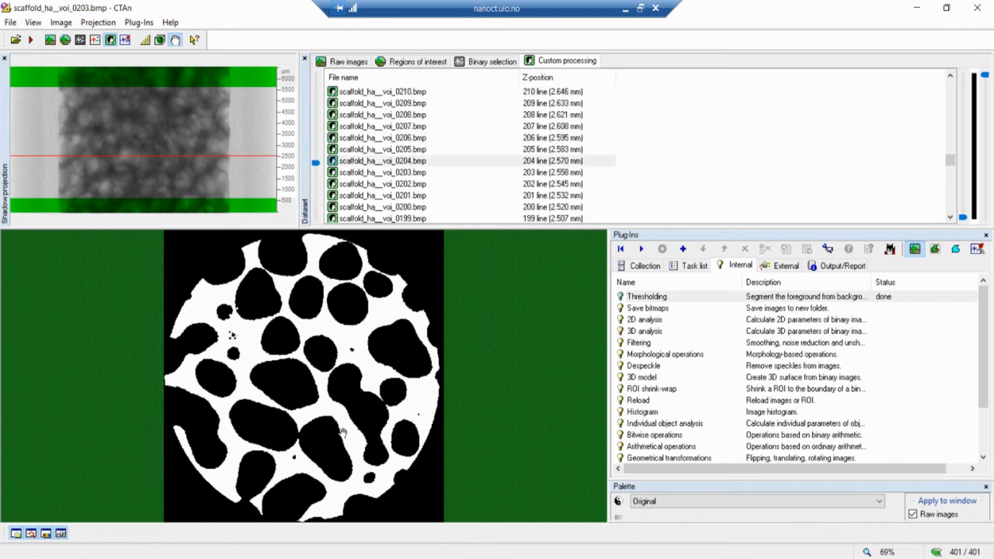
scroll(343, 432, "up", 5)
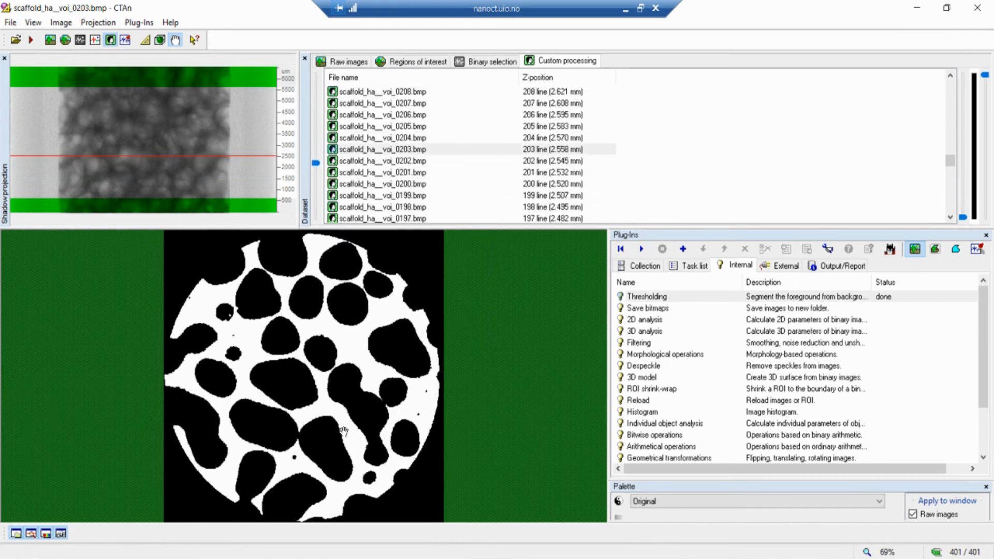
scroll(344, 431, "up", 5)
scroll(357, 430, "down", 13)
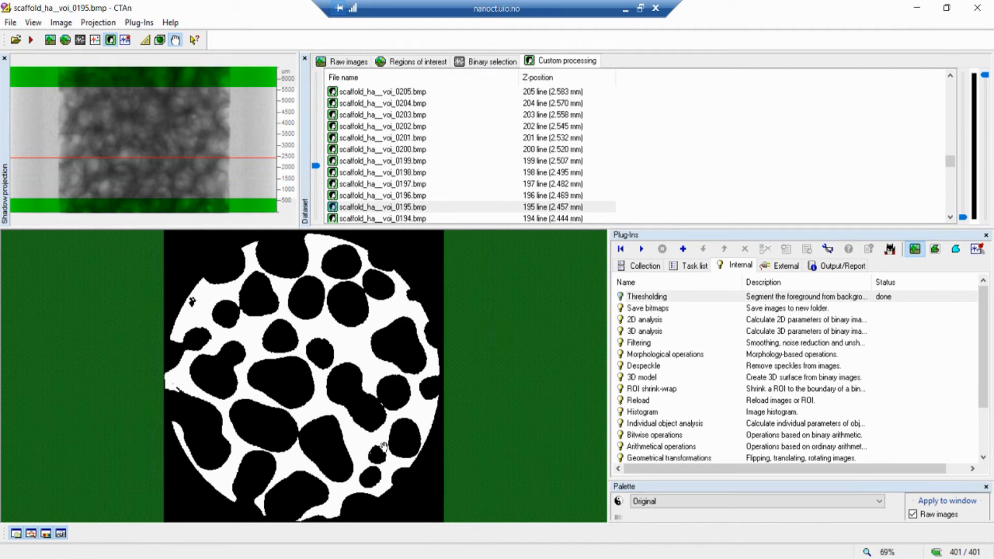
left_click(315, 154)
mouse_move(313, 152)
left_mouse_down()
mouse_move(315, 117)
mouse_move(313, 212)
mouse_move(315, 144)
left_mouse_up()
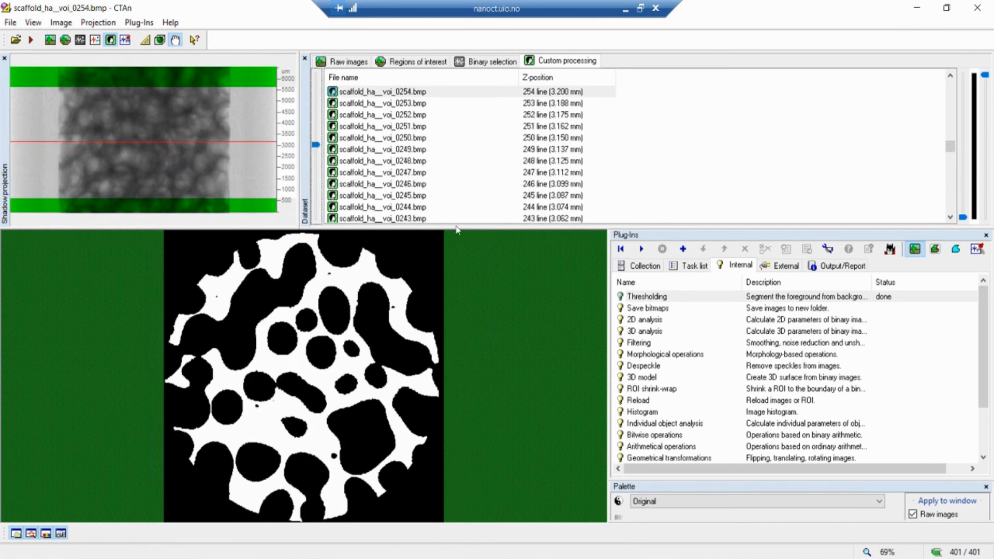
Run Despeckle on the image as a Sweep in 3D space, removing all except the largest object
left_click(645, 367)
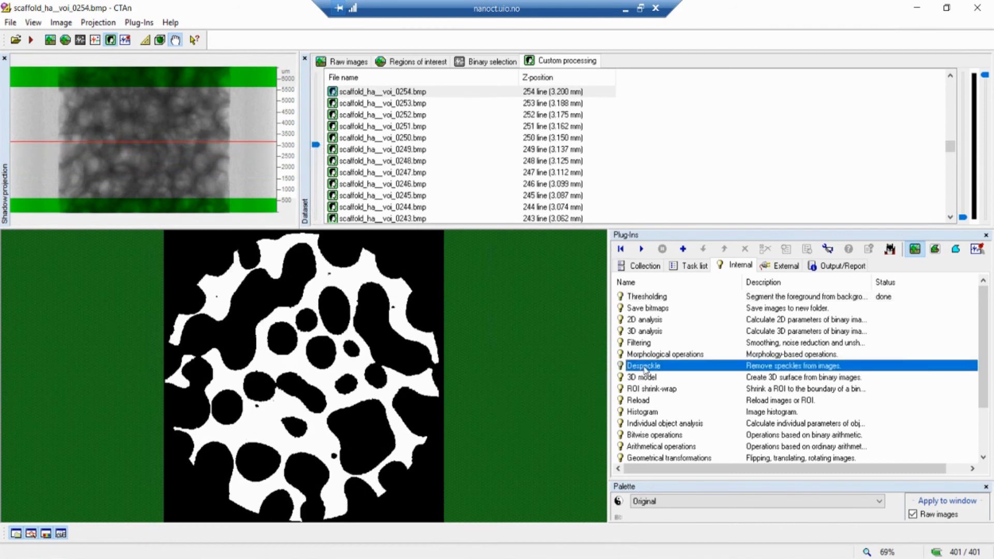
double_click(644, 367)
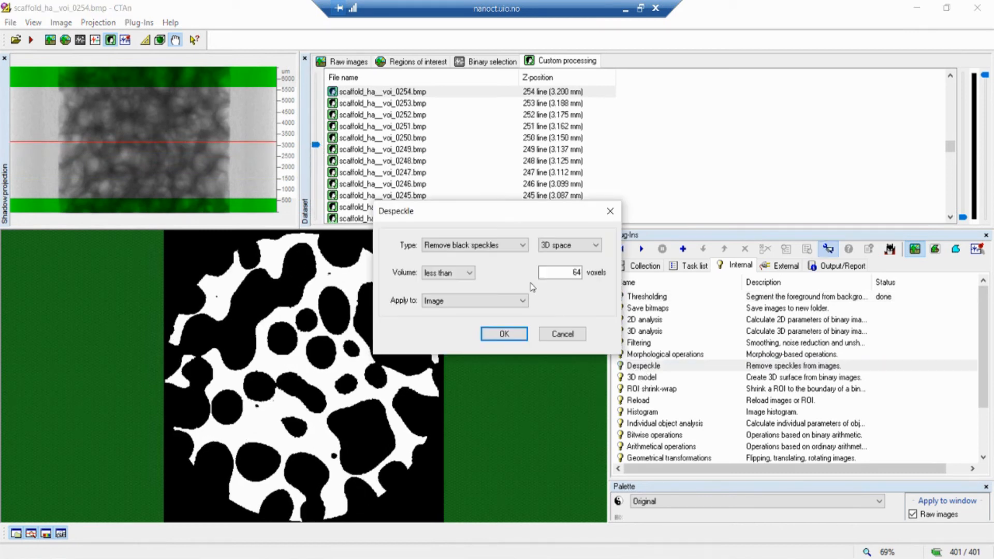
left_click(524, 246)
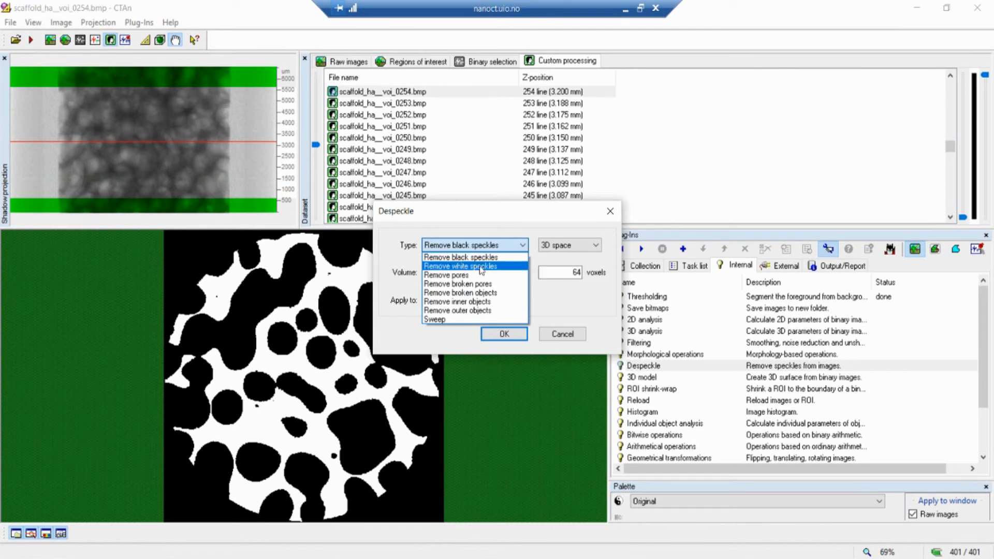
left_click(448, 320)
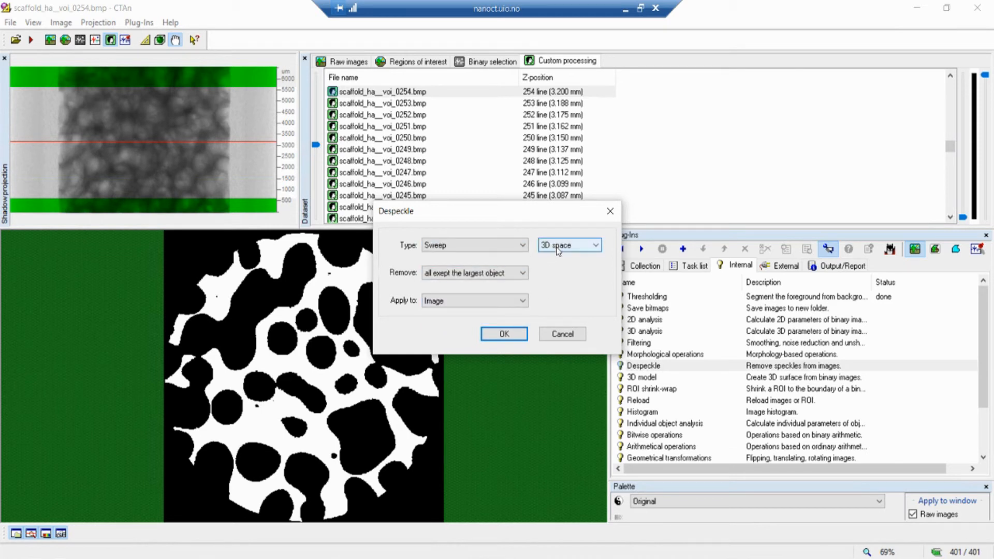
left_click(516, 273)
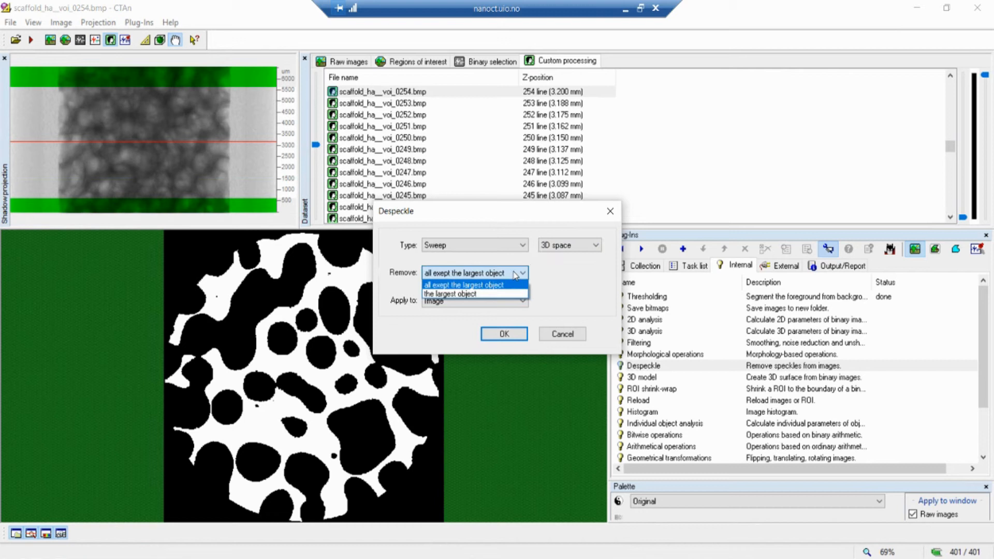
left_click(467, 285)
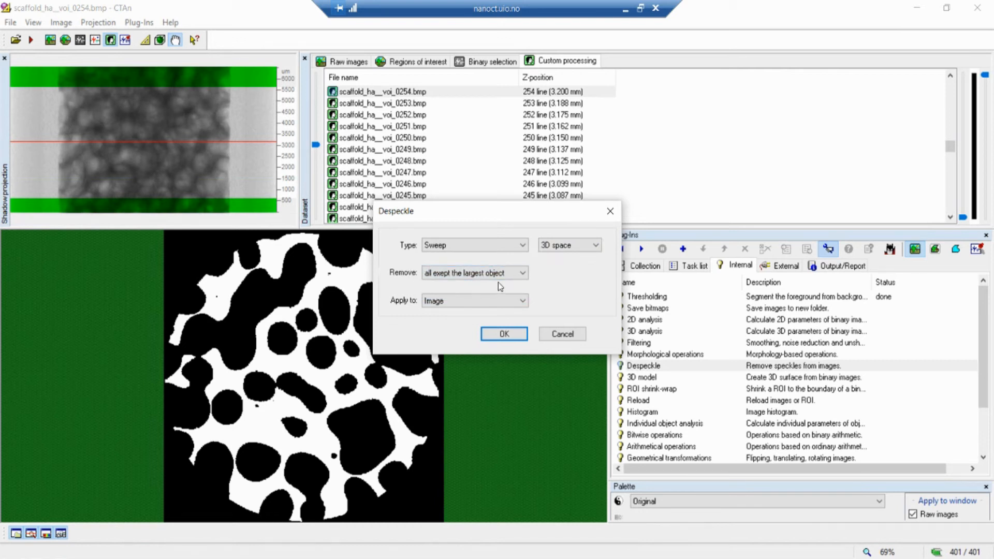
key("Tab")
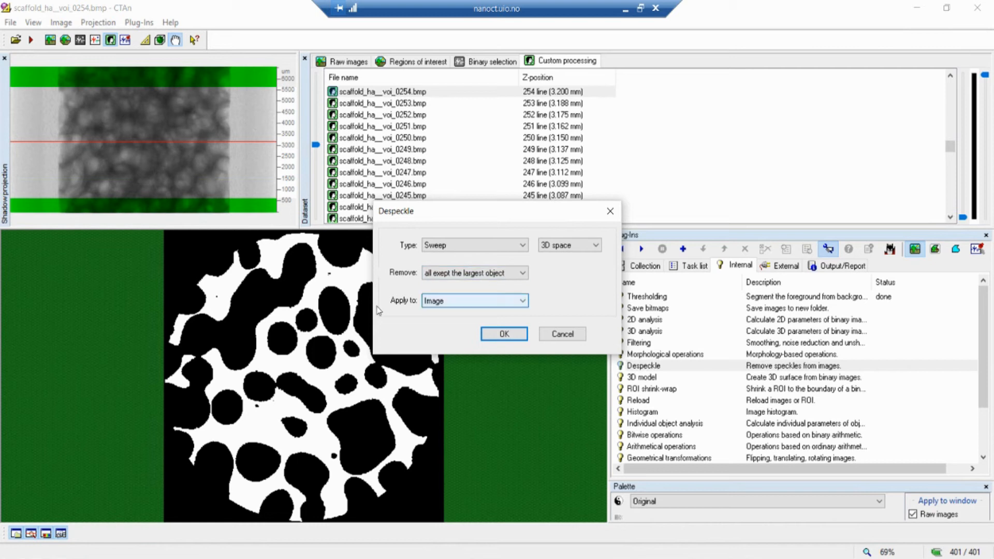
left_click(455, 301)
left_click(456, 301)
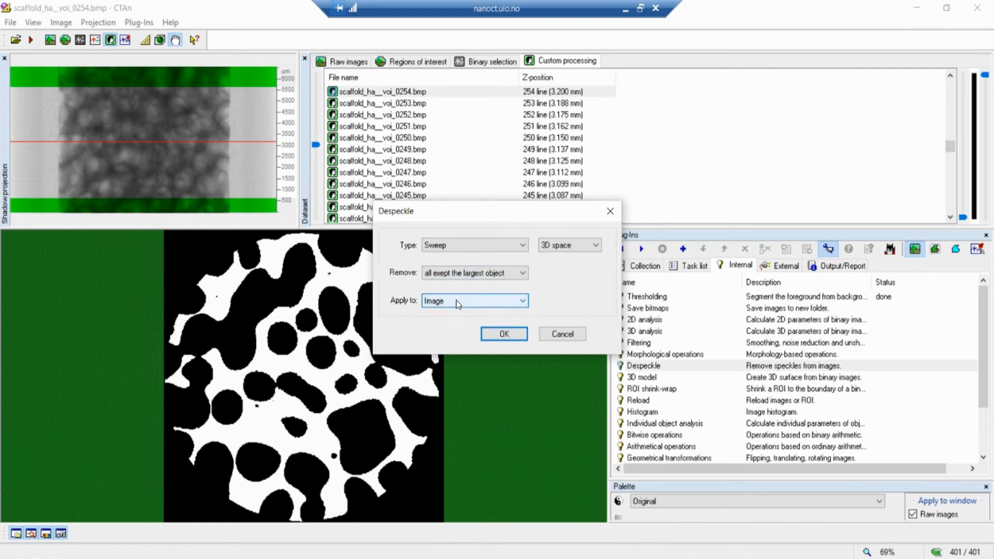
left_click(501, 334)
left_click(641, 249)
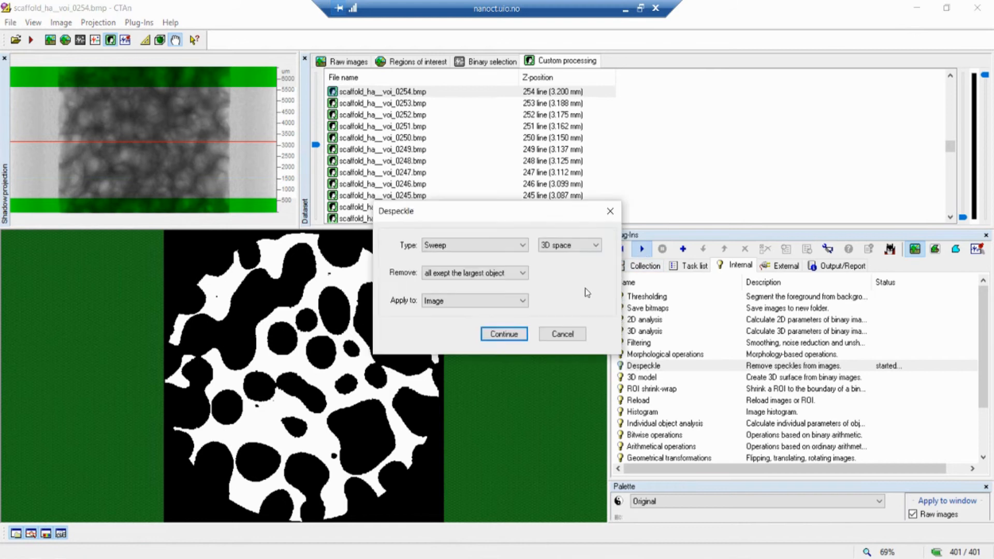
left_click(493, 335)
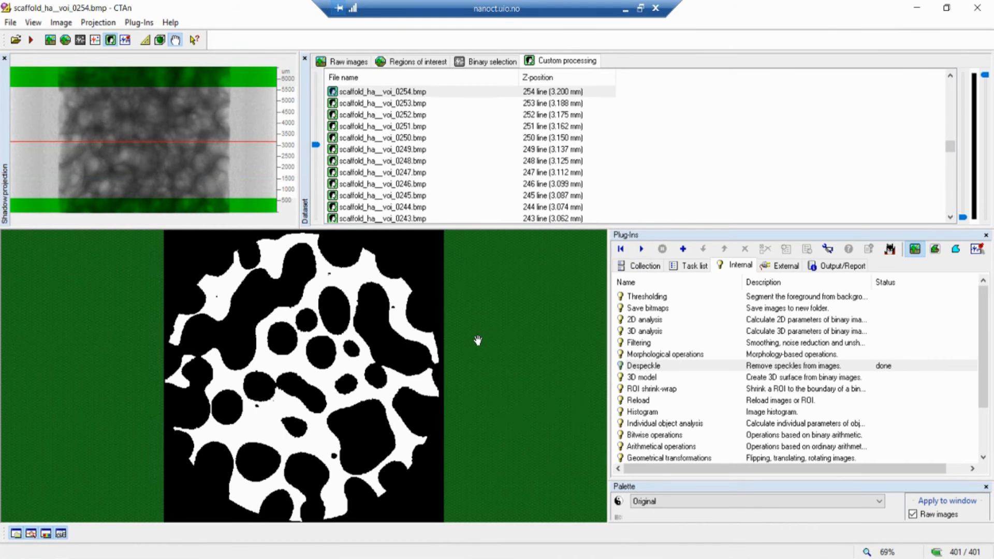
Examine close up how the white speck inside the small elongated pore connects to the scaffold through slices scaffold_ha__voi_0256 to 0261
scroll(262, 426, "up", 5)
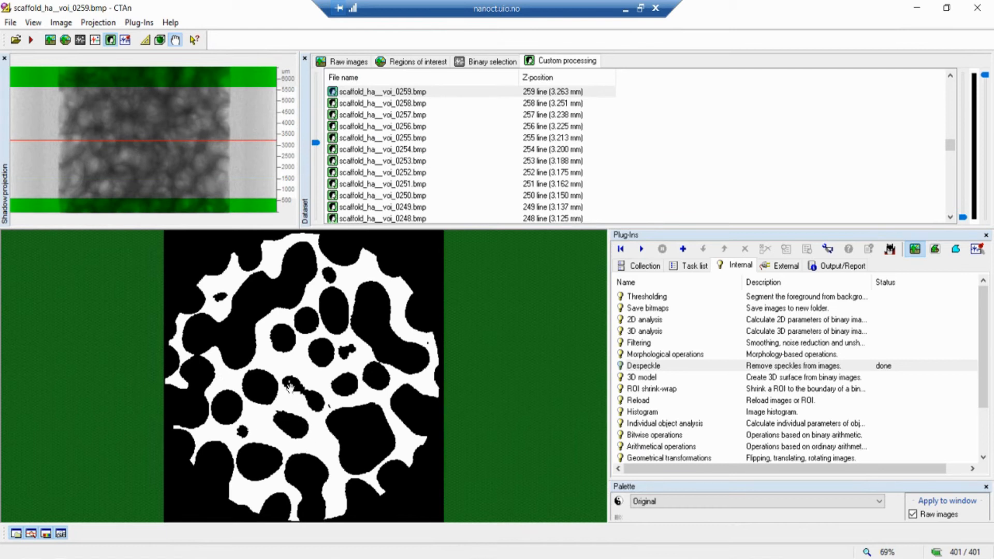
scroll(290, 386, "up", 5)
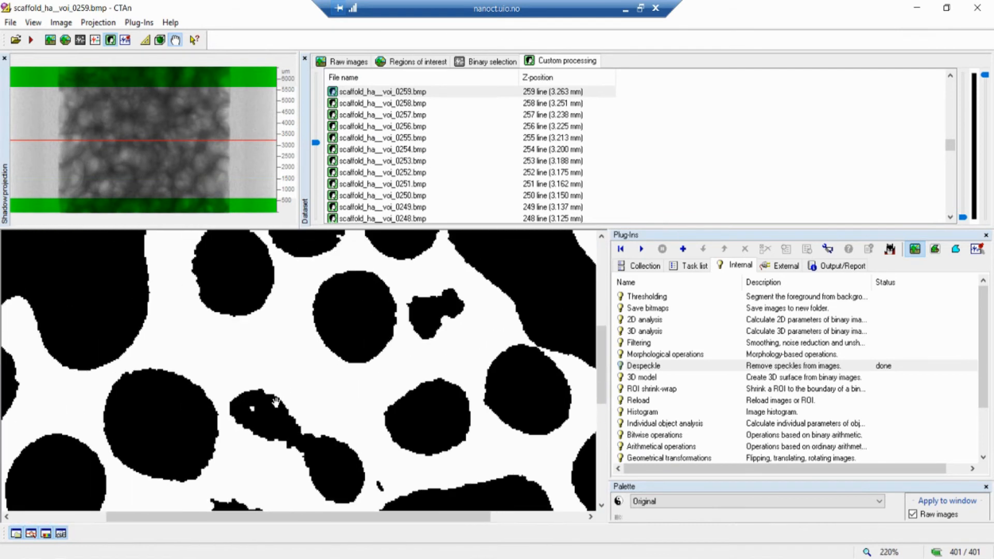
scroll(257, 409, "up", 1)
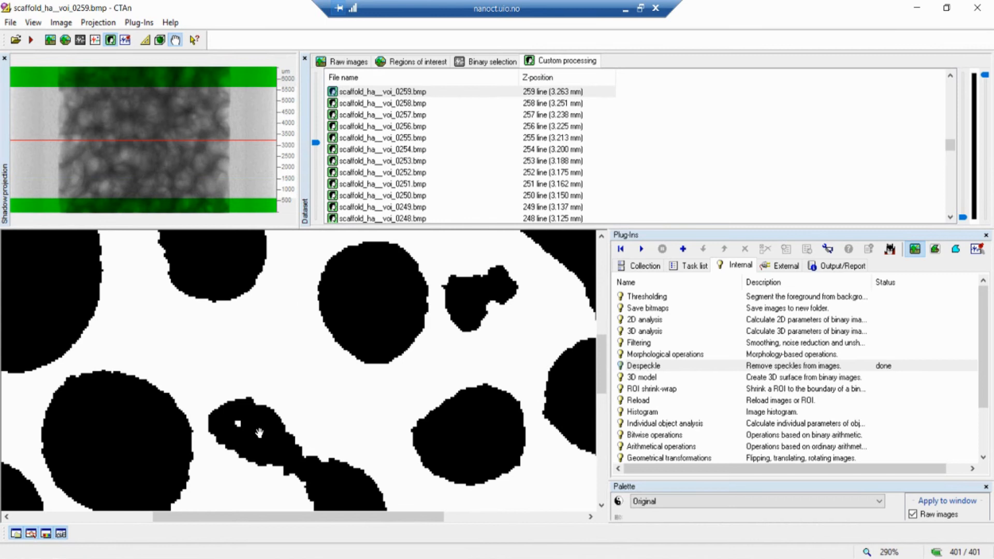
key("Down")
key("Down")
key("Up")
key("Up")
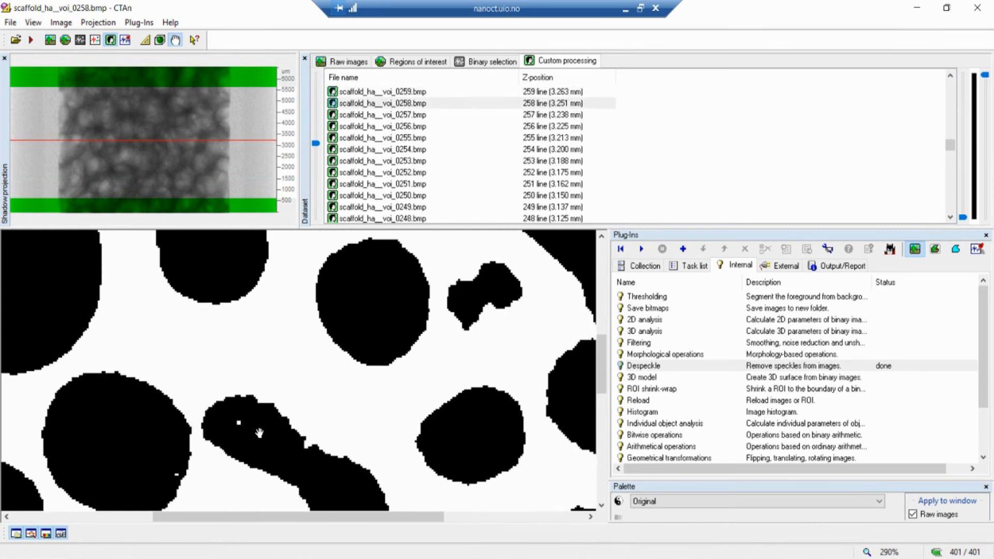
key("Up")
key("Up")
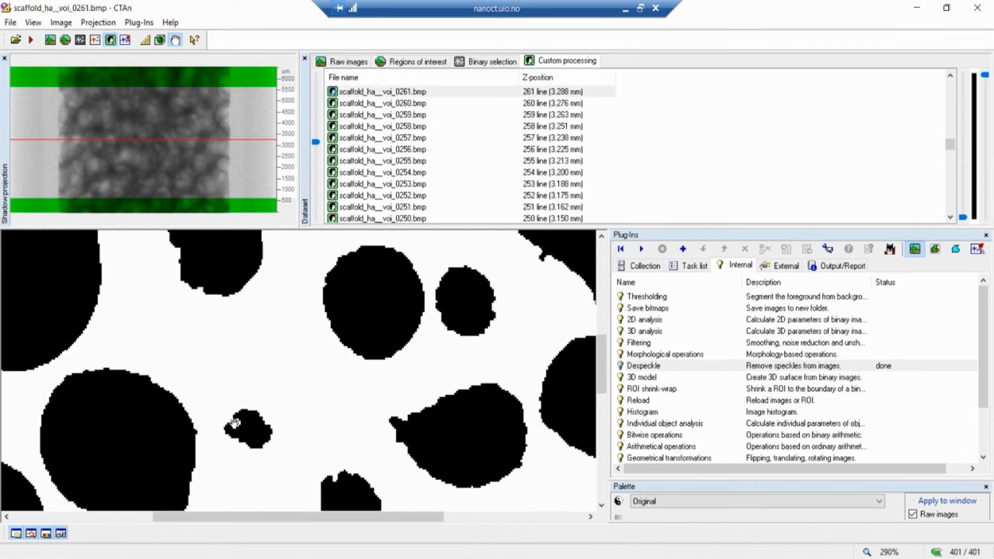
key("Down")
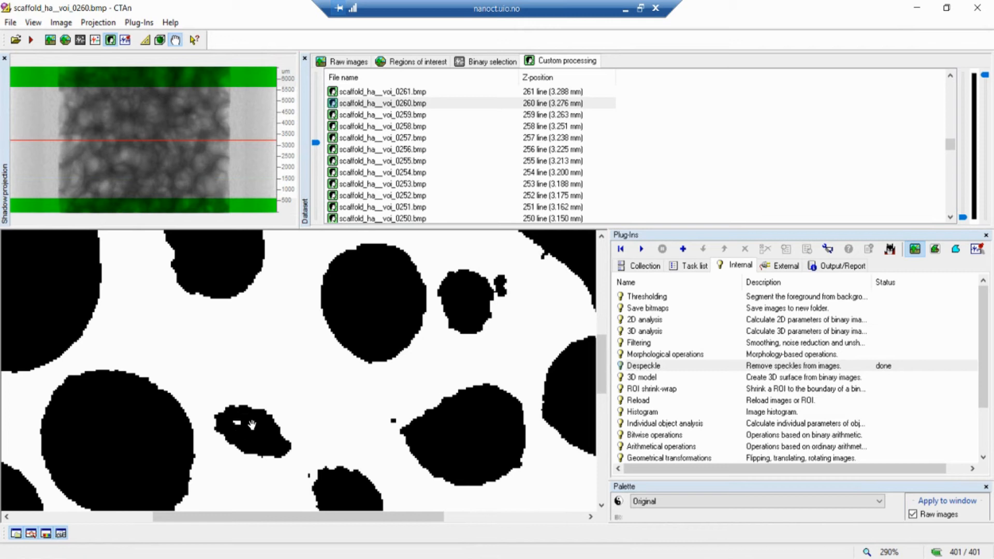
key("Up")
key("Down")
key("Down")
key("Down")
key("Down")
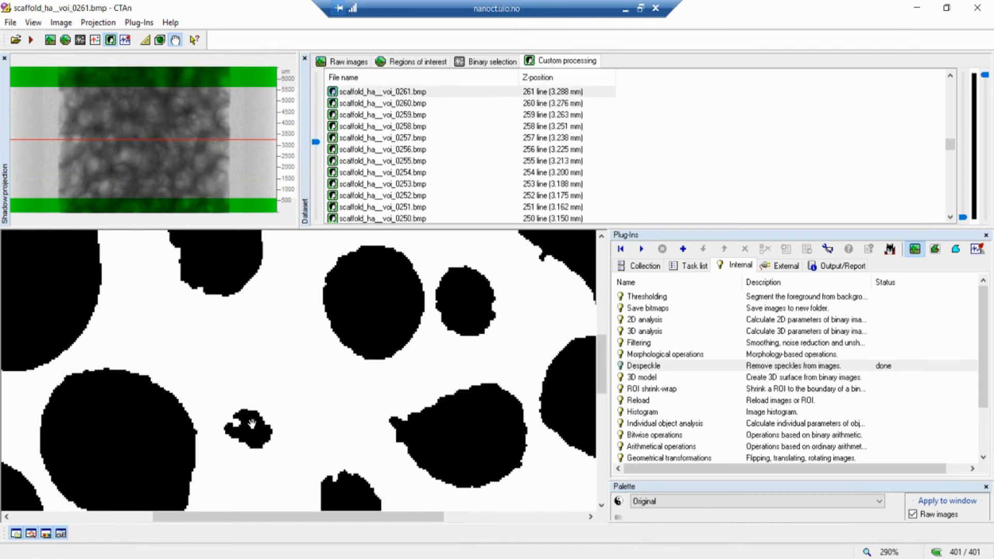
key("Down")
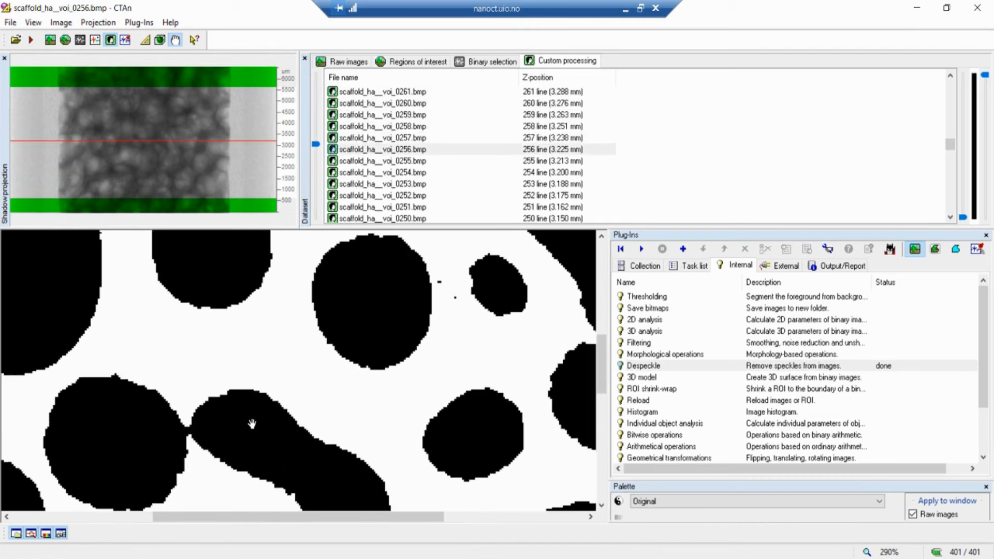
scroll(253, 424, "down", 4)
scroll(253, 423, "up", 6)
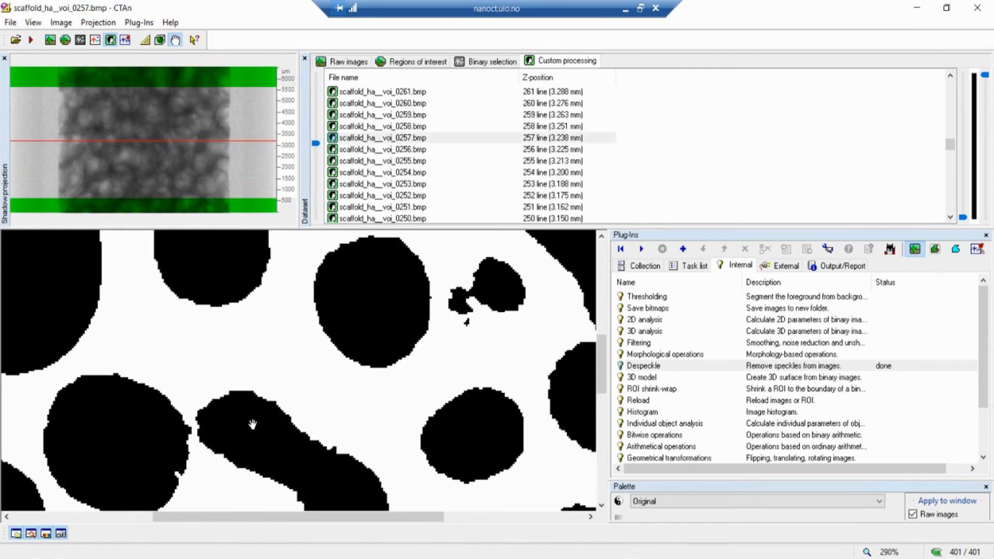
double_click(254, 422)
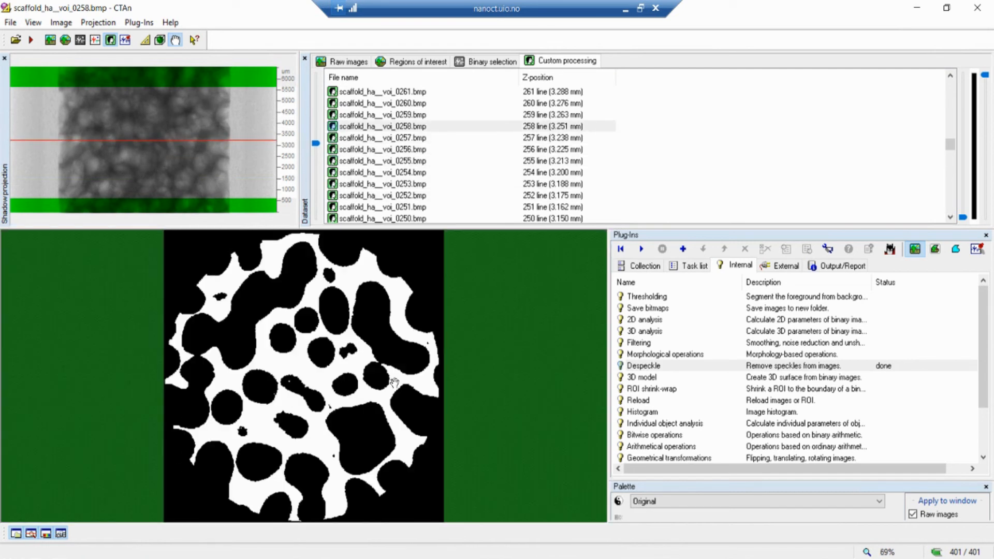
Add the Sweep Despeckle to the task list and set the Despeckle plug-in's type to Remove black speckles
left_click(684, 251)
double_click(657, 369)
left_click(473, 246)
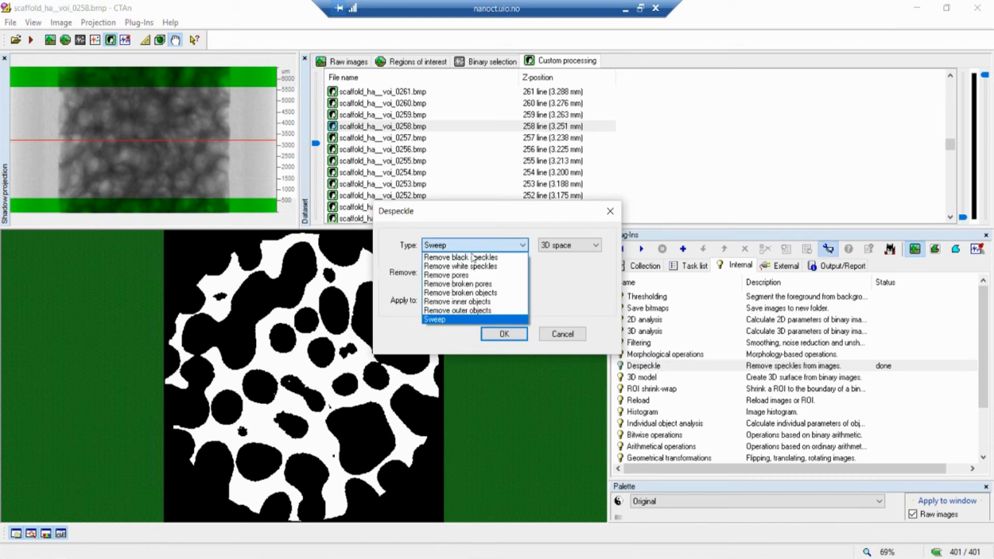
left_click(473, 257)
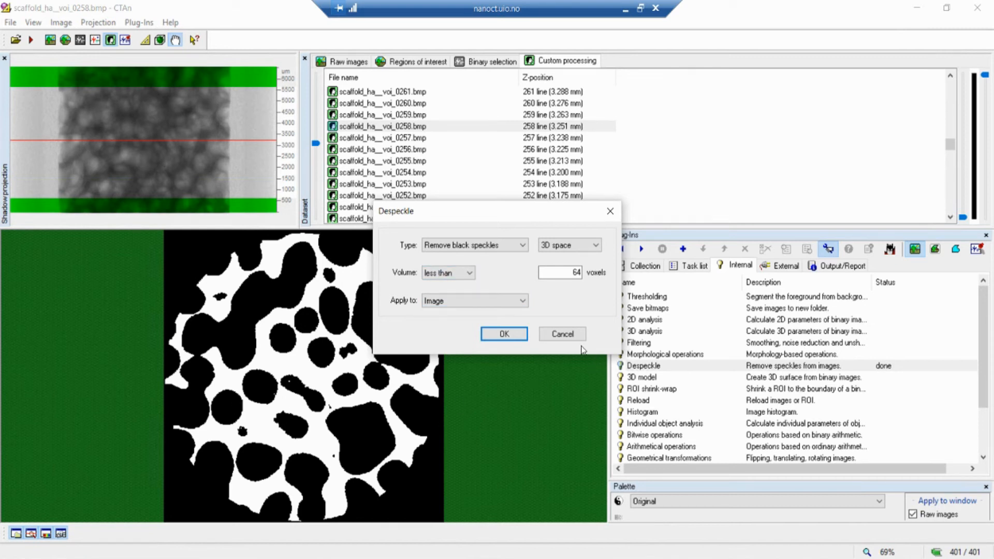
left_click(505, 335)
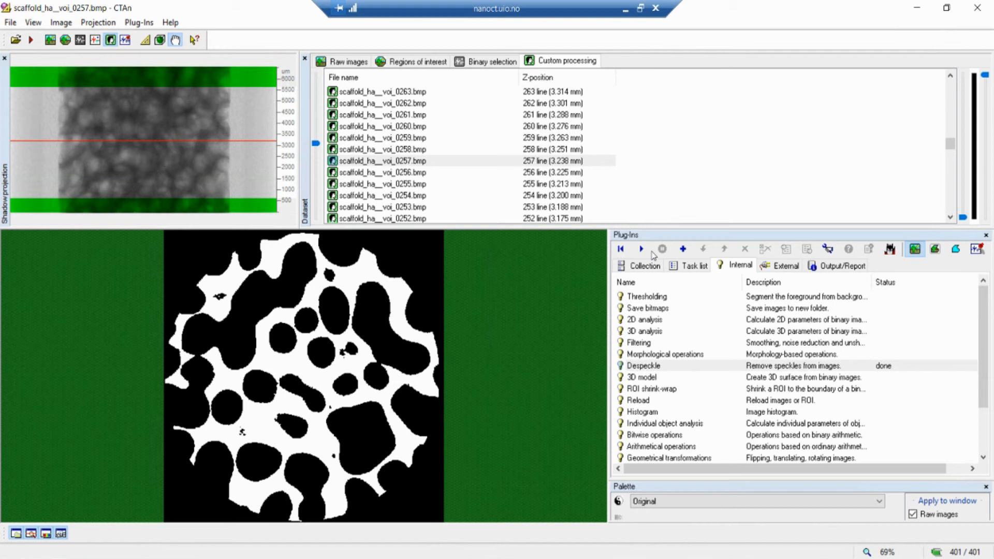
Run Despeckle on the image in 3D space, removing black speckles with a volume less than 64 voxels
left_click(642, 249)
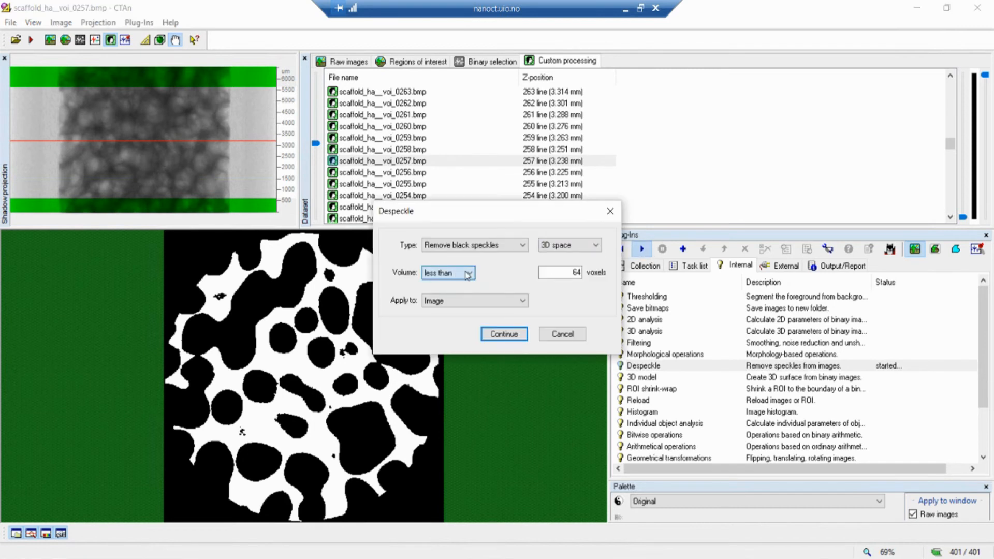
left_click(467, 275)
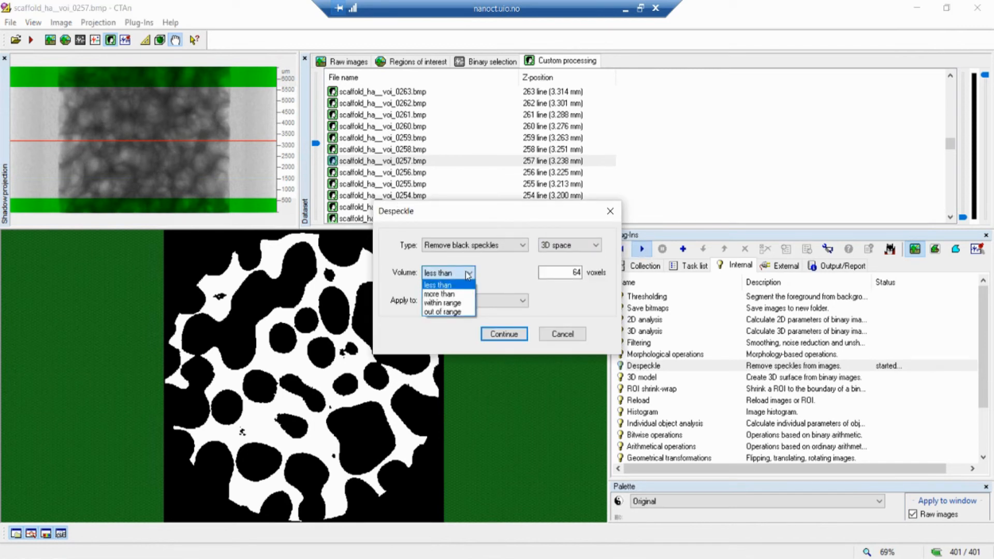
key("Tab")
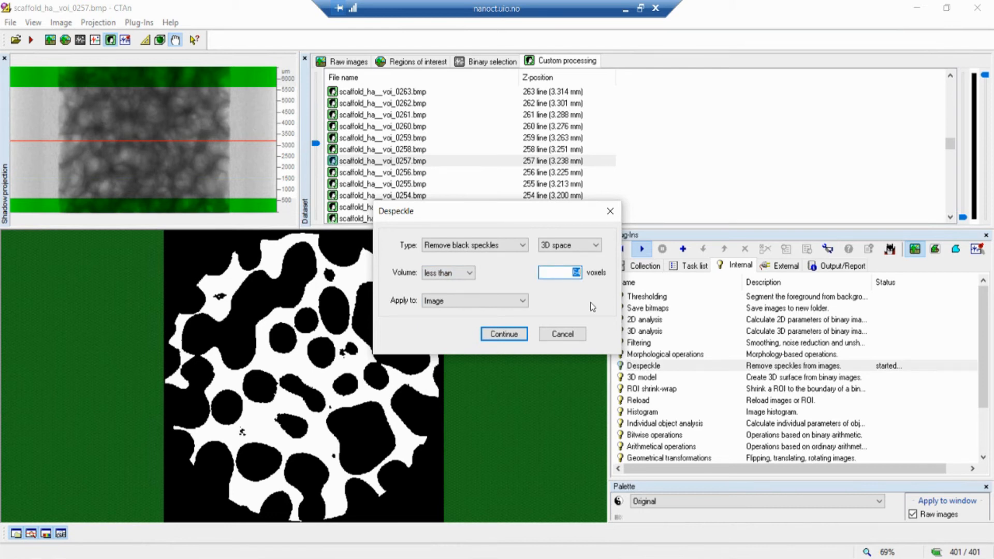
left_click(594, 246)
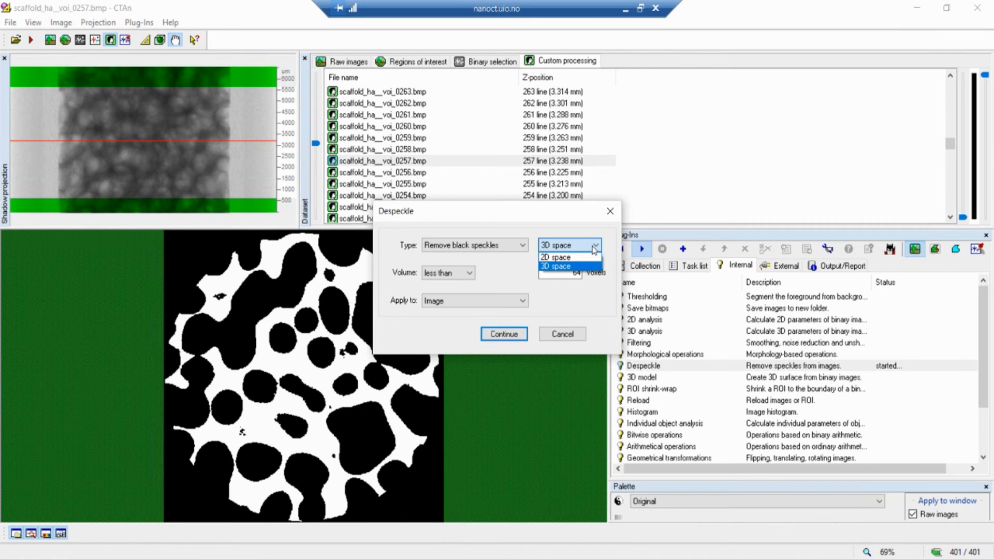
left_click(590, 257)
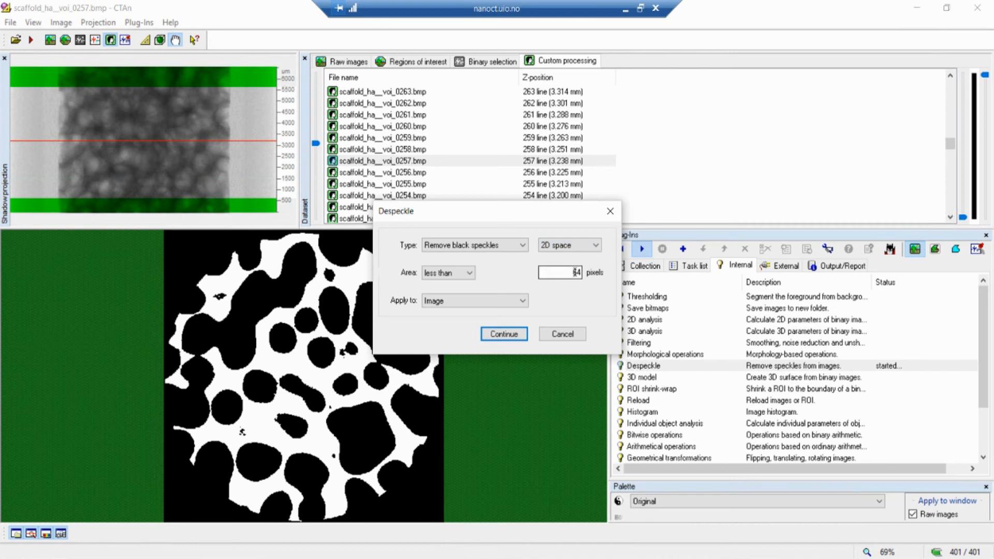
left_click(594, 246)
left_click(557, 268)
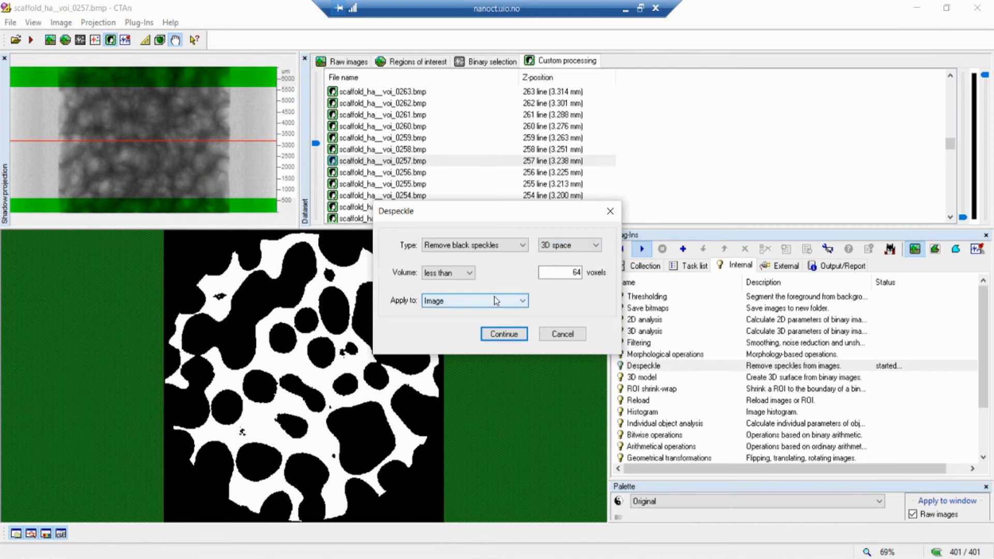
left_click(496, 300)
left_click(493, 296)
double_click(575, 273)
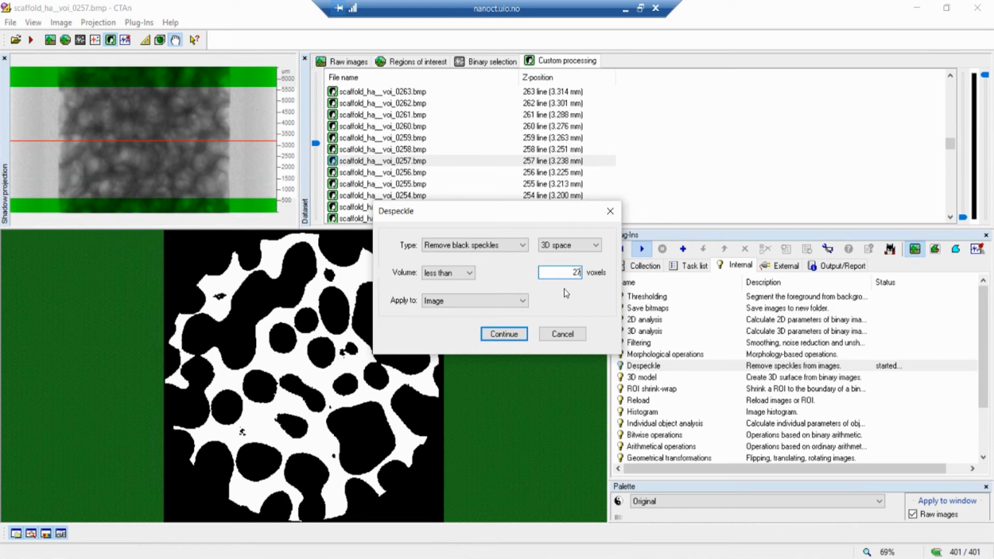
type("64")
left_click(520, 336)
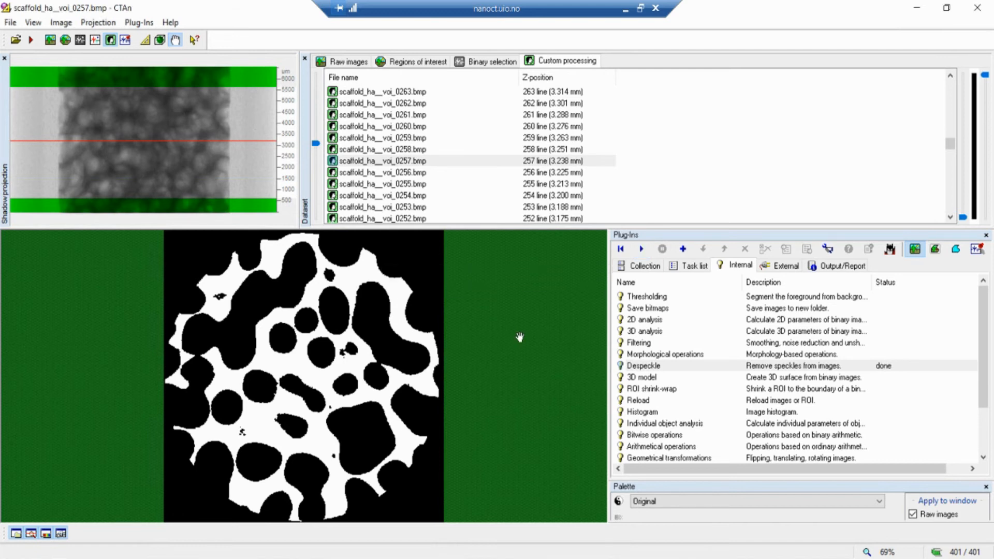
Check the despeckled slices up to scaffold_ha__voi_0320, then add the black-speckle Despeckle to the task list and review its stored settings
scroll(318, 398, "up", 13)
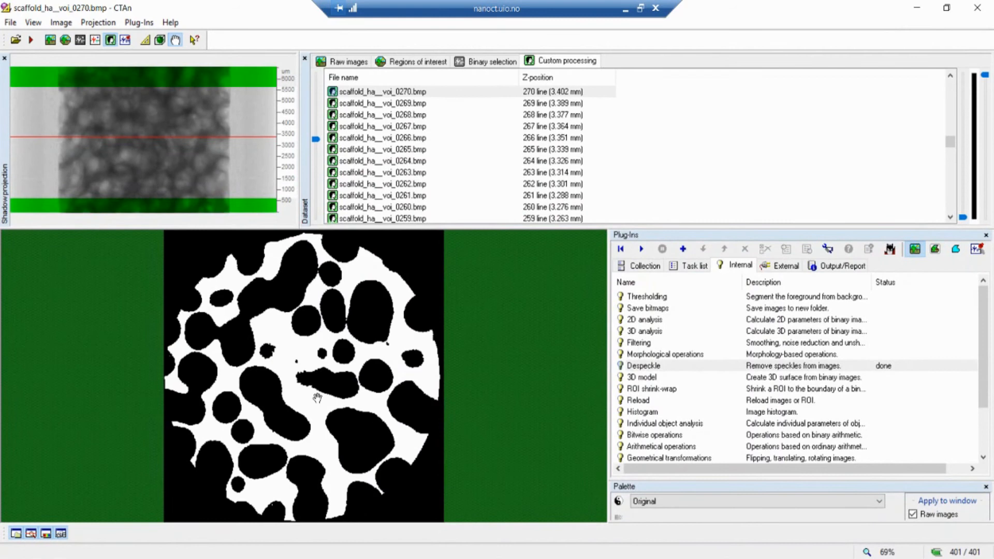
scroll(318, 398, "up", 14)
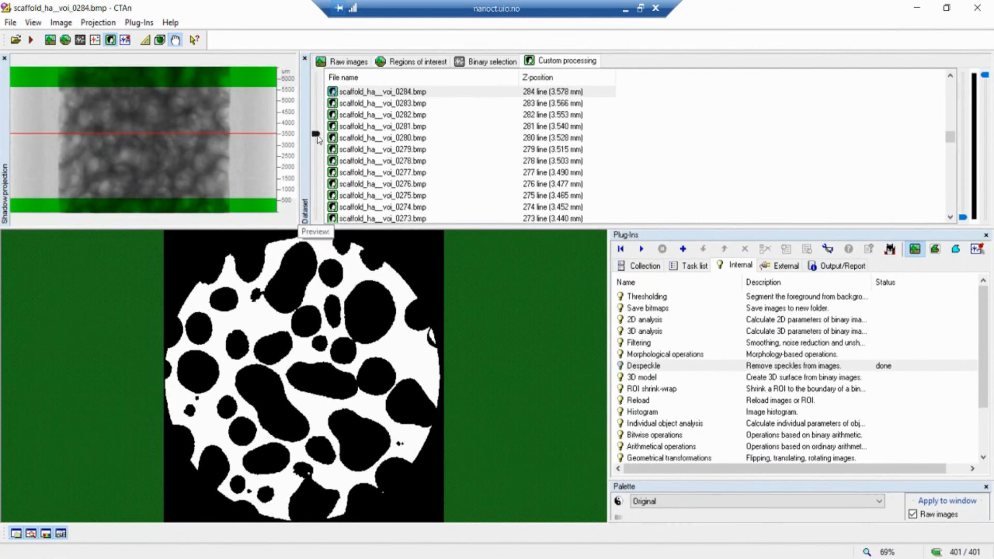
left_click_drag(318, 138, 333, 125)
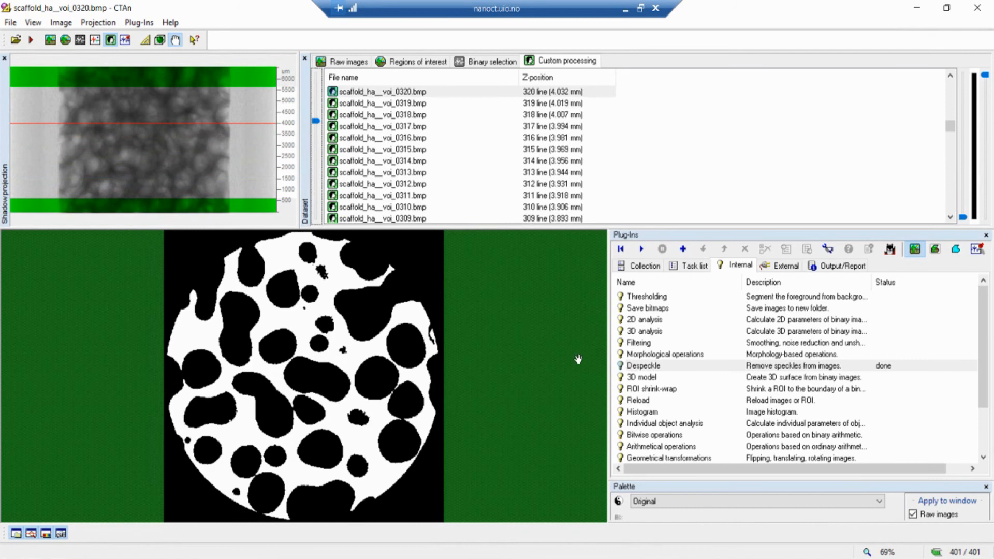
left_click(683, 253)
left_click(684, 266)
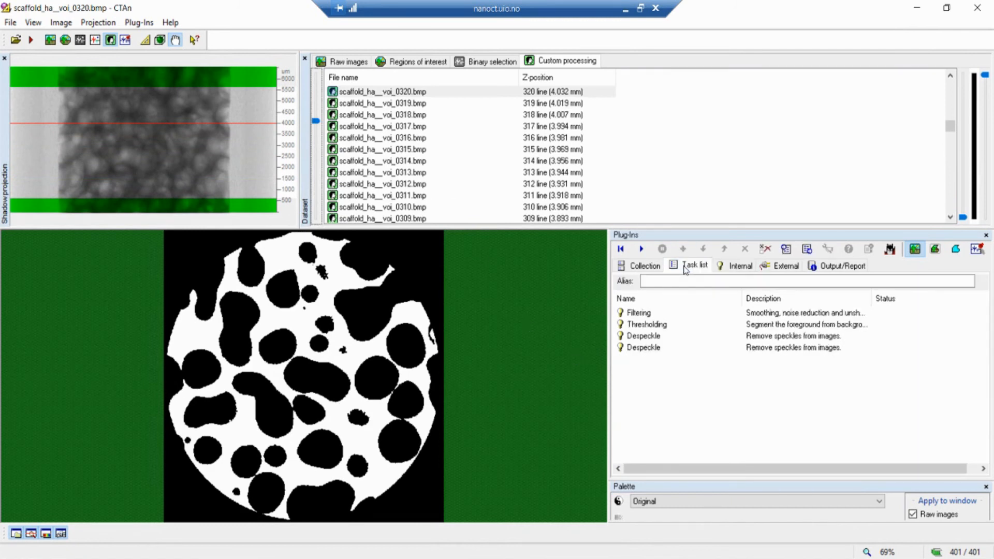
double_click(660, 348)
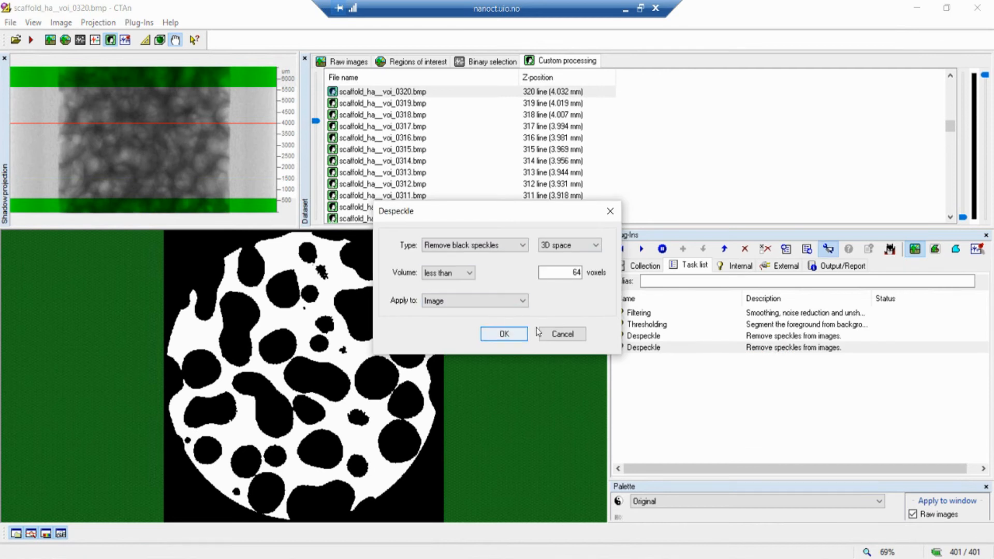
left_click(539, 333)
left_click(738, 265)
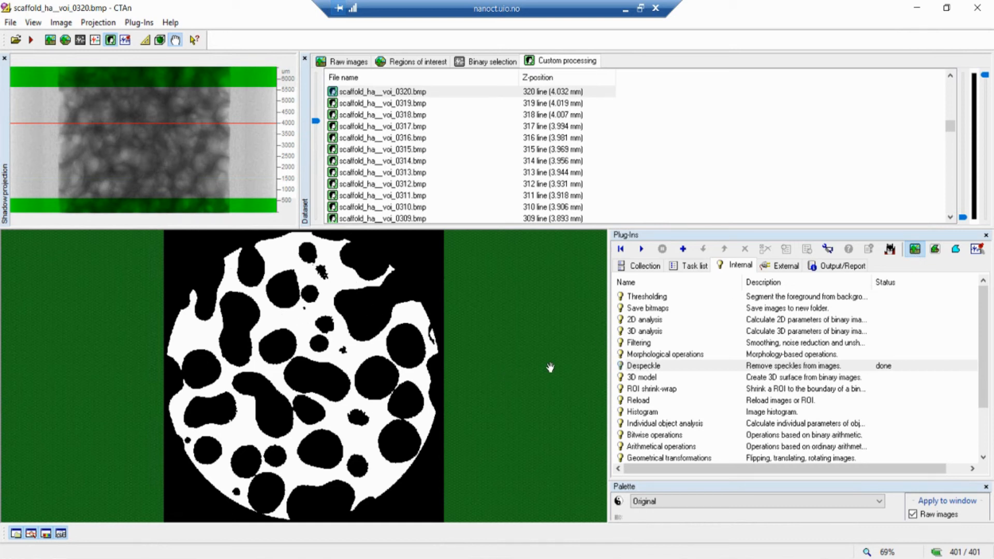
Compare the binary image of slice scaffold_ha__voi_0320 with its ROI mask and with the original region of interest
left_click(654, 299)
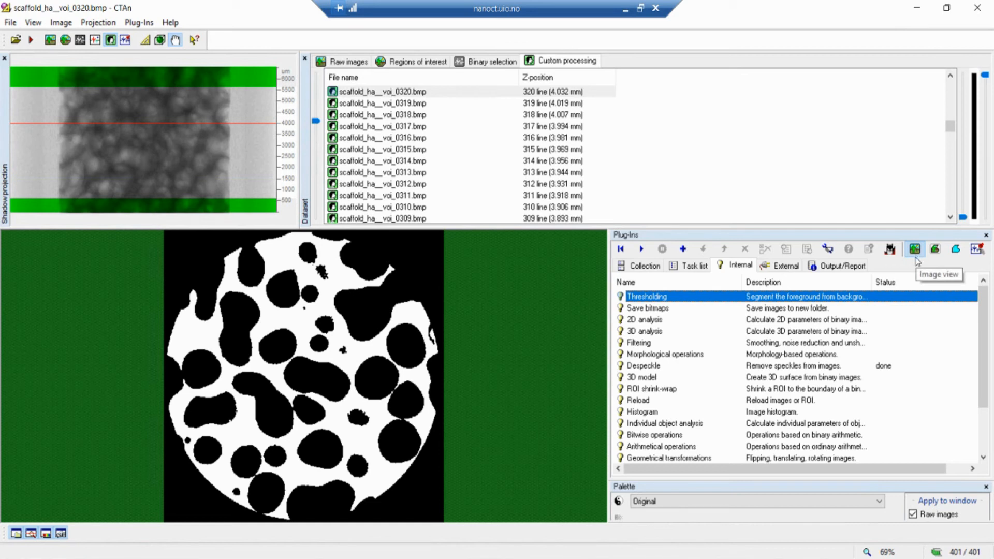
left_click(956, 253)
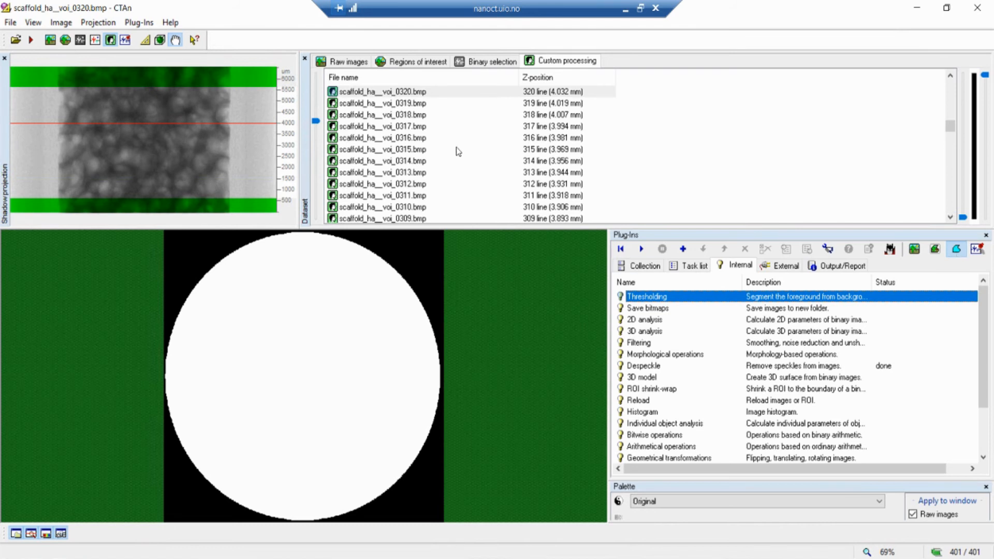
left_click(413, 61)
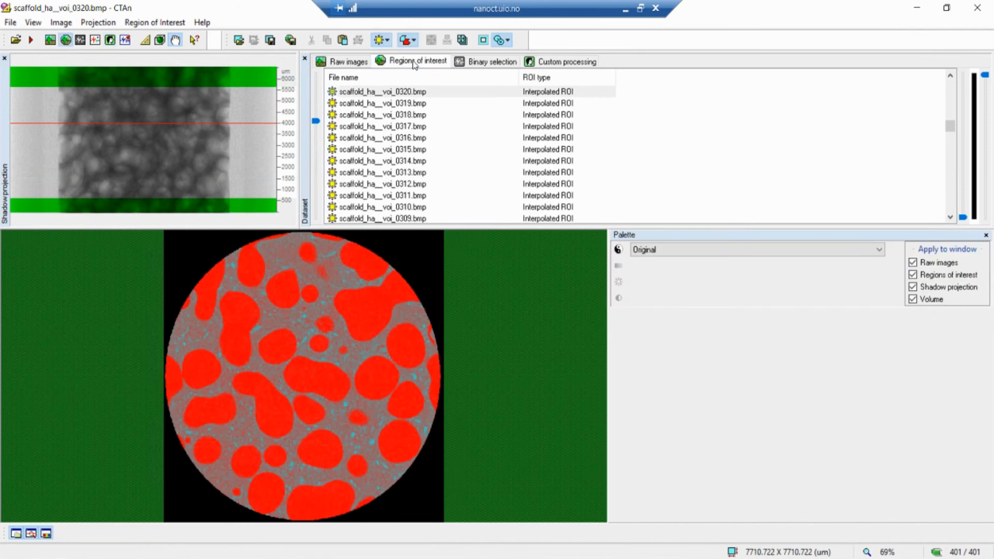
left_click(556, 63)
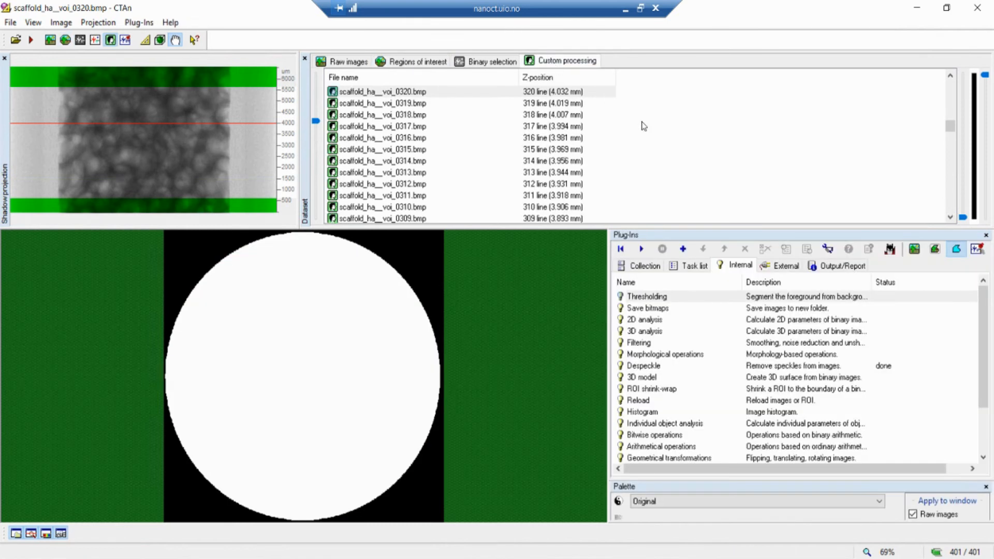
left_click(956, 250)
left_click(934, 253)
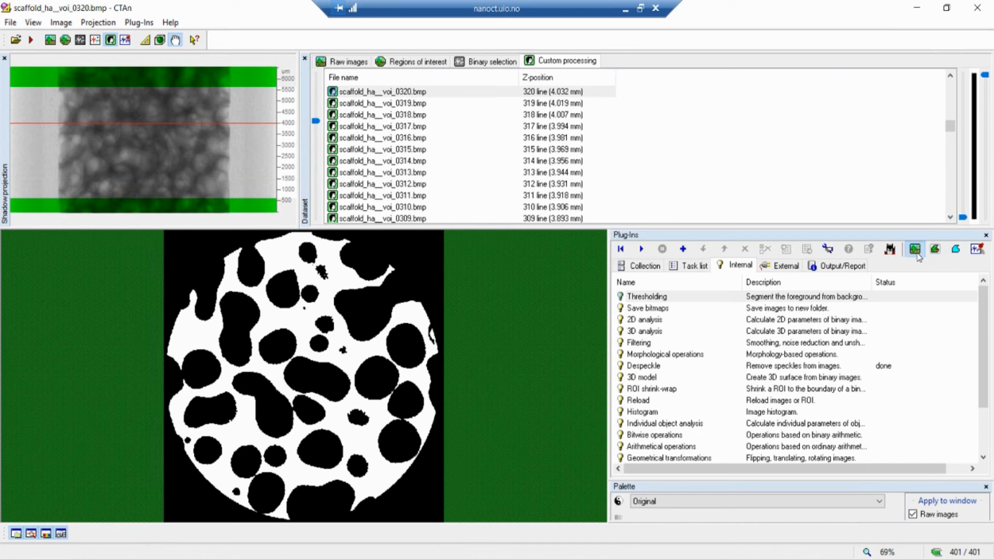
left_click(956, 250)
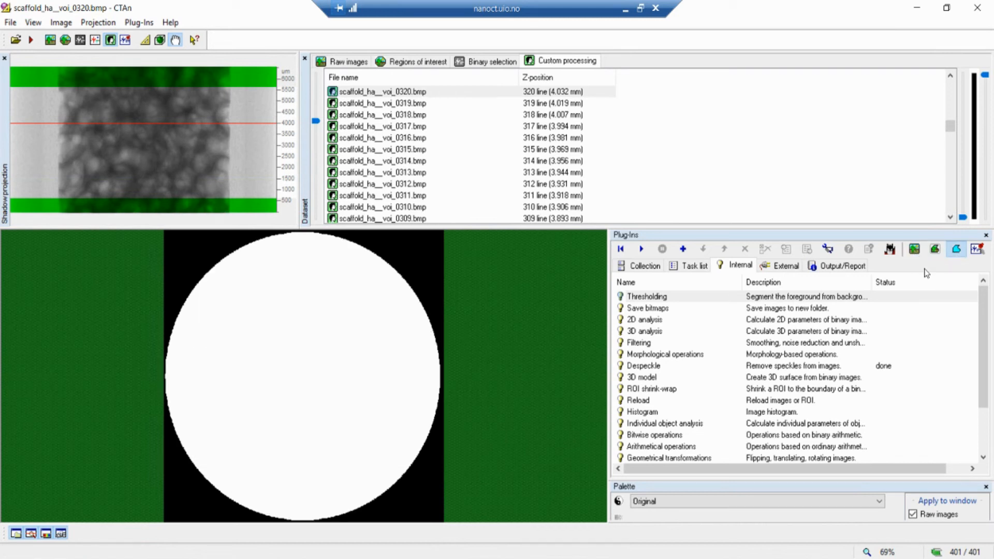
left_click(915, 249)
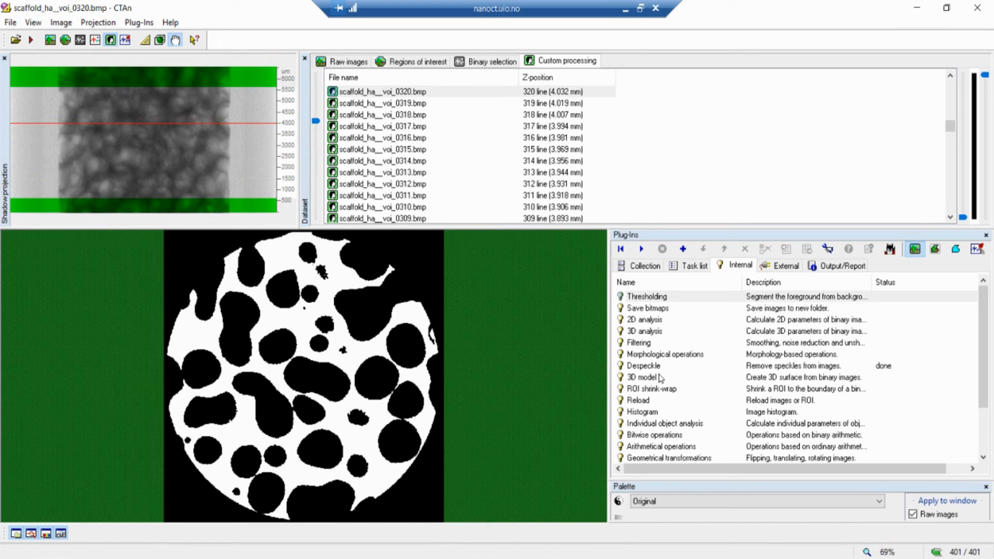
Configure 3D analysis to include Additional values alongside the basic values, with results saved as a text table
left_click(653, 333)
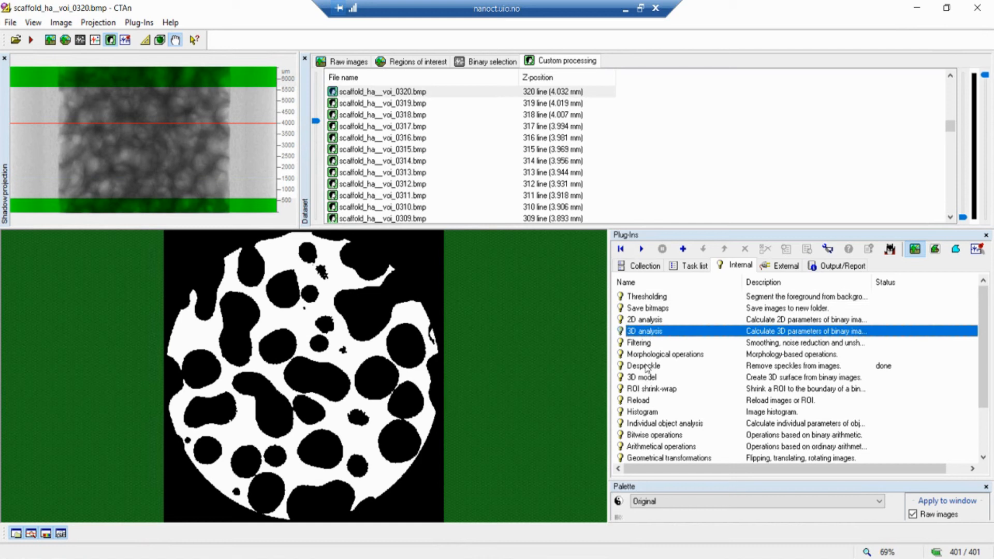
double_click(652, 333)
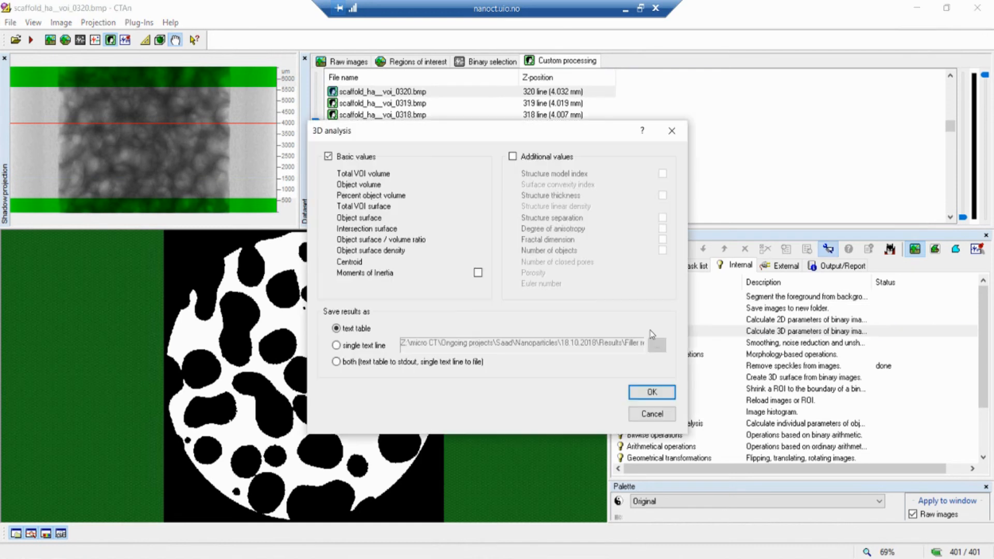
left_click_drag(415, 133, 534, 130)
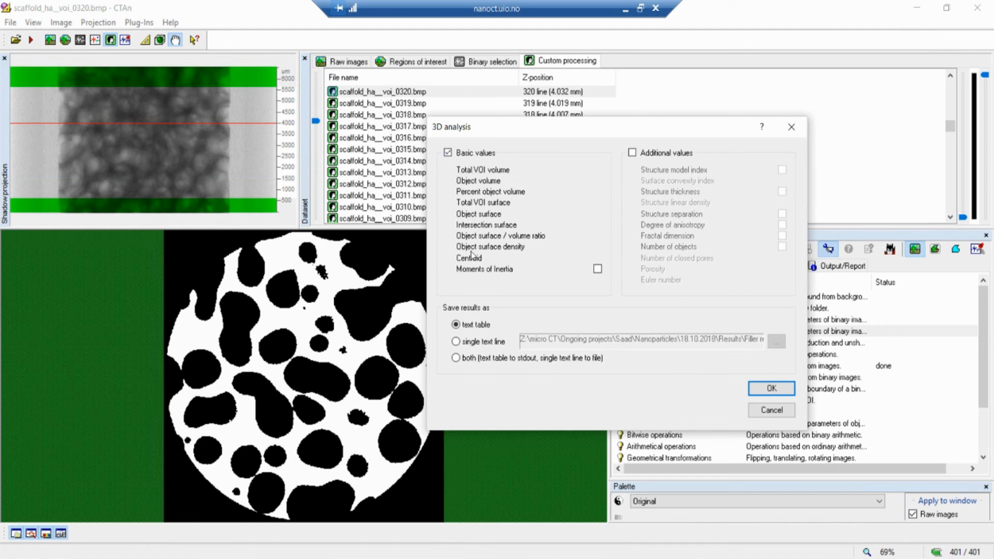
left_click(632, 154)
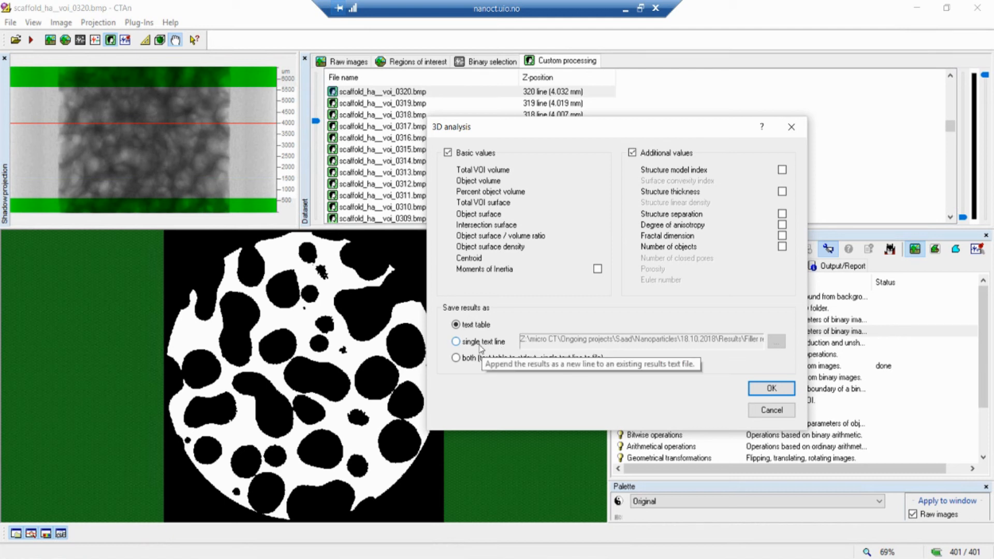
left_click(479, 344)
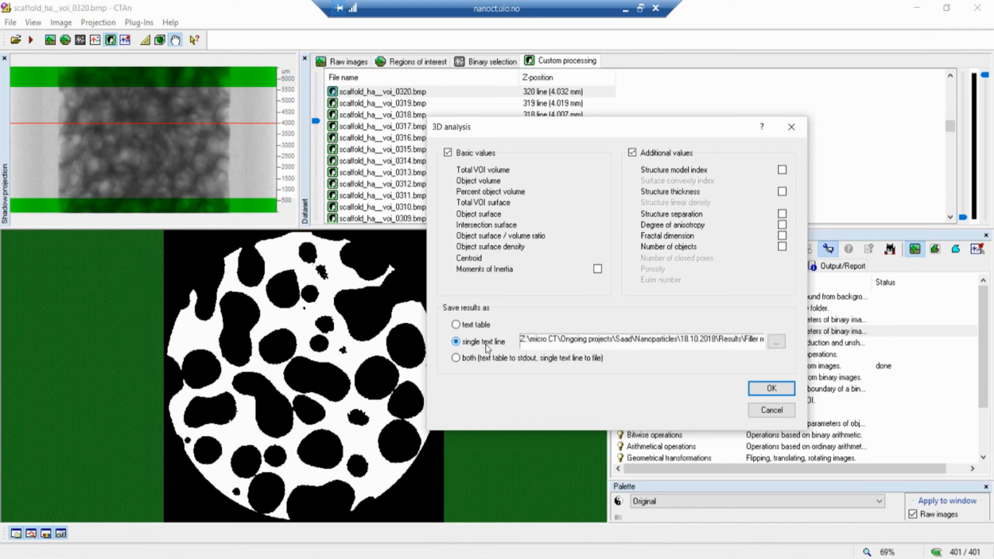
left_click(747, 343)
key("shift+End")
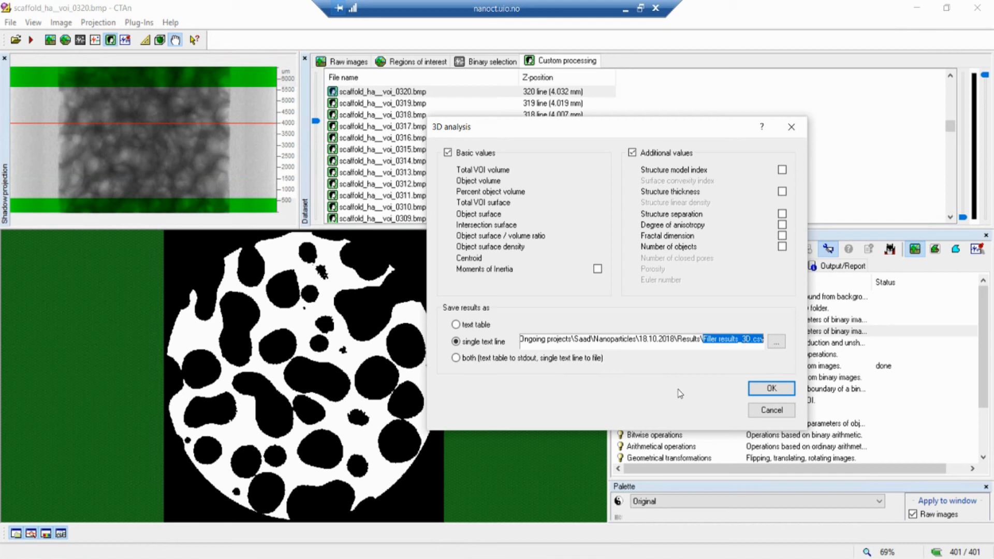
left_click(467, 326)
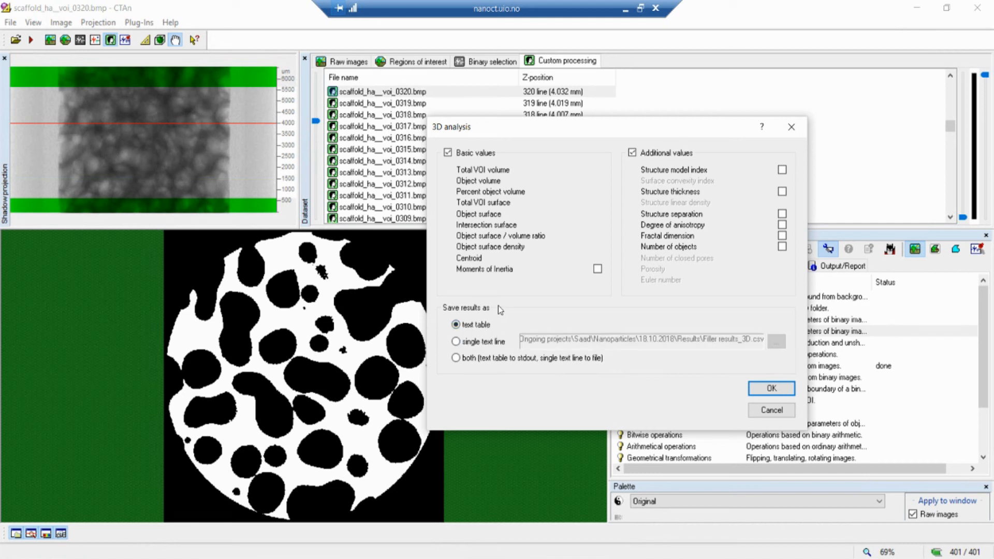
left_click(772, 388)
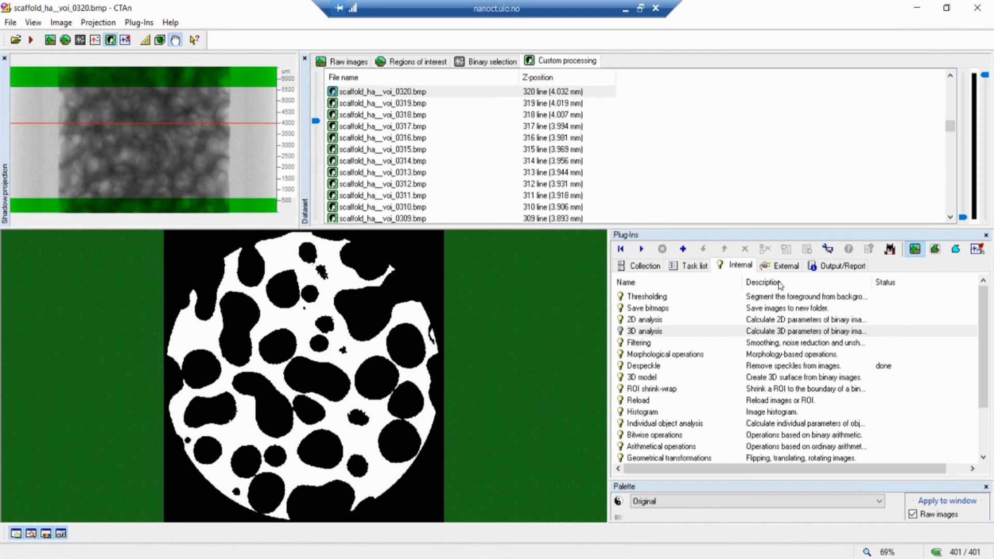
Check the ROI mask against the binary image, then include structure thickness and structure separation in the 3D analysis
left_click(956, 249)
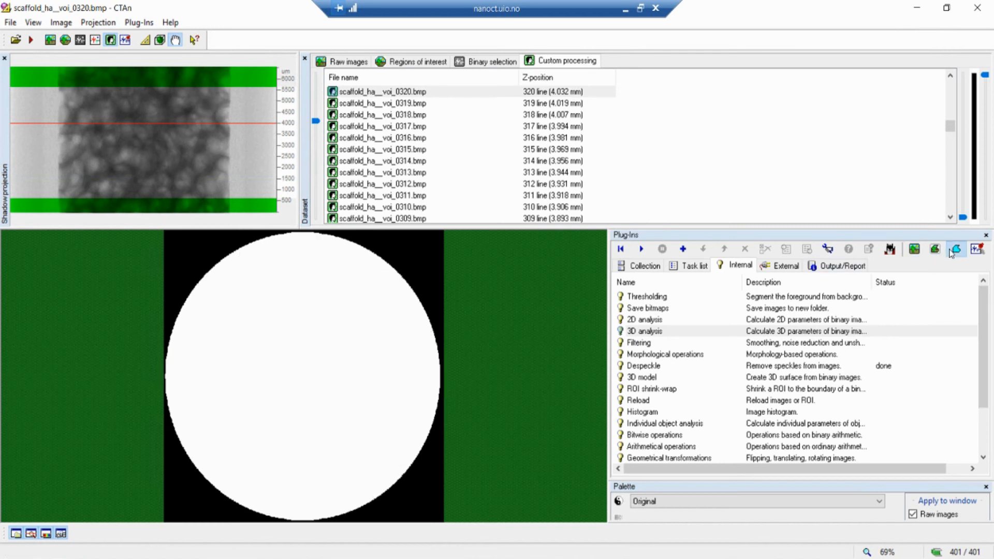
left_click(915, 250)
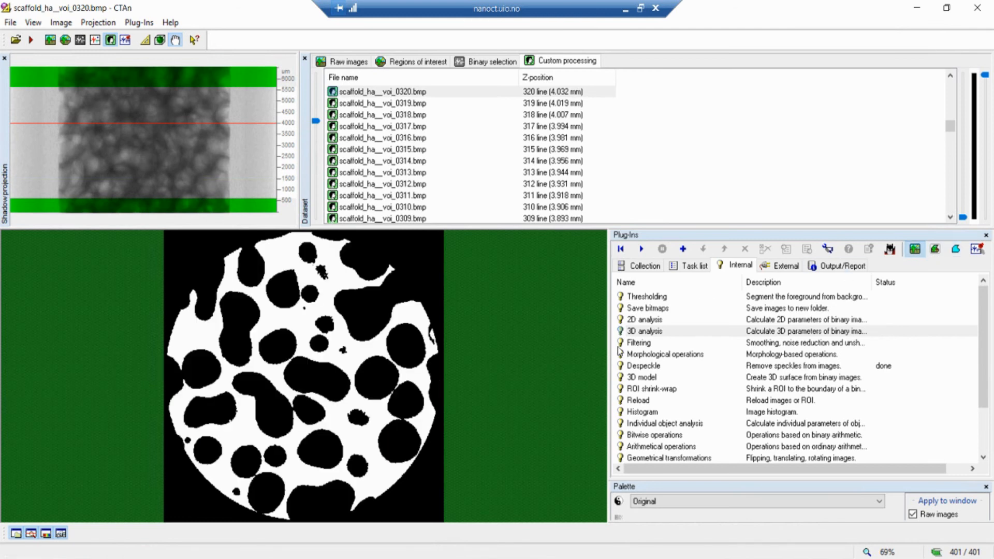
left_click(641, 250)
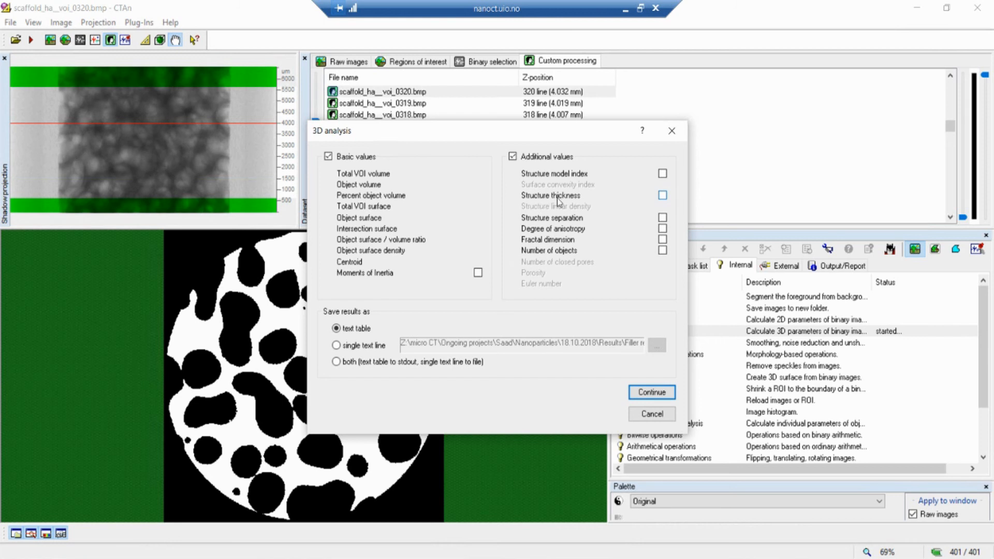
left_click(663, 195)
left_click(663, 217)
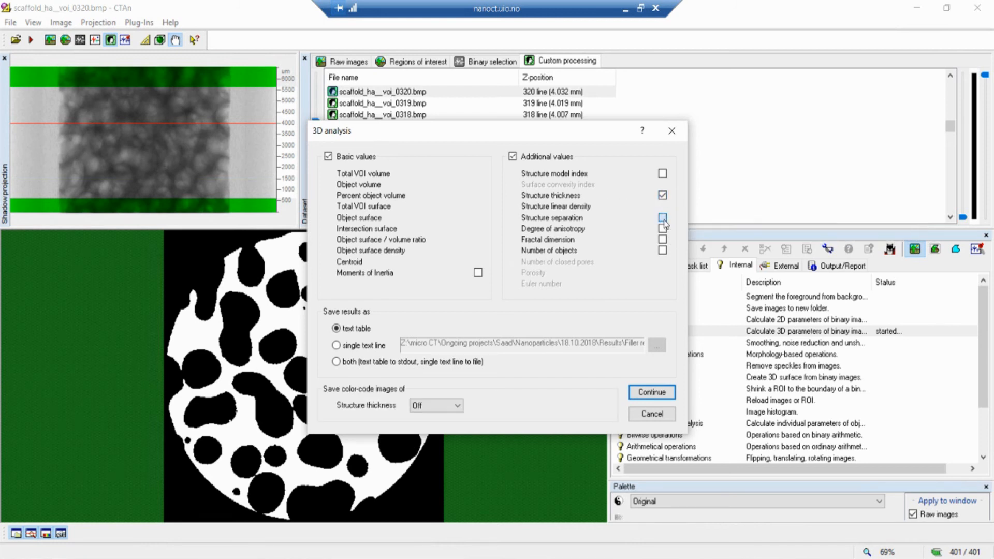
Set the color-coded images of both structure thickness and structure separation to save to a subfolder
left_click(458, 407)
left_click(459, 407)
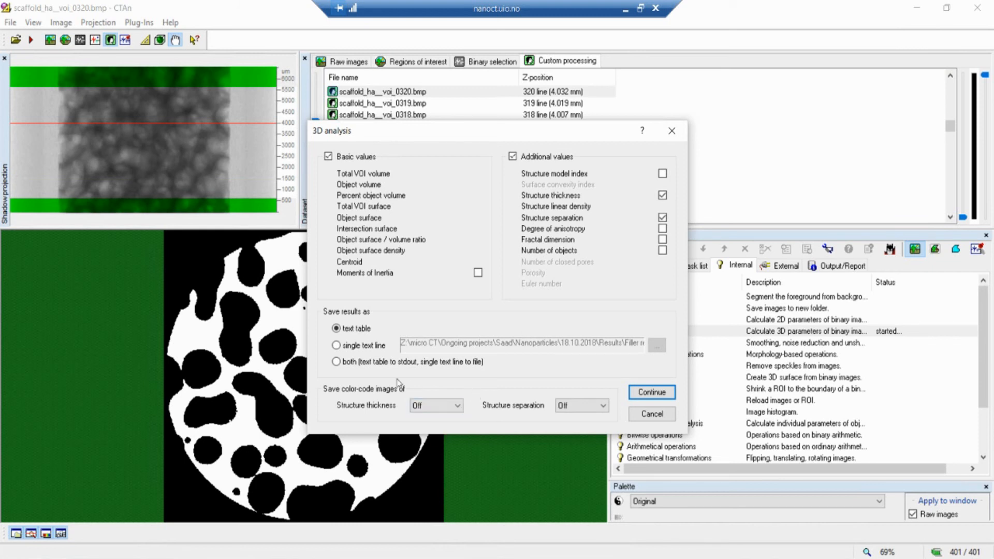
left_click(462, 406)
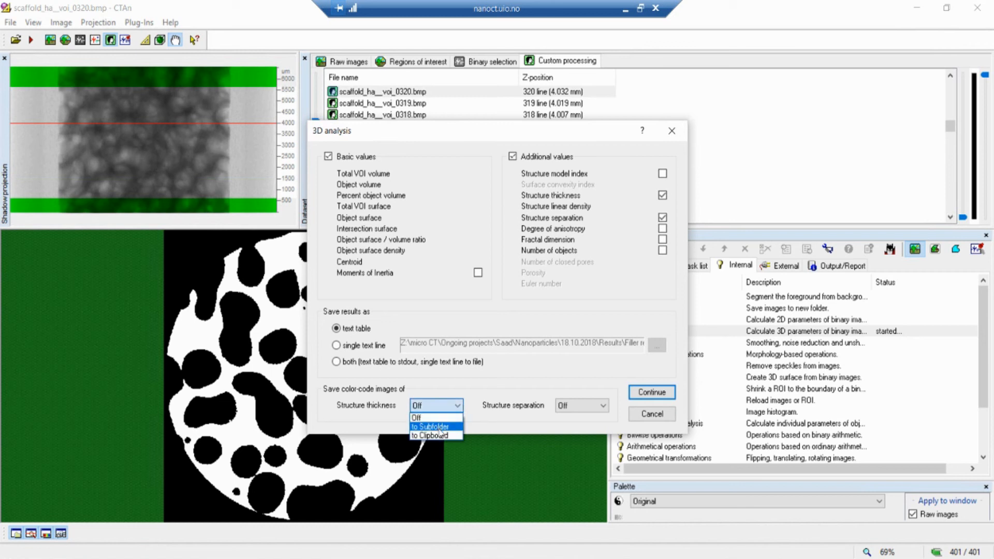
left_click(444, 427)
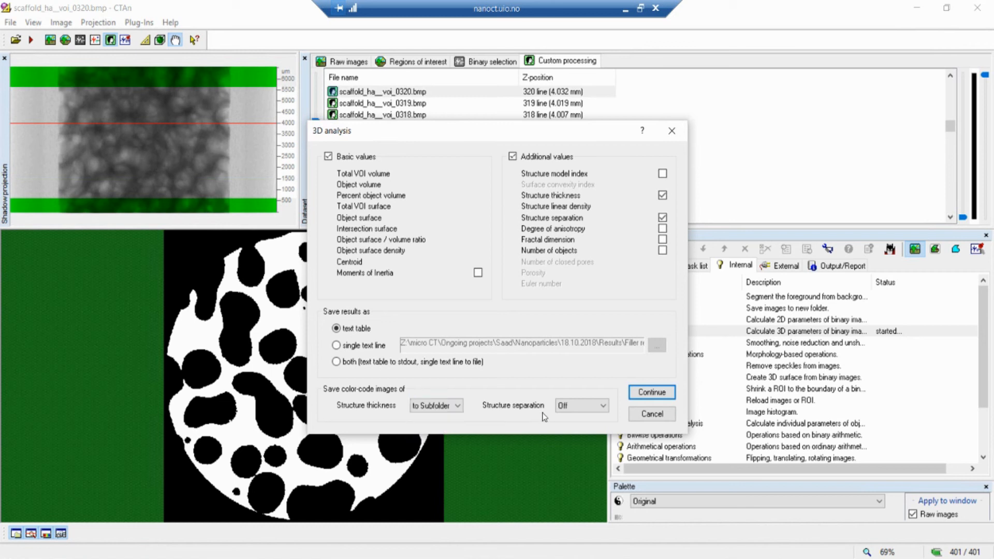
left_click(604, 407)
left_click(576, 427)
Run the 3D analysis with Number of objects left out of the additional values
left_click(662, 251)
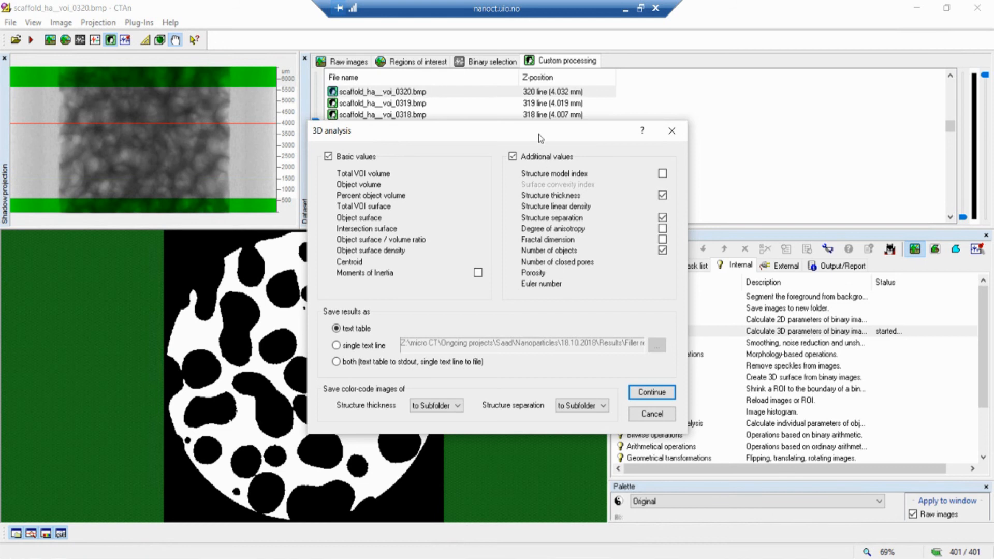
left_click_drag(538, 135, 673, 98)
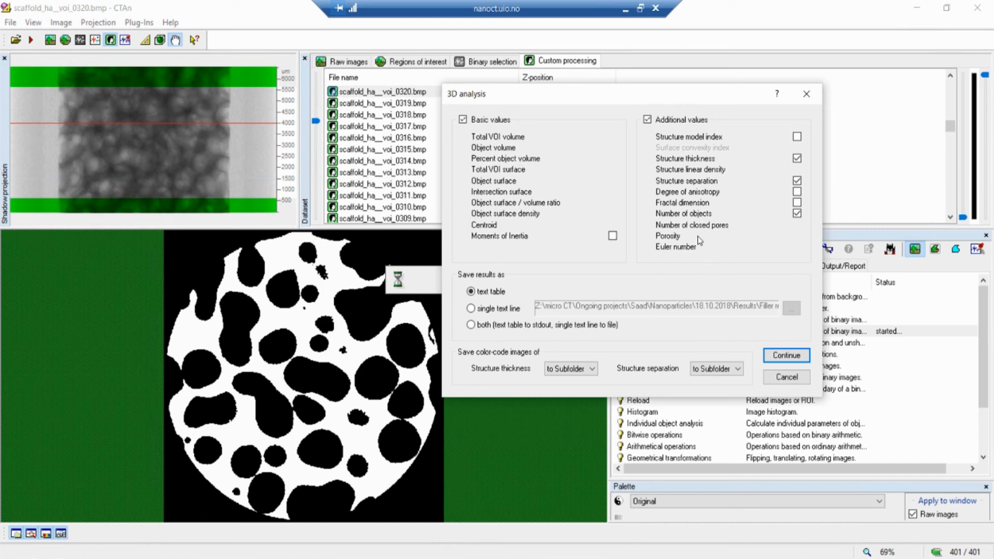
left_click(798, 214)
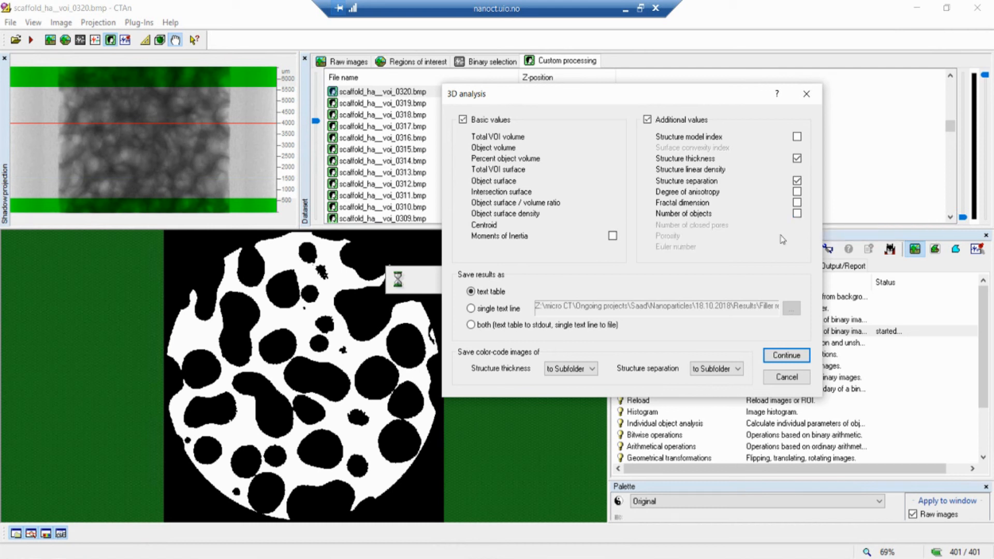
left_click(790, 357)
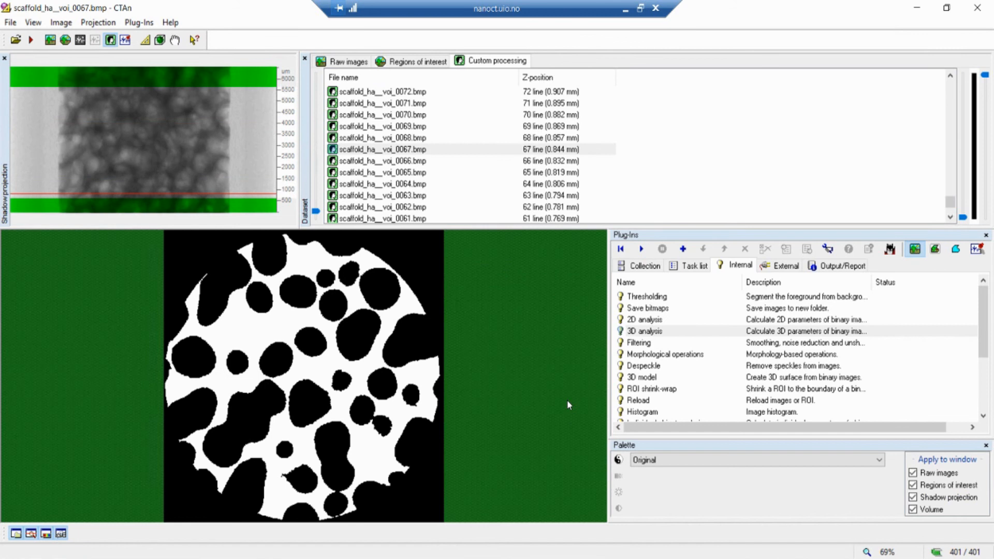
Open the analysis report in Excel and widen column A to fit its full labels
left_click(845, 269)
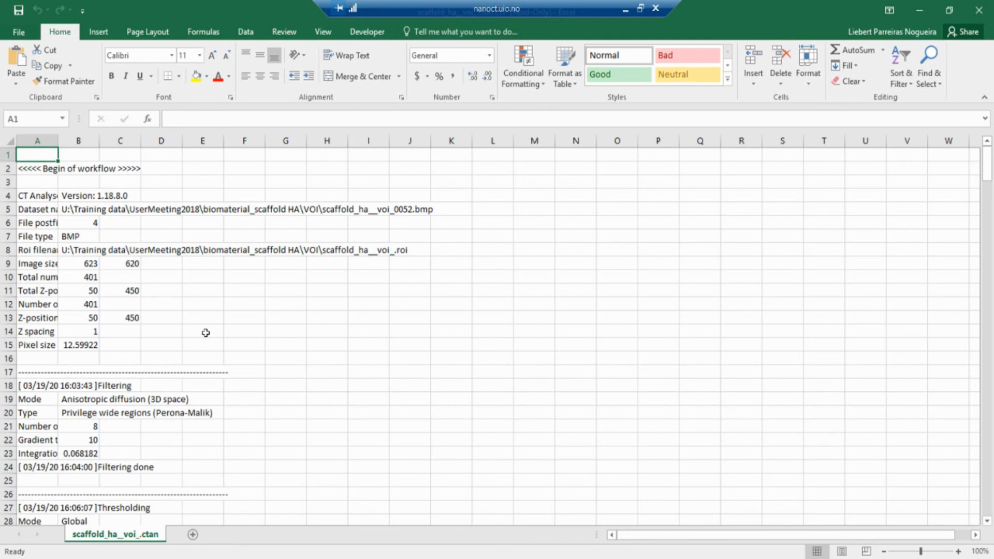
left_click_drag(57, 141, 223, 143)
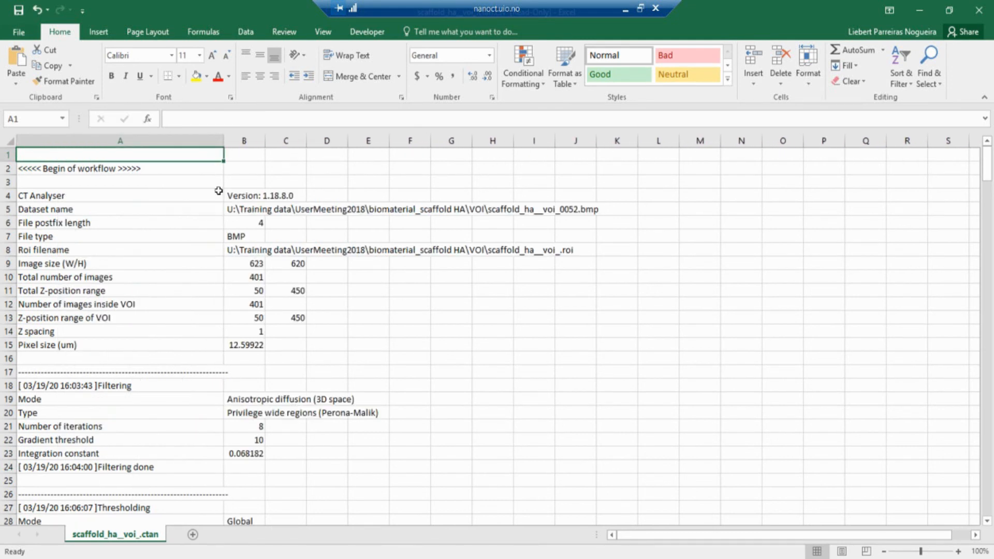
Review the logged filtering, thresholding and despeckle settings in the report, down to the 3D analysis entry
scroll(174, 340, "down", 3)
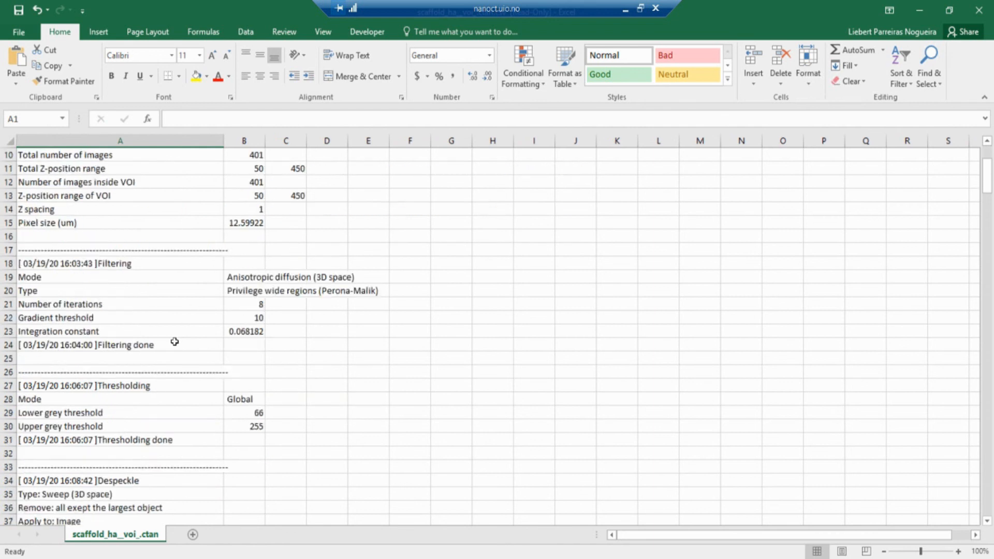
scroll(173, 339, "up", 3)
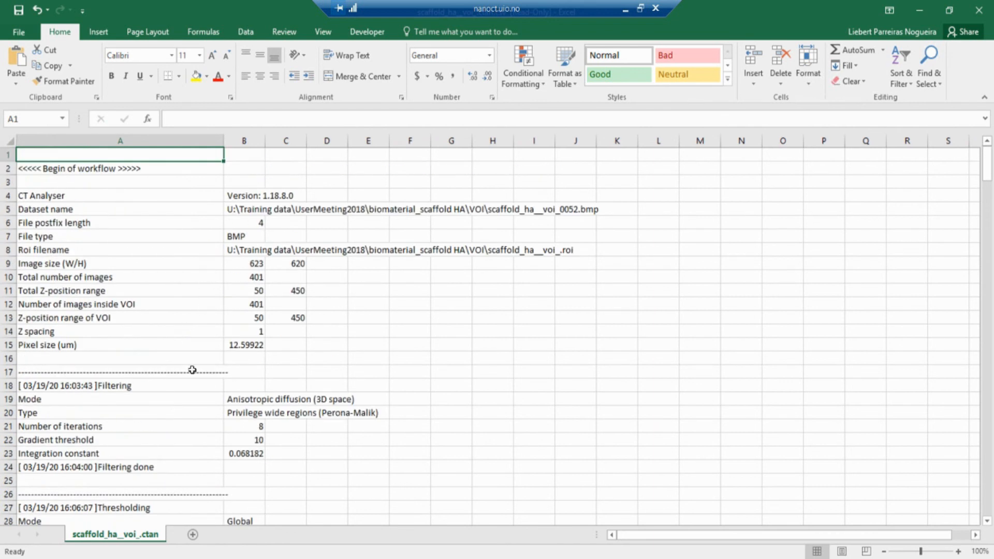
scroll(191, 384, "down", 3)
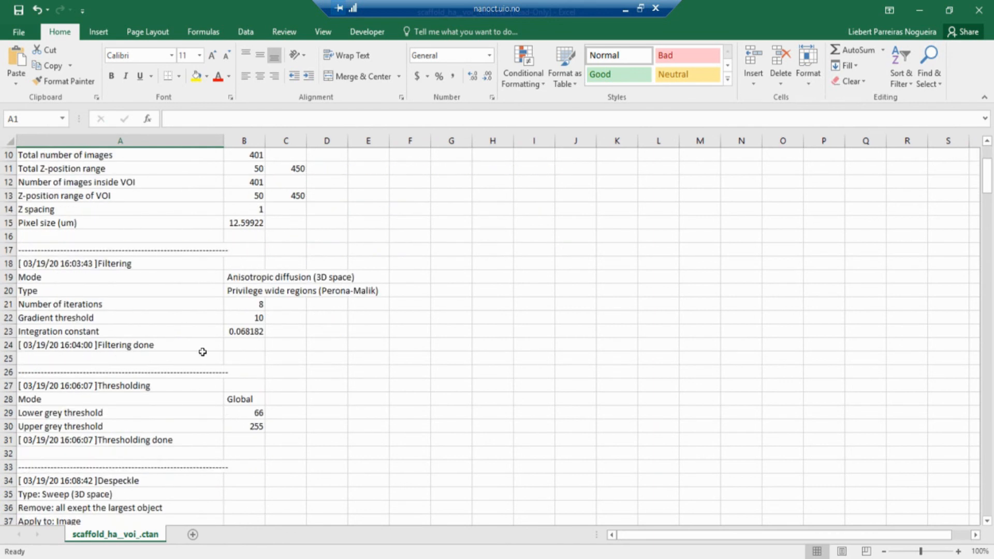
scroll(202, 352, "down", 3)
scroll(203, 352, "down", 5)
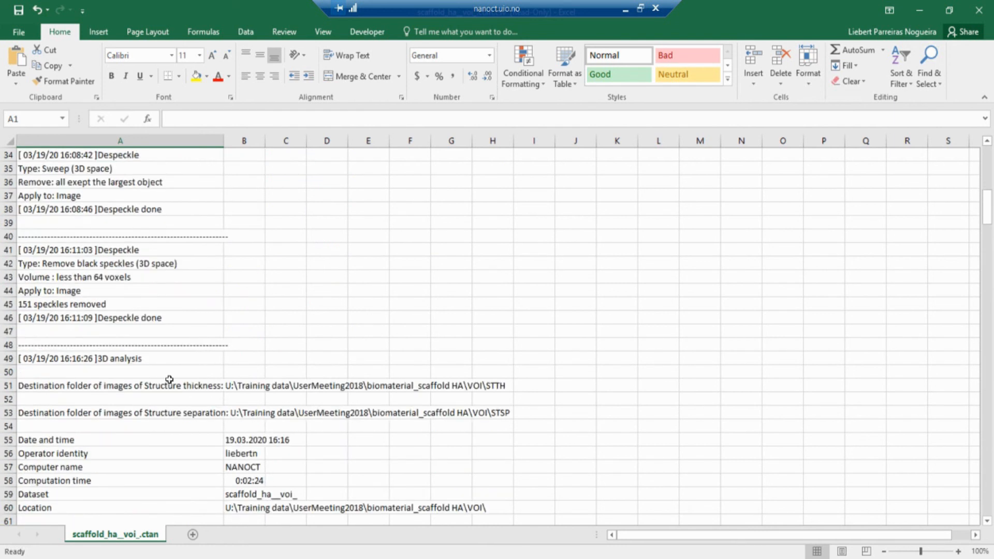
scroll(144, 388, "down", 2)
scroll(143, 387, "down", 1)
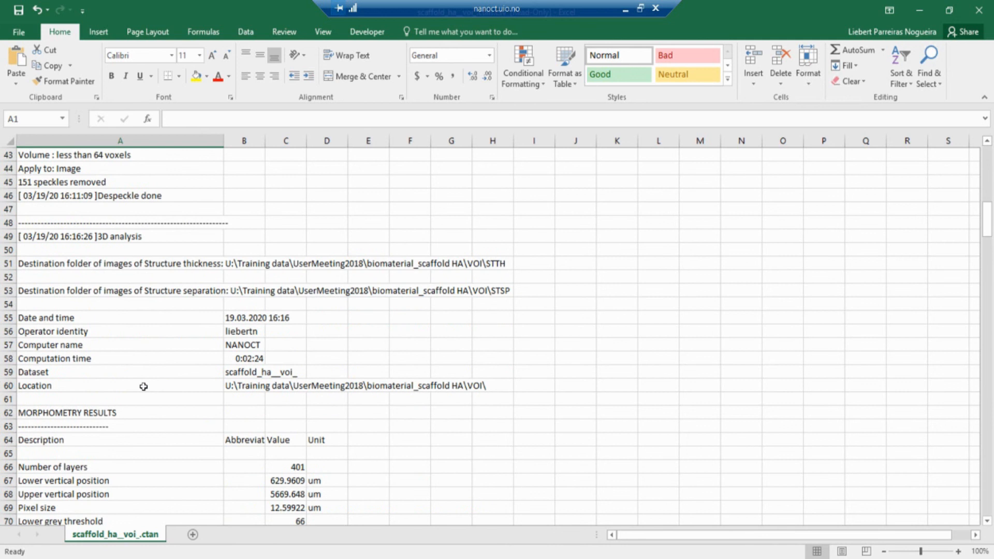
left_click(128, 237)
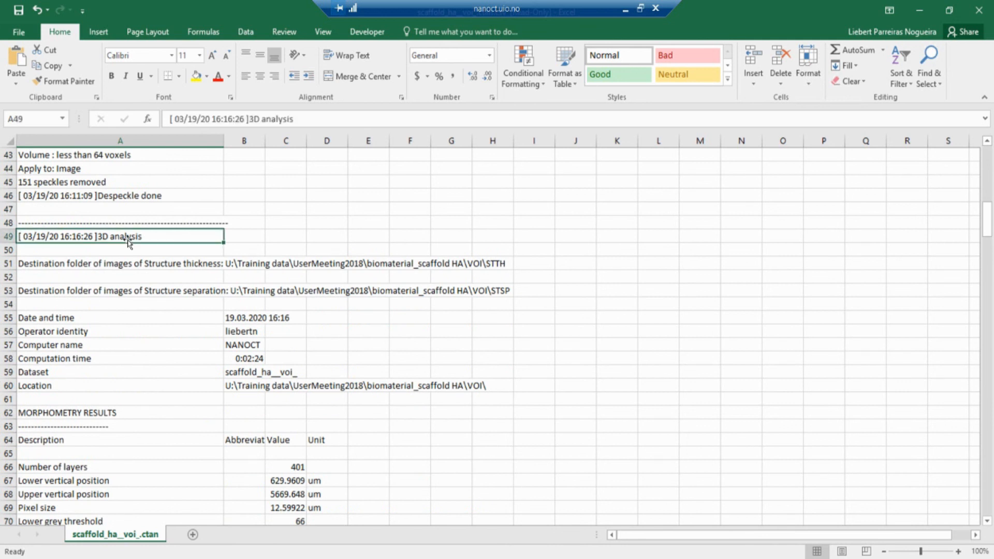
Examine the morphometry results for total VOI volume, object volume and percent object volume
scroll(104, 308, "down", 3)
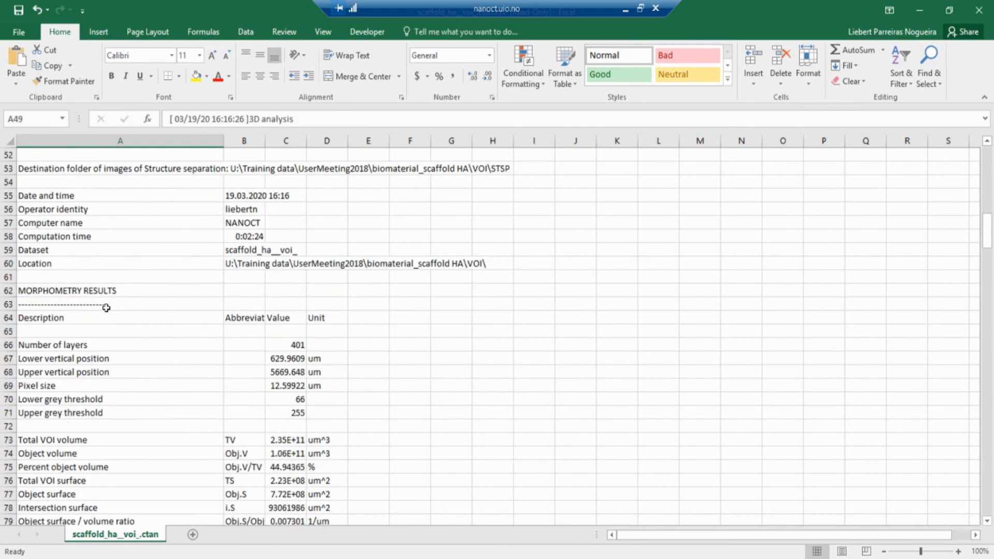
scroll(107, 308, "down", 1)
scroll(101, 316, "down", 1)
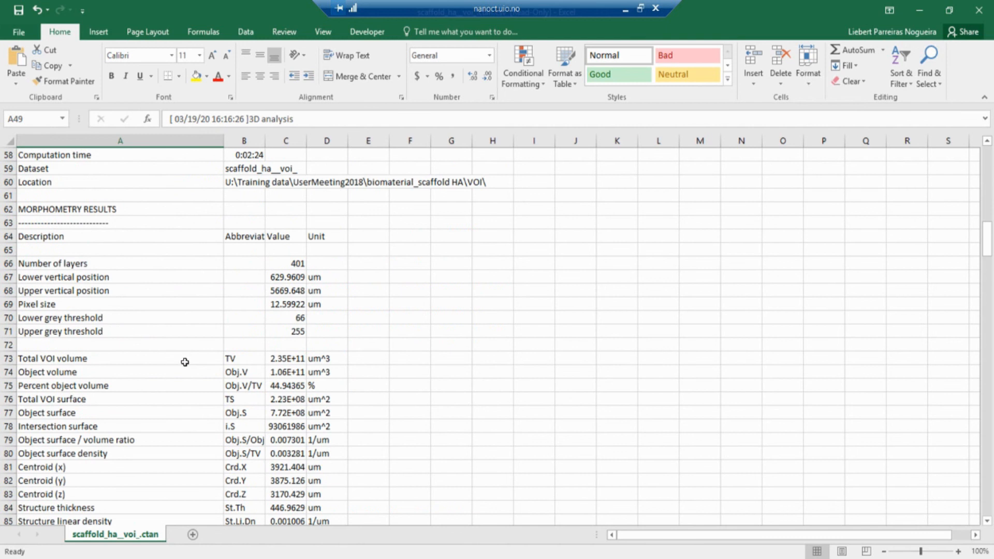
left_click(243, 361)
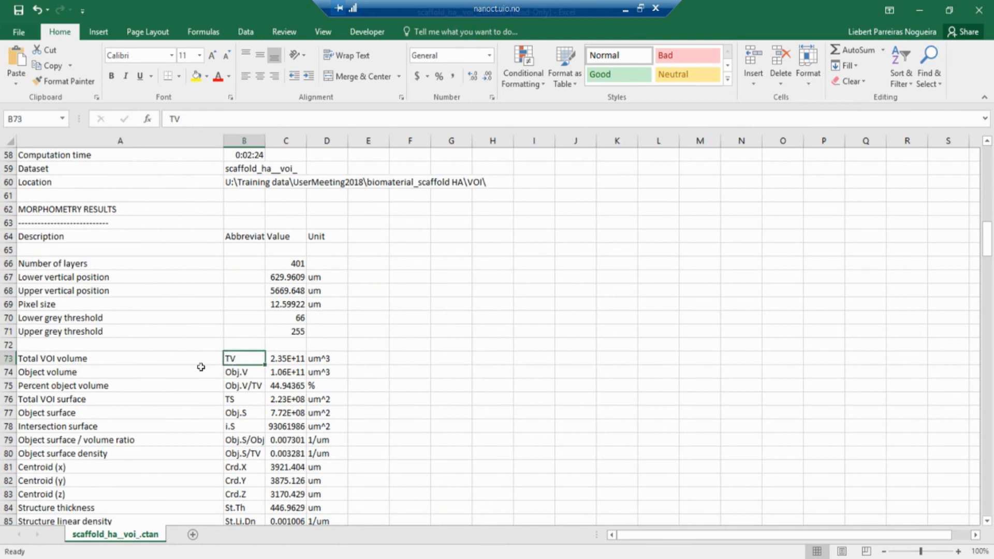
left_click(85, 358)
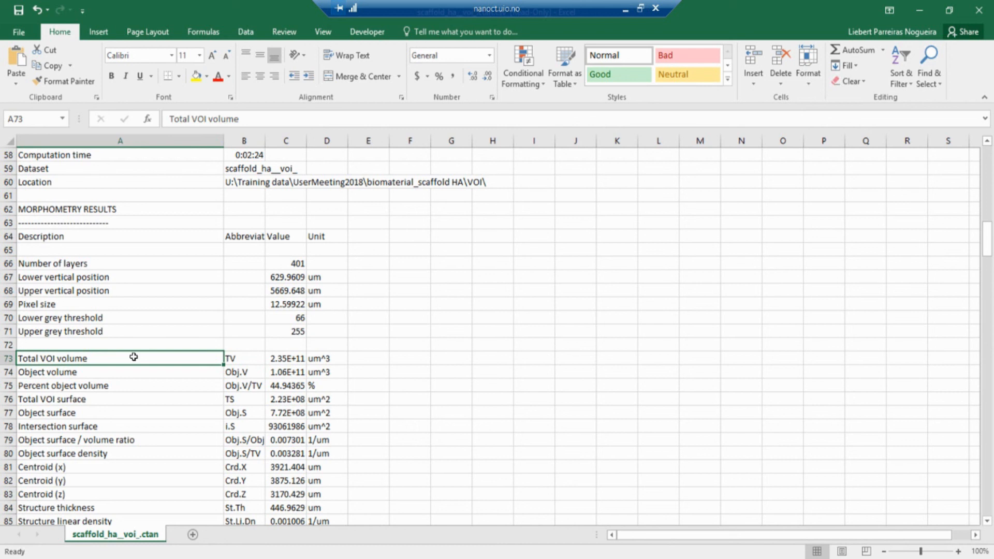
left_click(56, 375)
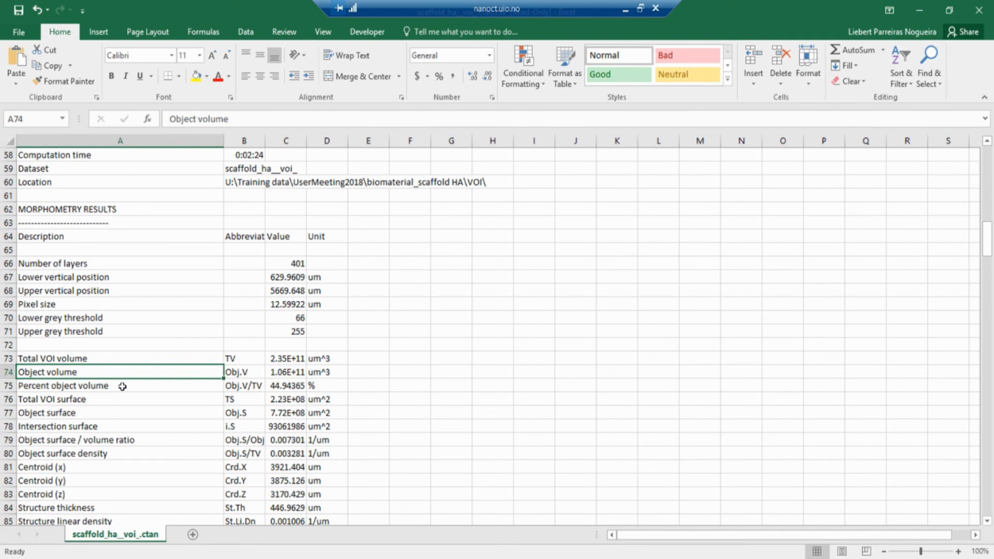
left_click(253, 387)
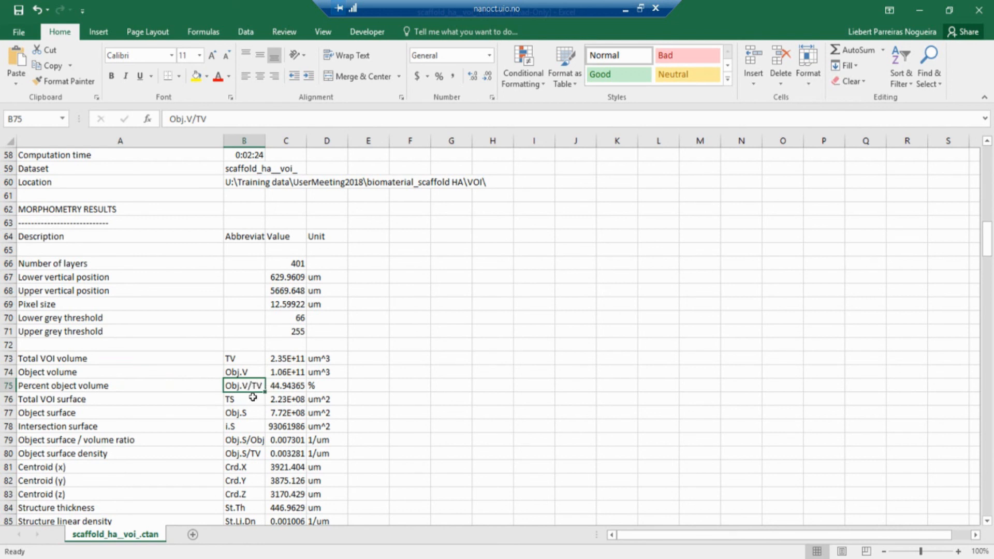
key("Right")
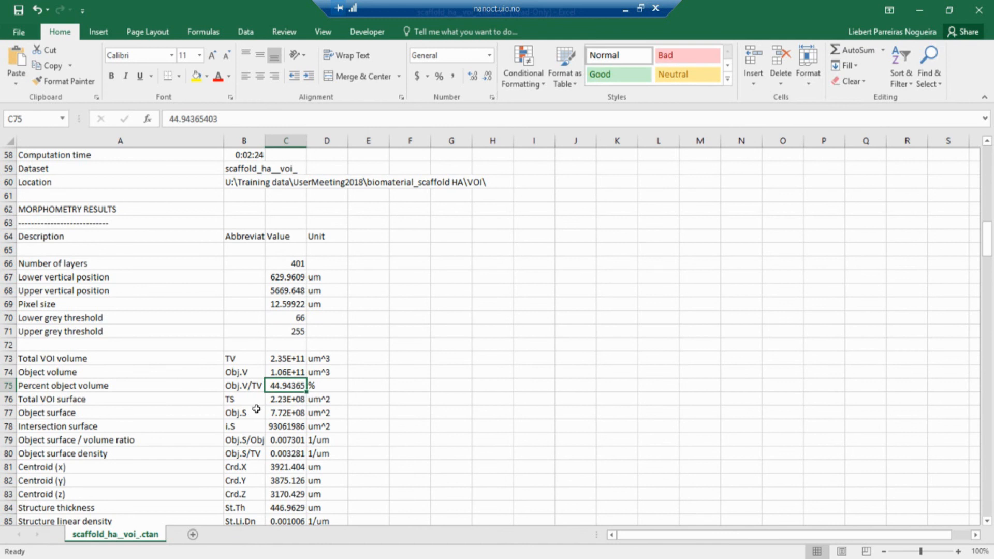
Label cell E75 Porosity and calculate it in F75 as 100 minus the percent object volume in C75
left_click(382, 385)
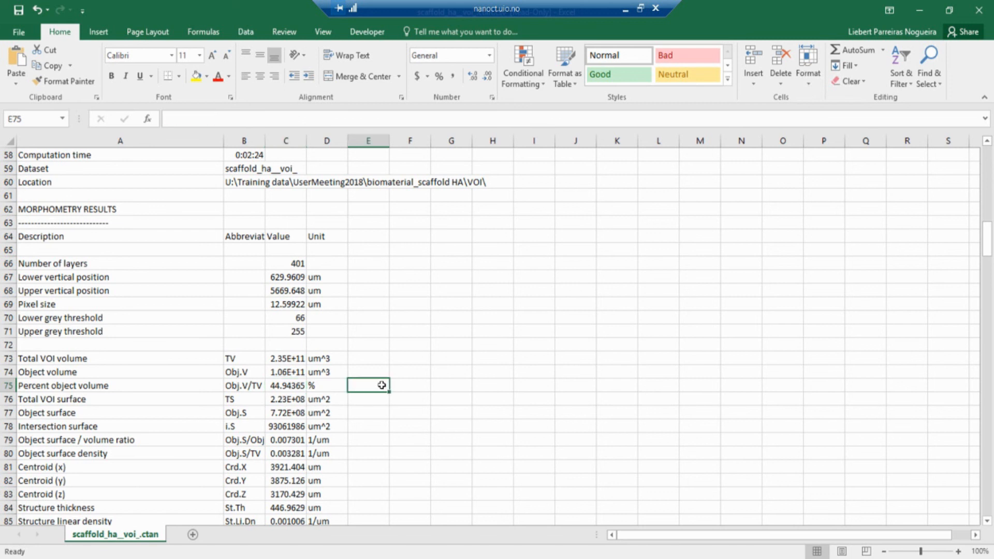
type("Por")
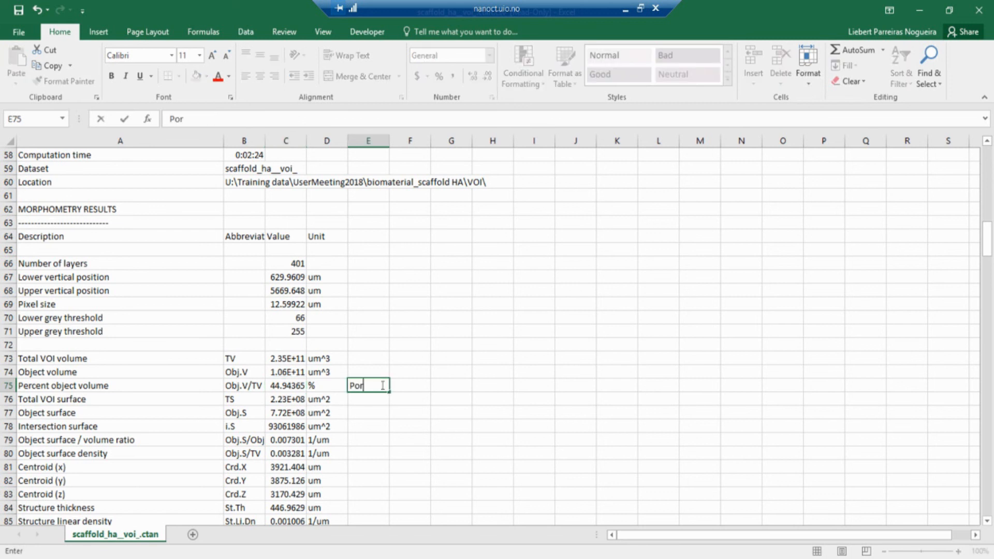
type("osity")
key("Tab")
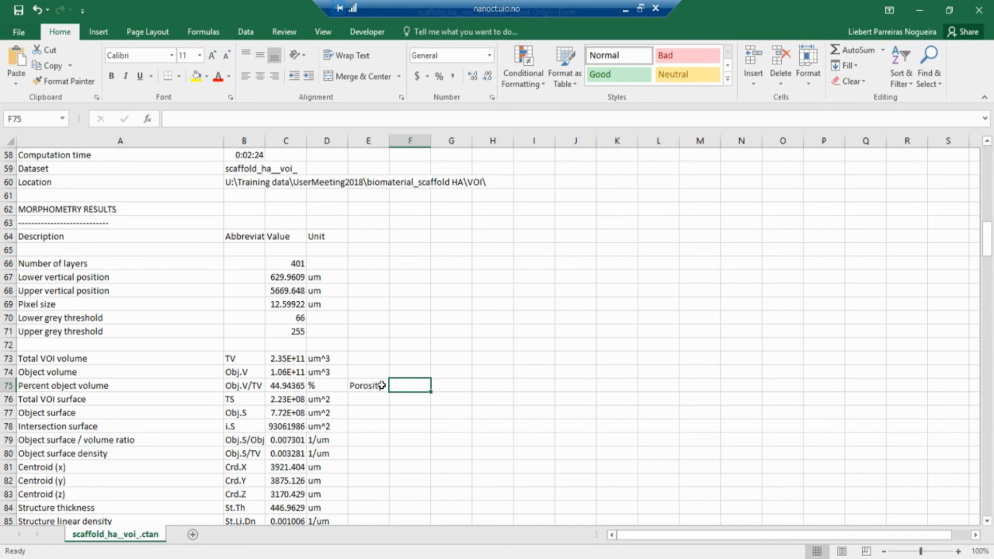
type("=")
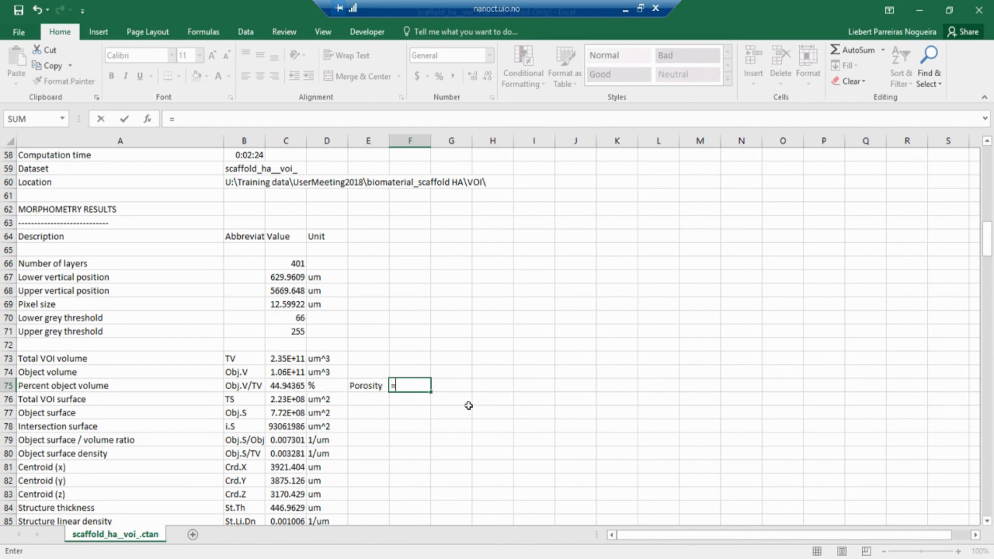
type("100-")
left_click(298, 386)
key("Return")
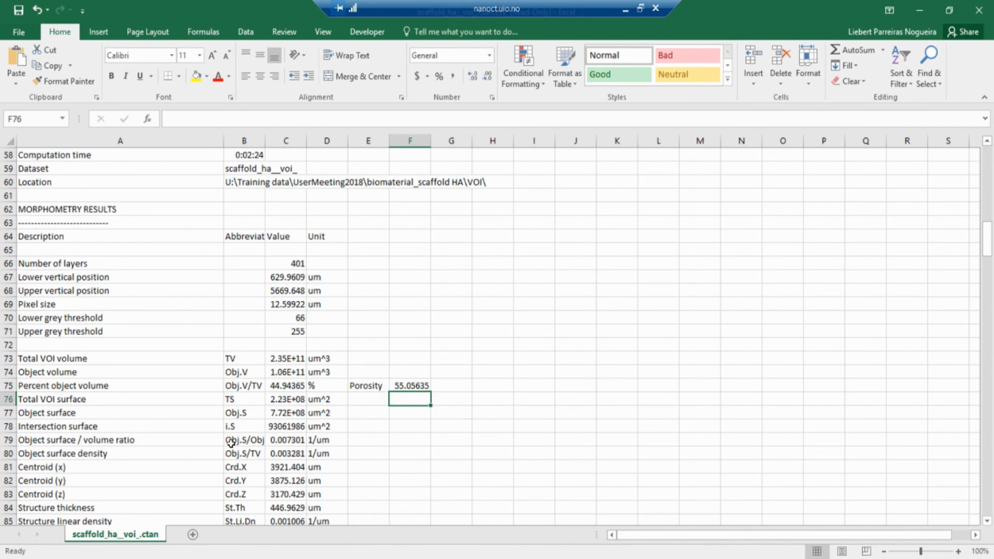
Examine the structure thickness and structure separation values in the morphometry results
scroll(232, 442, "down", 2)
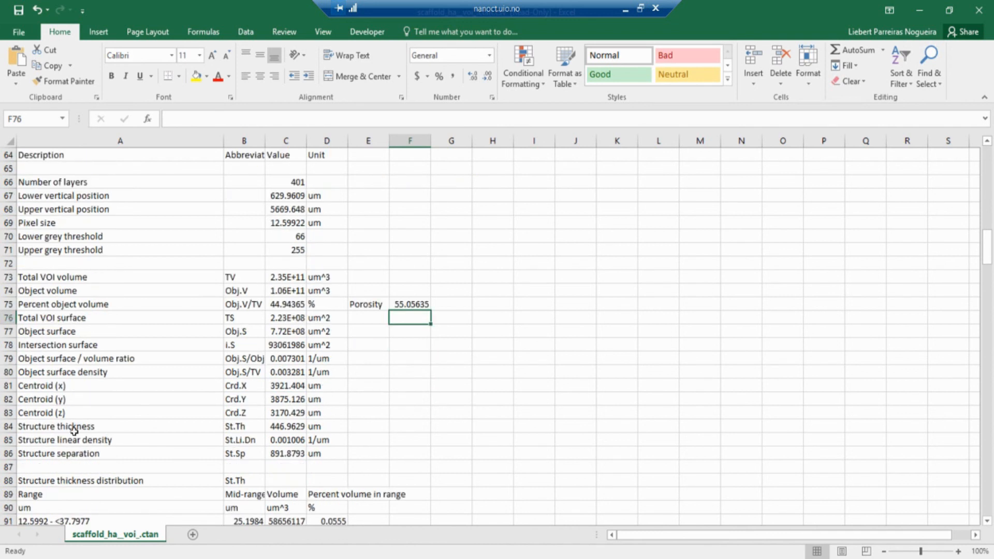
left_click(74, 428)
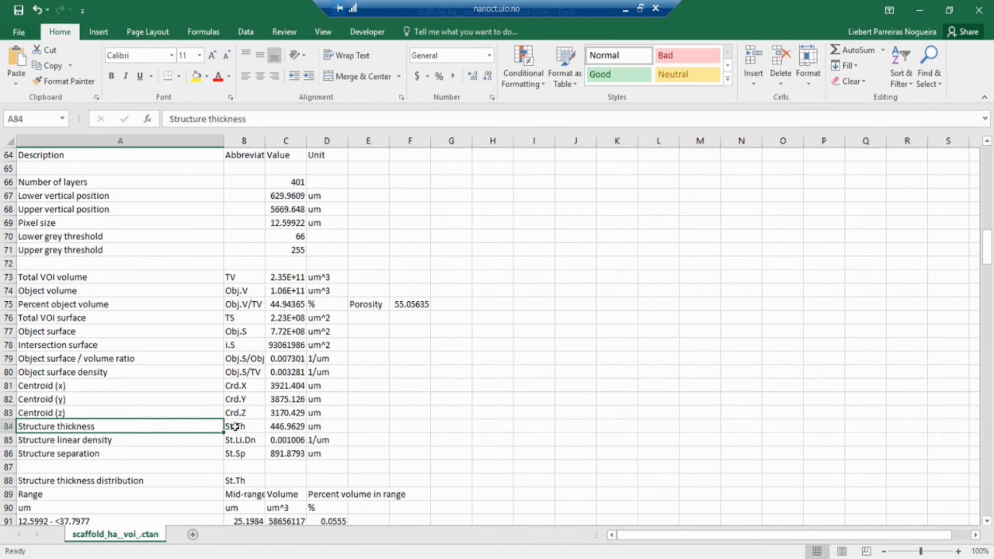
left_click(282, 426)
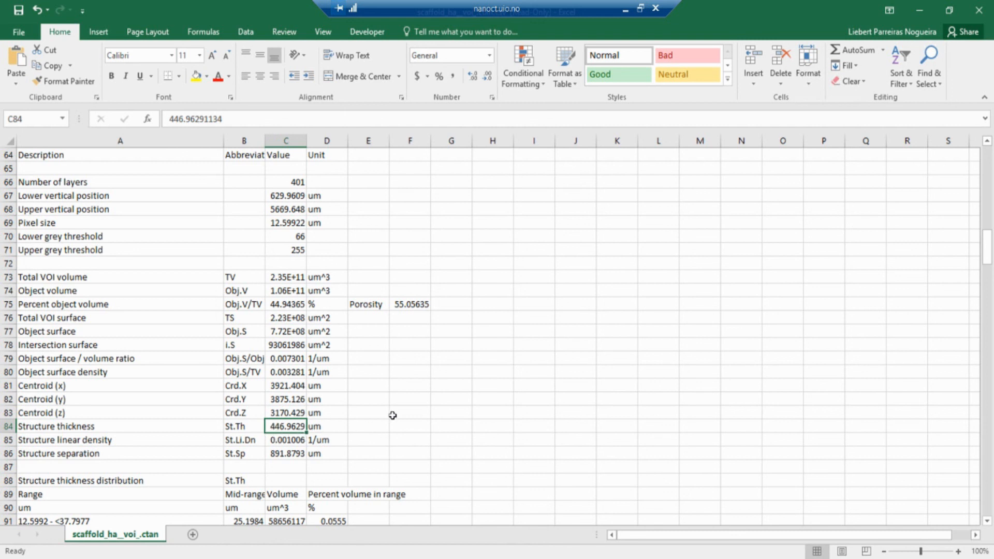
scroll(346, 431, "down", 1)
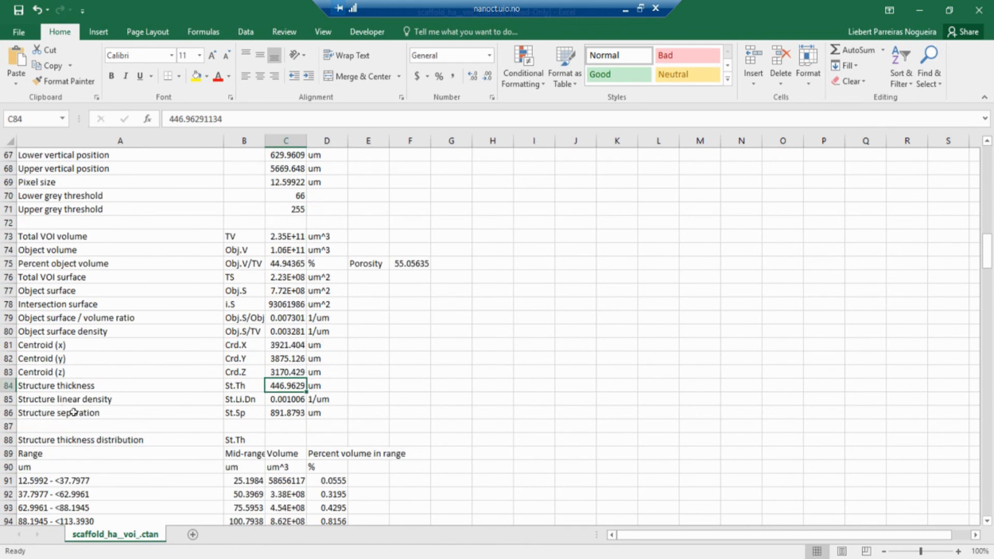
left_click(285, 413)
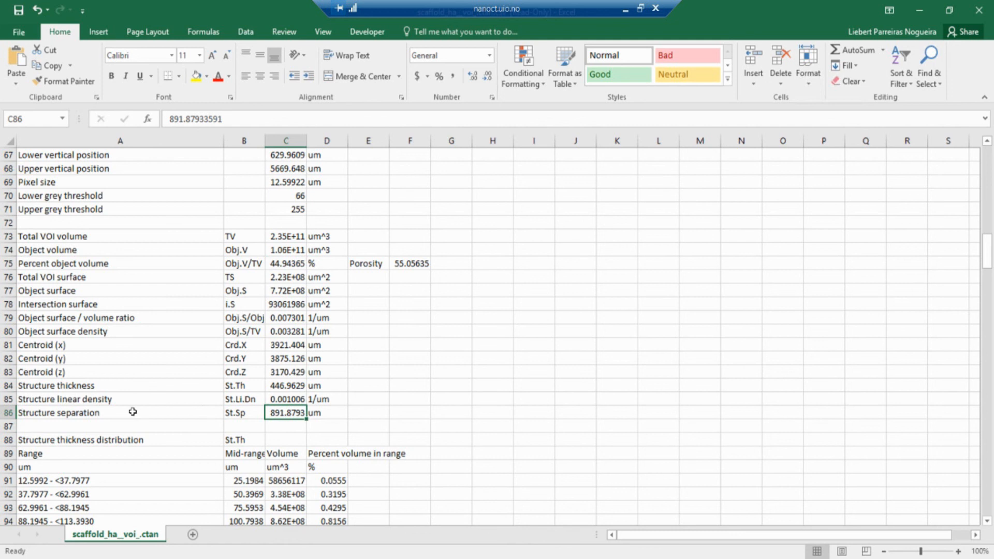
left_click(366, 414)
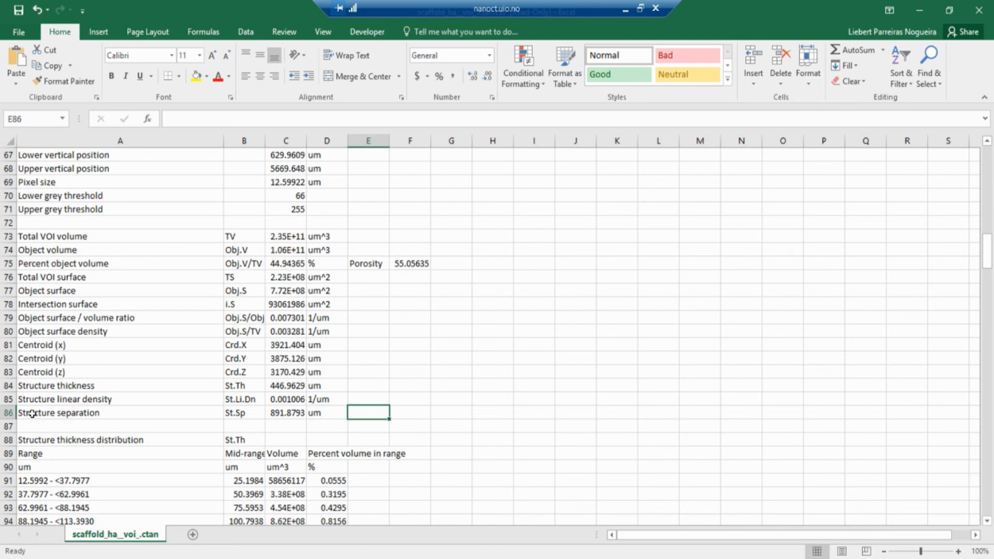
left_click(66, 413)
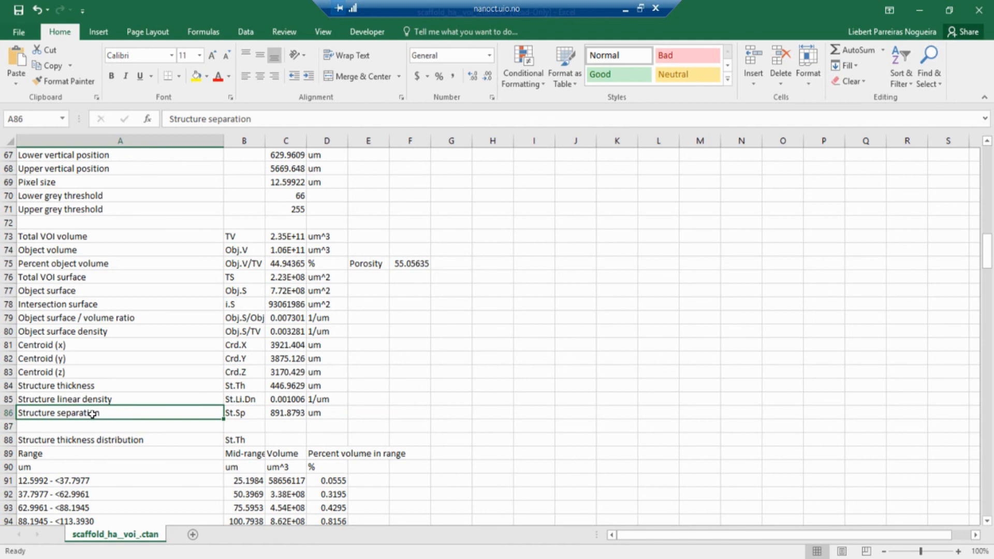
Label cell E86 Pore diameter, beside the structure separation result
left_click(365, 417)
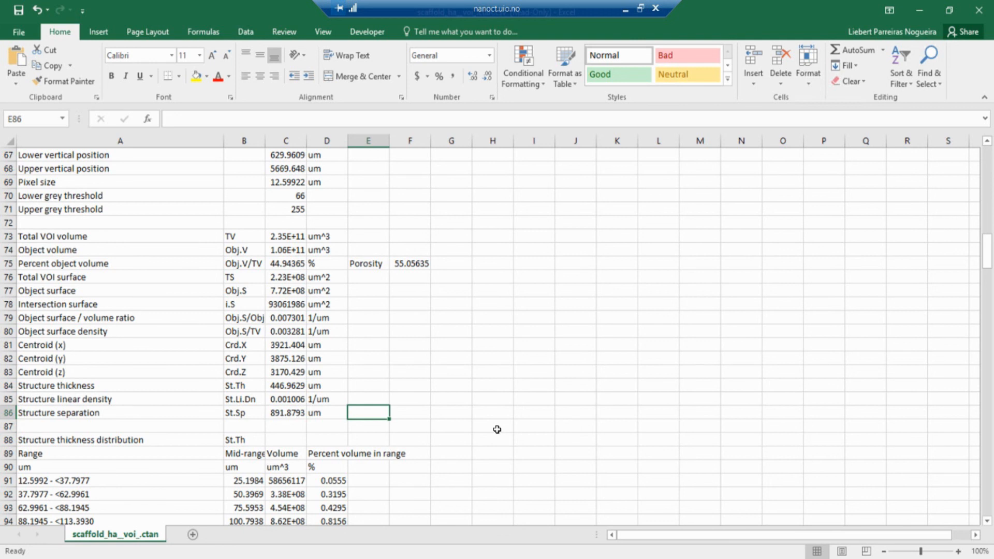
type("Pore si")
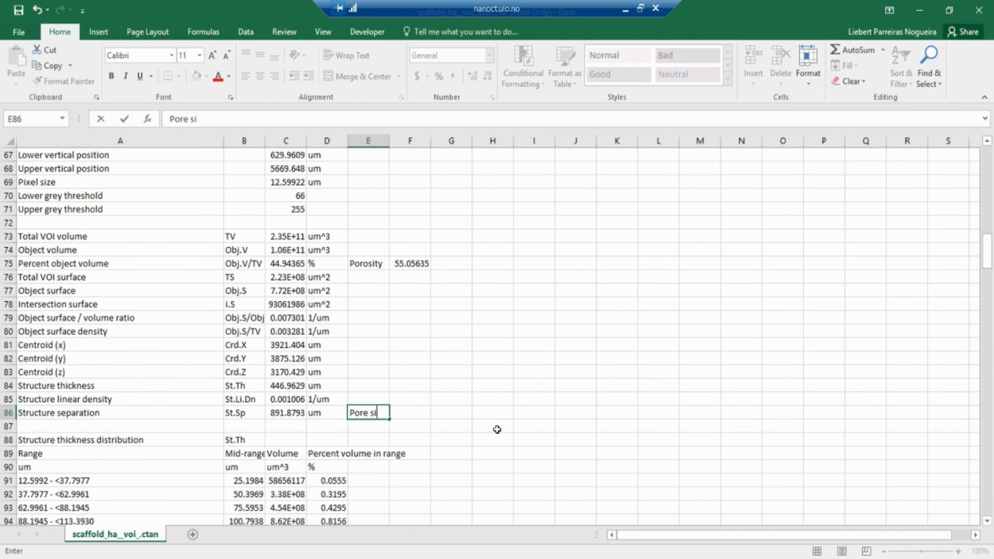
key("BackSpace")
key("BackSpace")
type("diameter")
key("ctrl+Return")
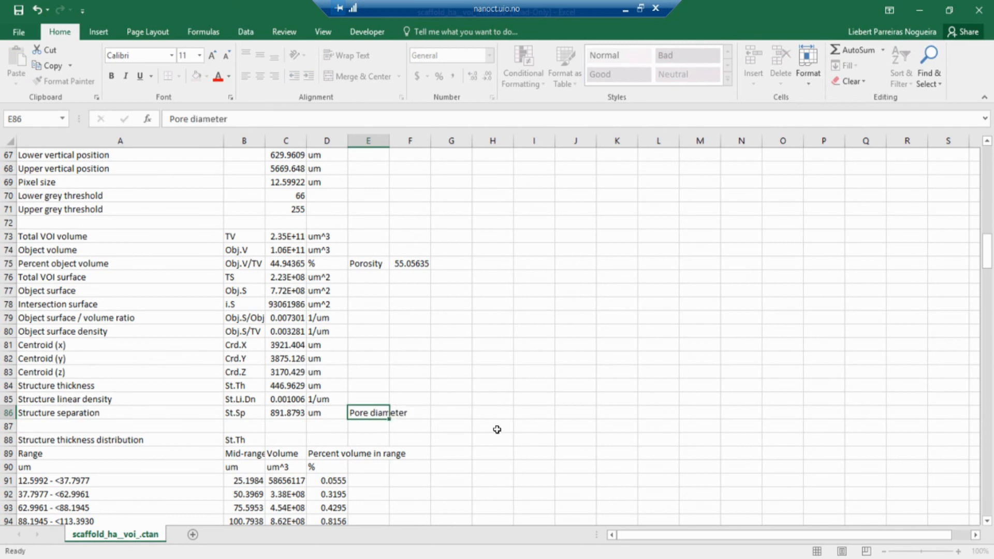
key("Return")
Bold the structure separation, percent object volume and structure thickness values in C86, C75 and C84
key("Left")
key("Up")
key("Left")
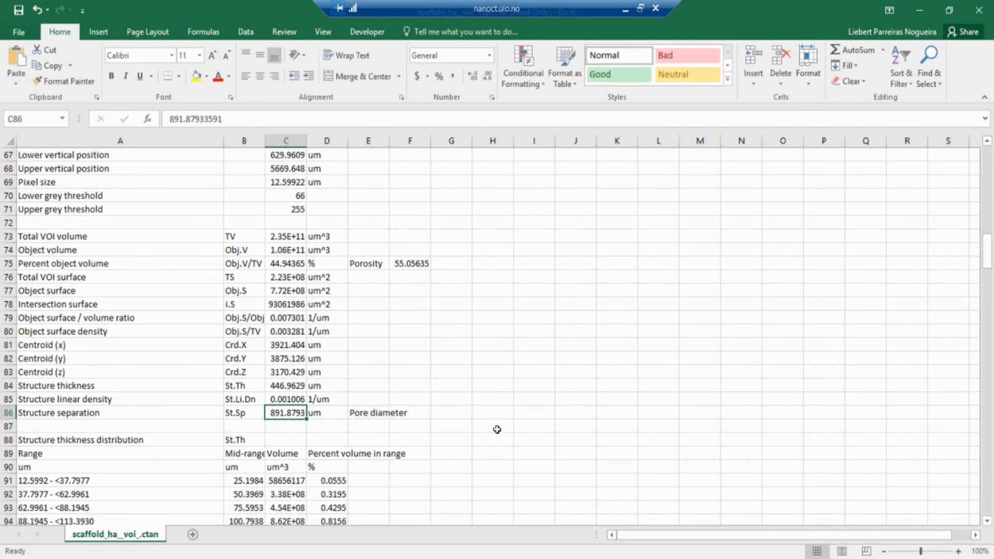
key("Left")
key("Right")
key("ctrl+n")
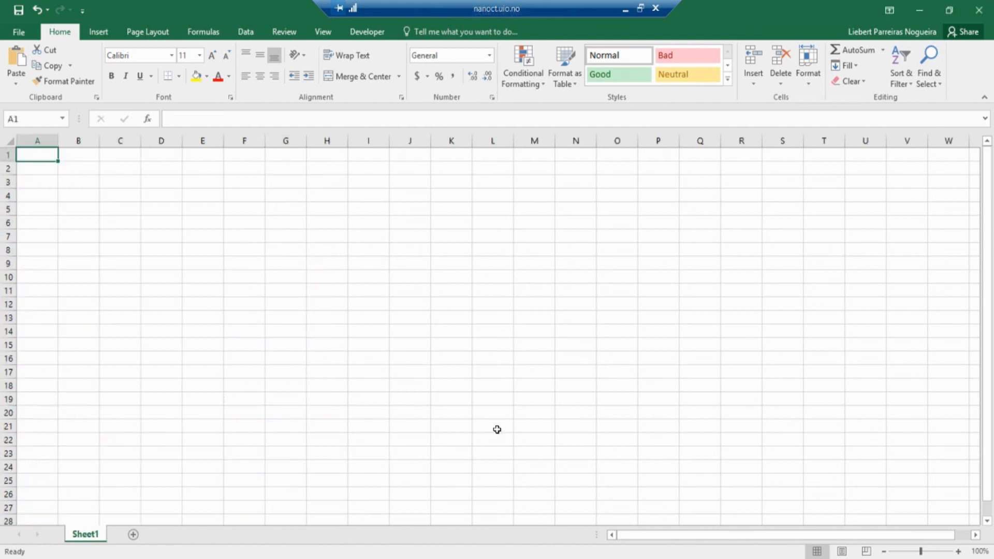
left_click(979, 10)
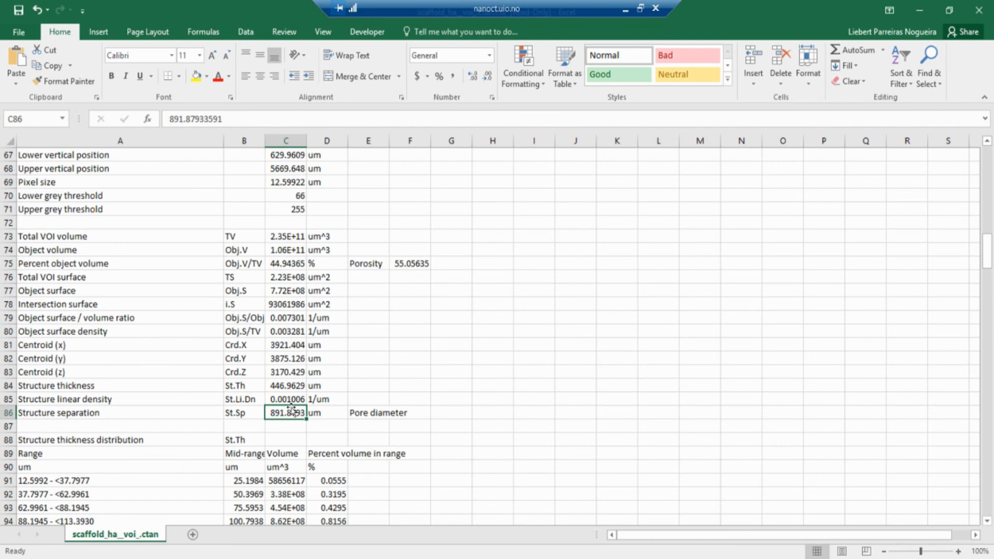
left_click(111, 75)
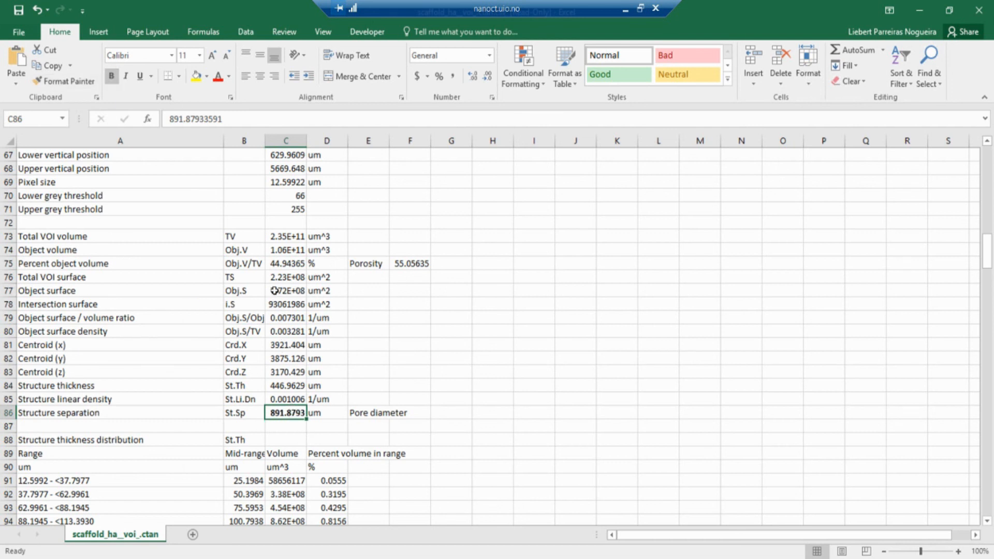
left_click(278, 264)
key("ctrl+b")
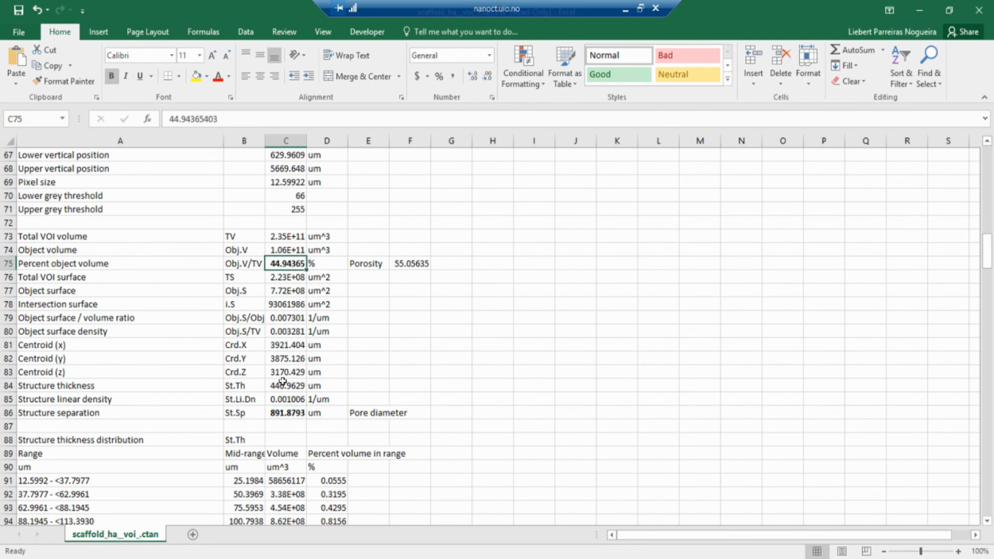
left_click(282, 384)
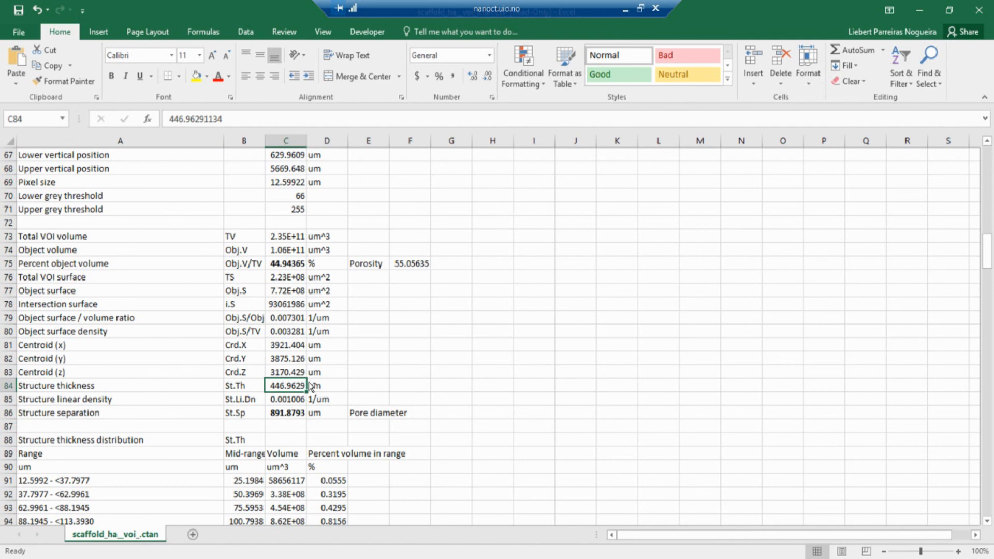
key("ctrl+b")
Locate the structure thickness distribution and structure separation distribution tables below the morphometry results
scroll(284, 408, "down", 4)
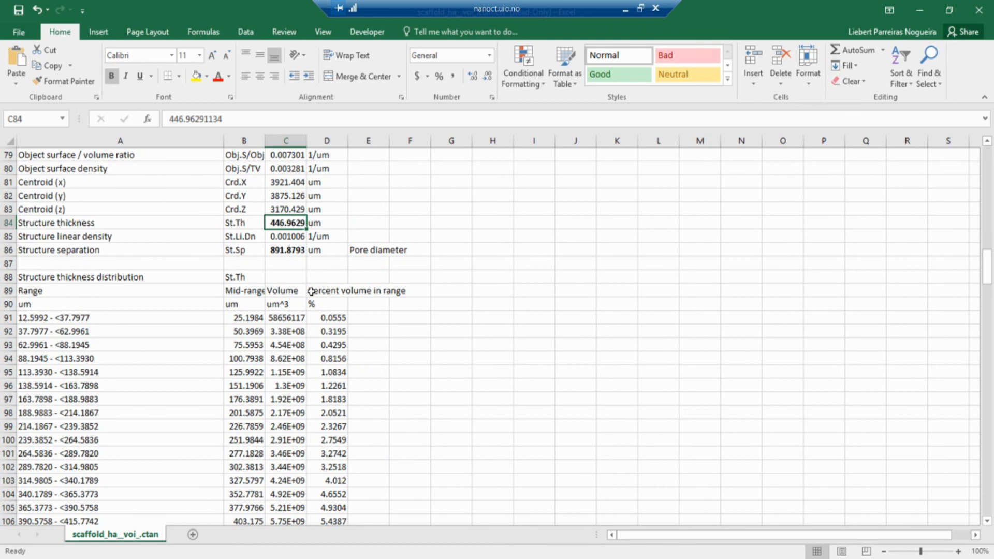
left_click(54, 276)
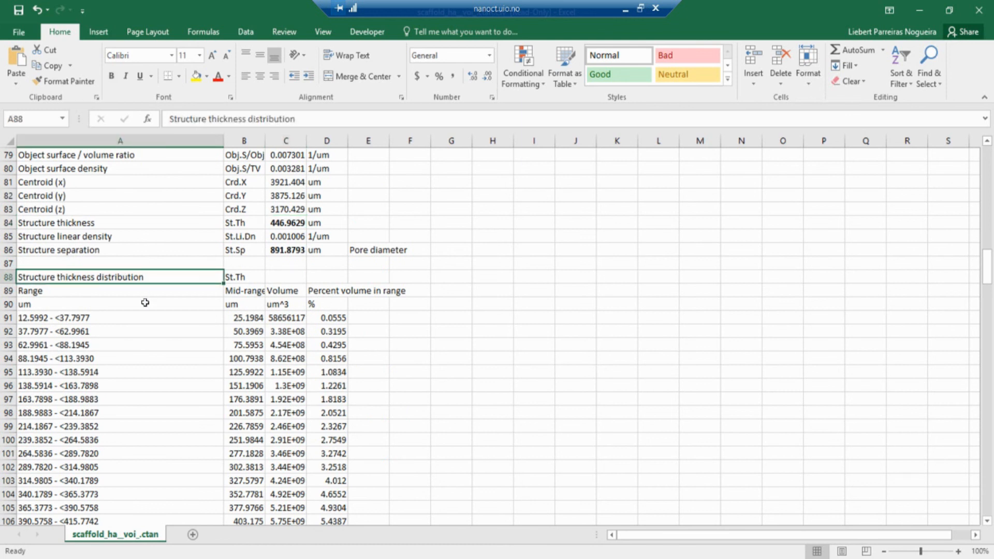
scroll(145, 303, "down", 9)
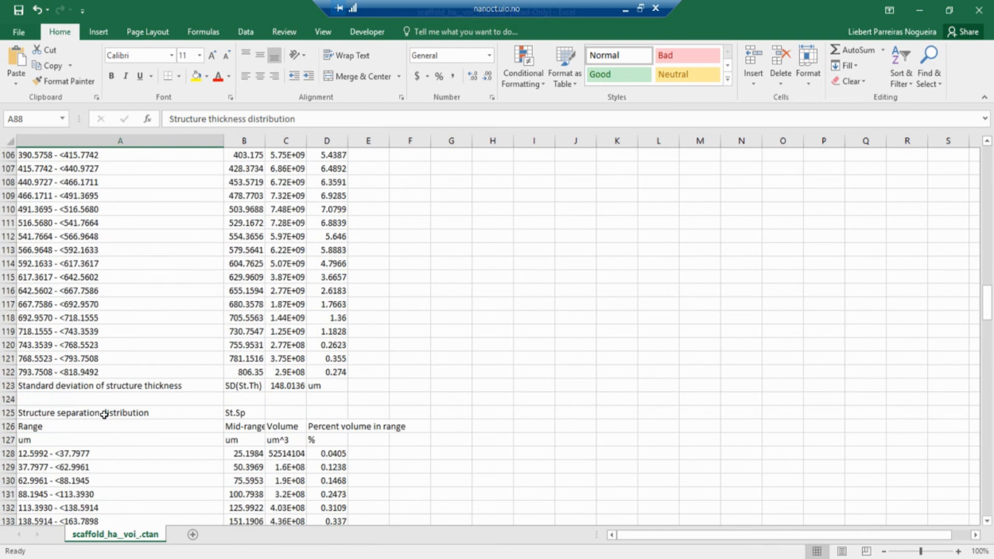
left_click(123, 414)
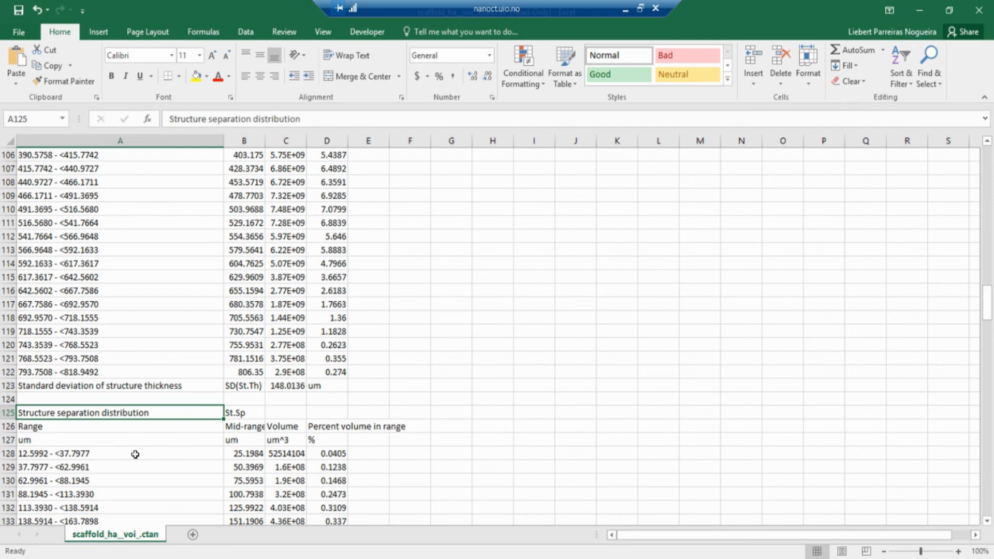
Examine the first size ranges of the structure thickness distribution with their mid-range and percent volume entries
scroll(135, 454, "up", 10)
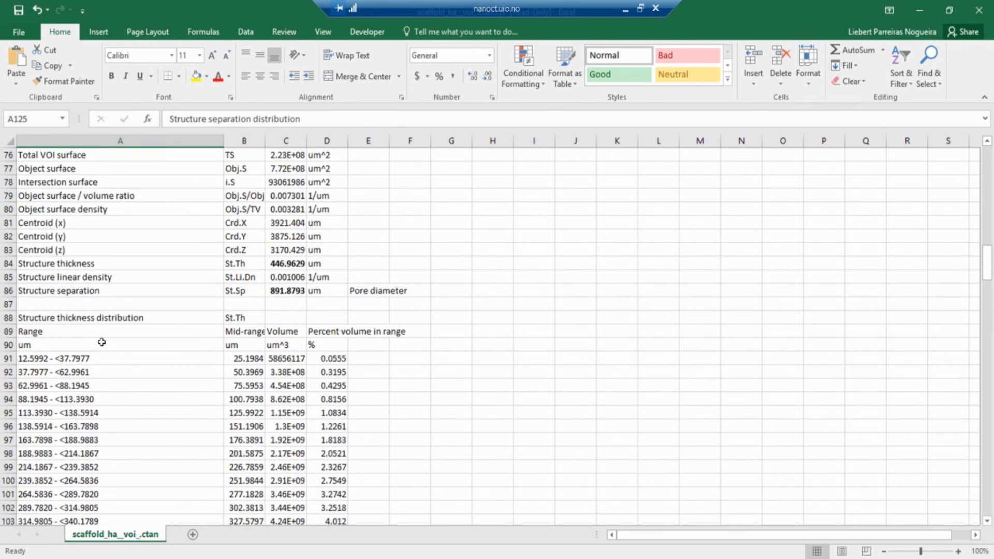
left_click(41, 359)
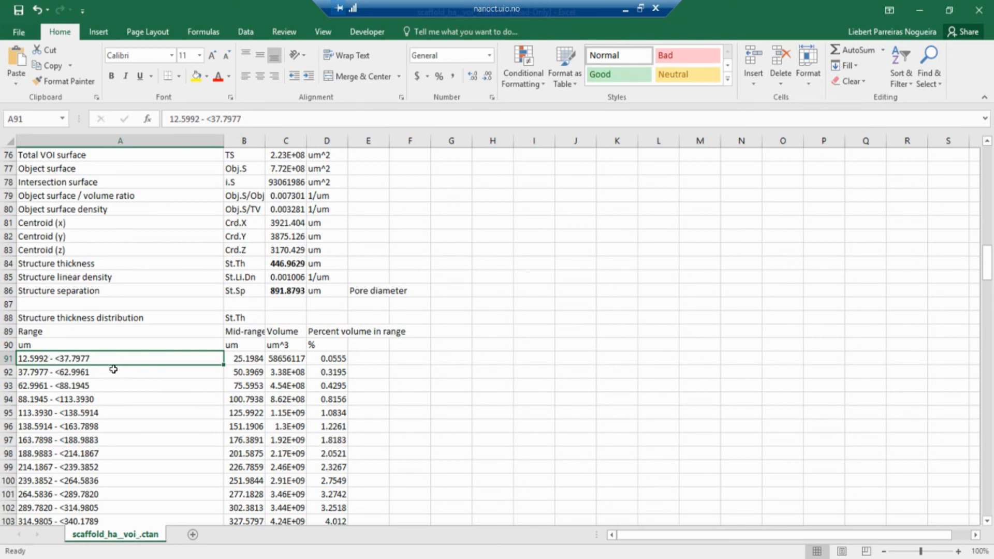
left_click_drag(127, 358, 126, 406)
left_click(254, 363)
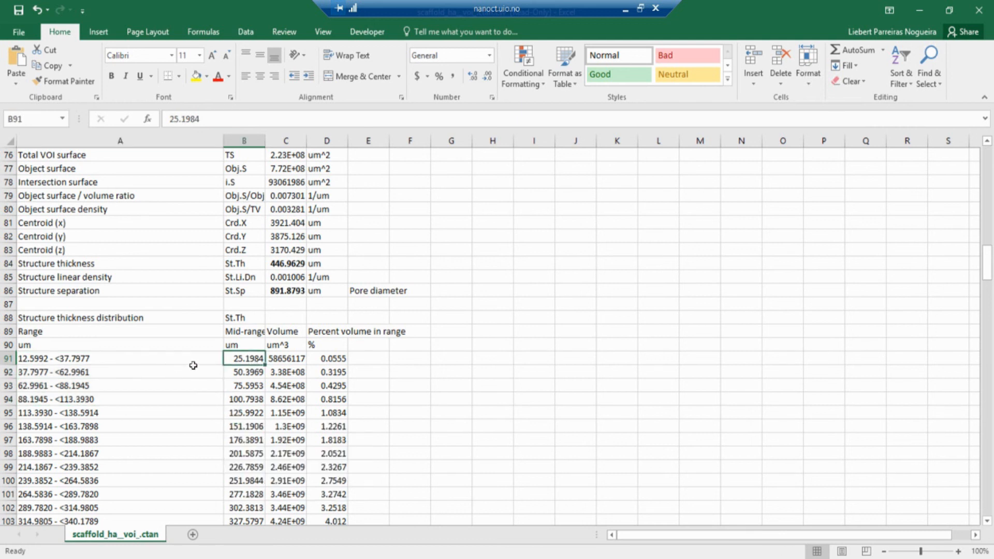
scroll(193, 365, "down", 1)
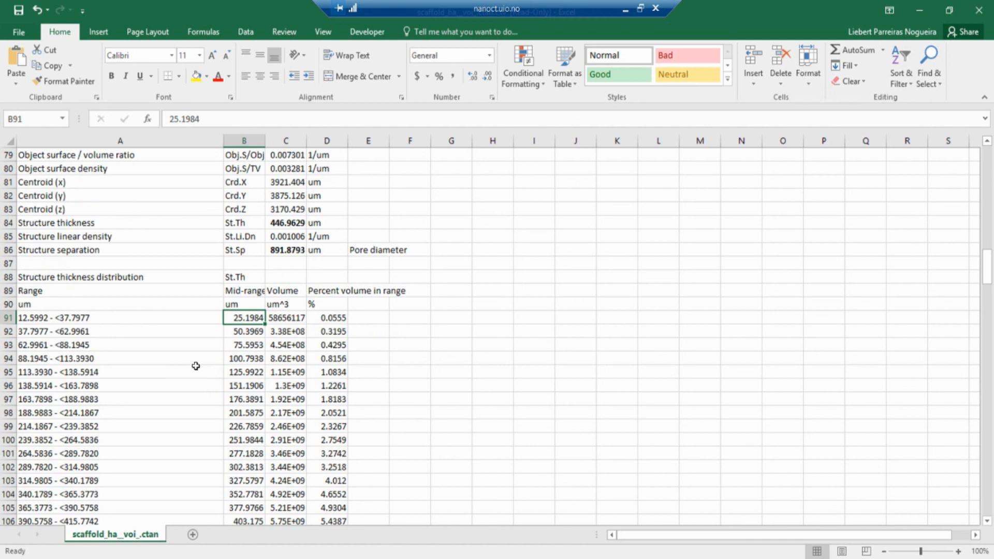
scroll(194, 365, "down", 1)
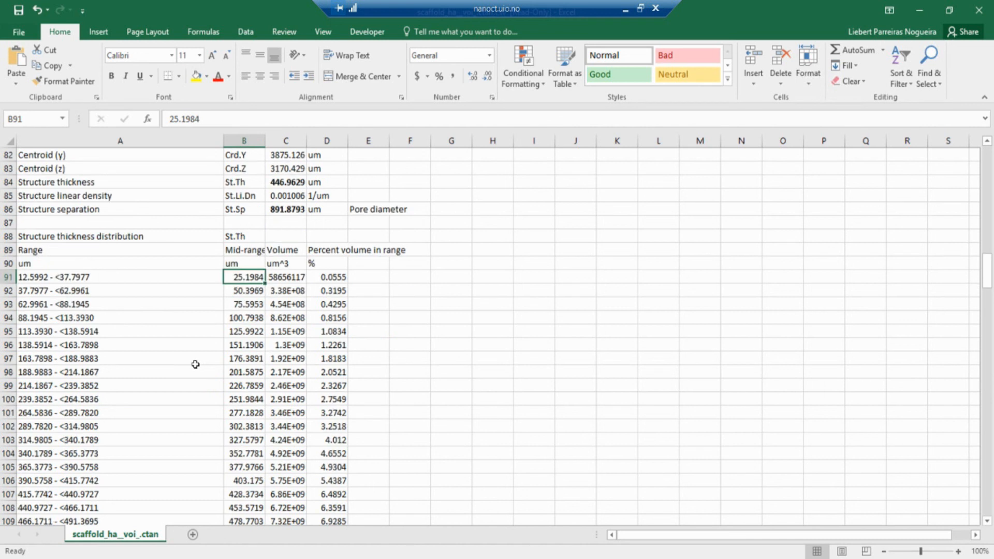
left_click(339, 278)
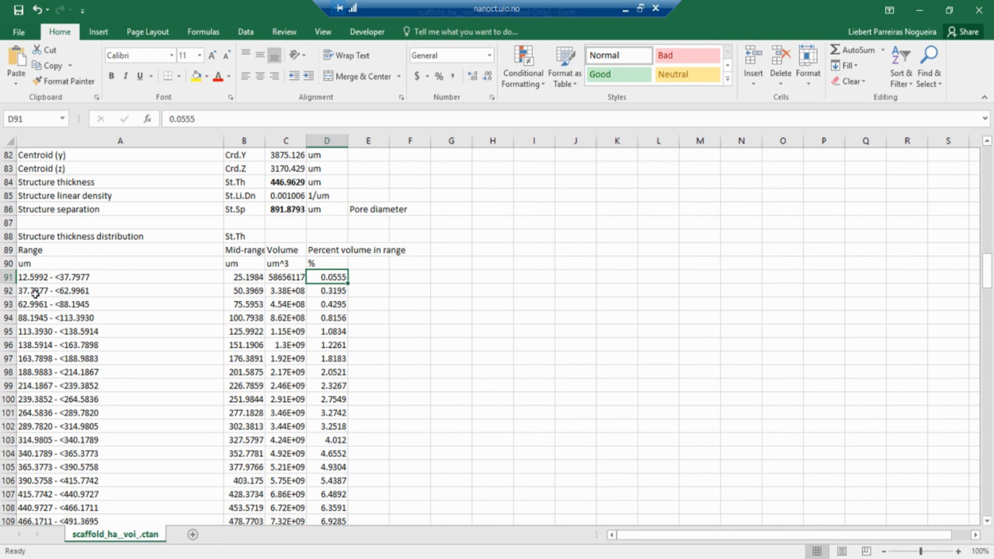
left_click(73, 278)
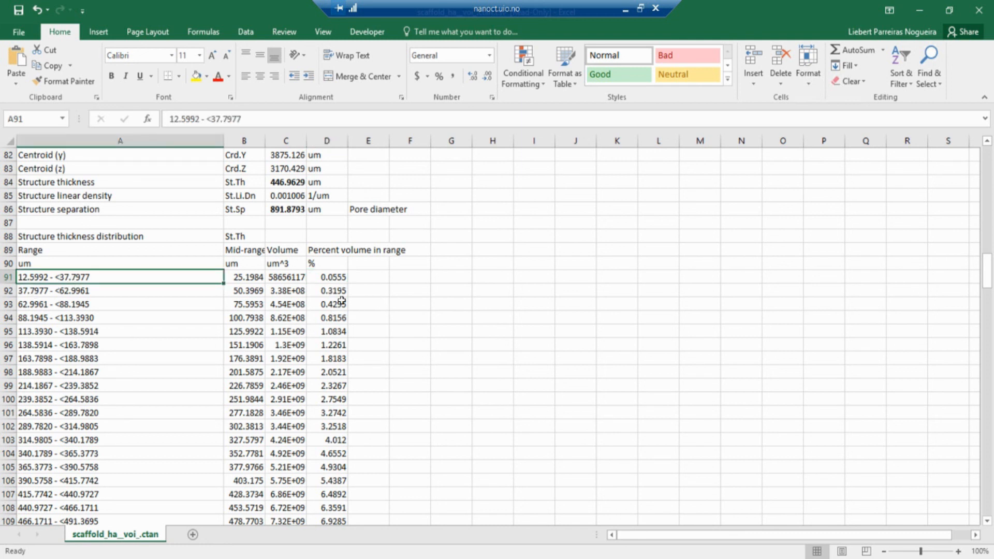
Step through the percent volume in range column of the thickness distribution from D91 to D112
left_click(334, 276)
key("Down")
key("Down")
key("Down")
key("Down")
key("Down")
key("Down")
key("Down")
key("Down")
key("Down")
key("Down")
key("Down")
key("Down")
key("Down")
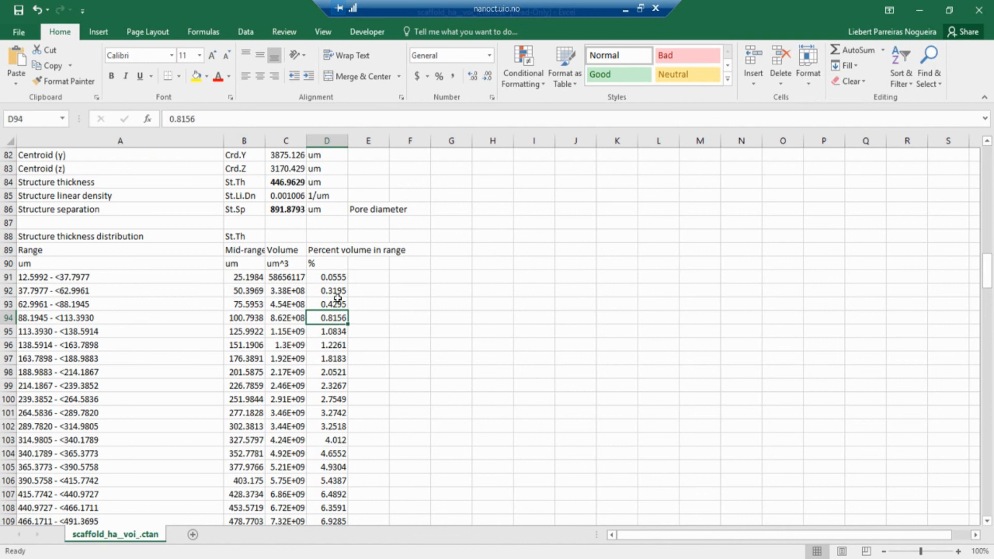
key("Down")
key("Down")
key("Down")
key("Down")
key("Down")
key("Down")
key("Down")
key("Down")
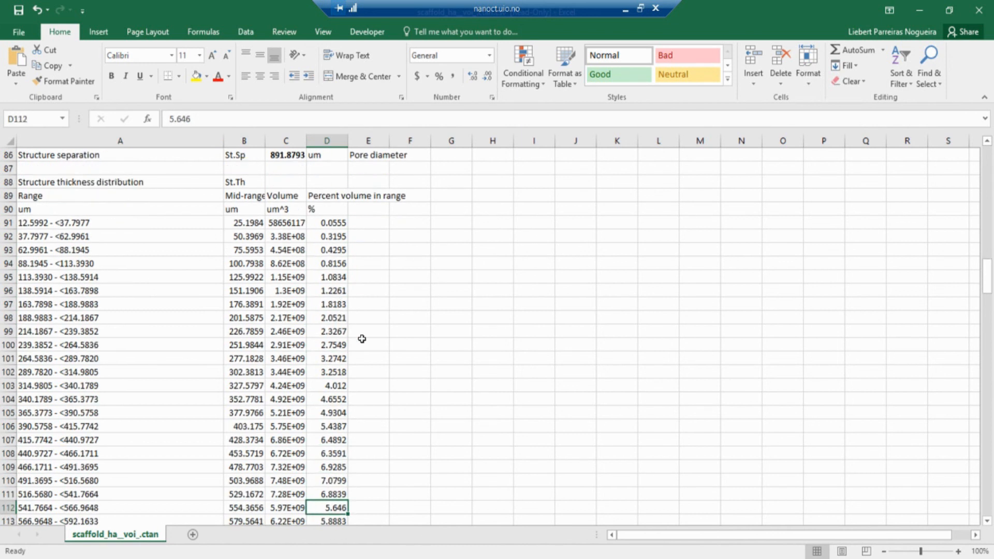
Review the peak percent volumes in D107:D112 against the mean structure thickness and the larger size ranges
scroll(325, 430, "down", 1)
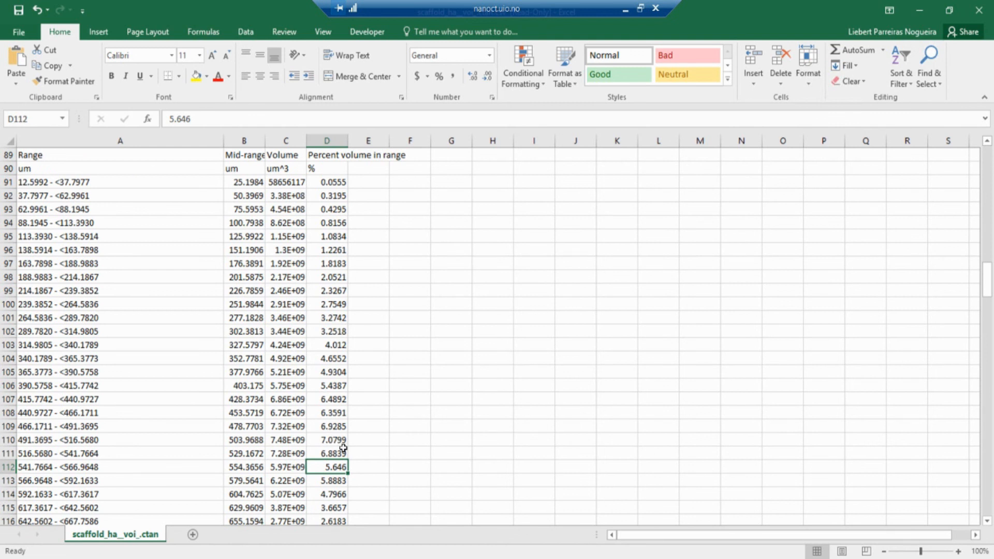
scroll(344, 448, "down", 1)
scroll(340, 422, "down", 1)
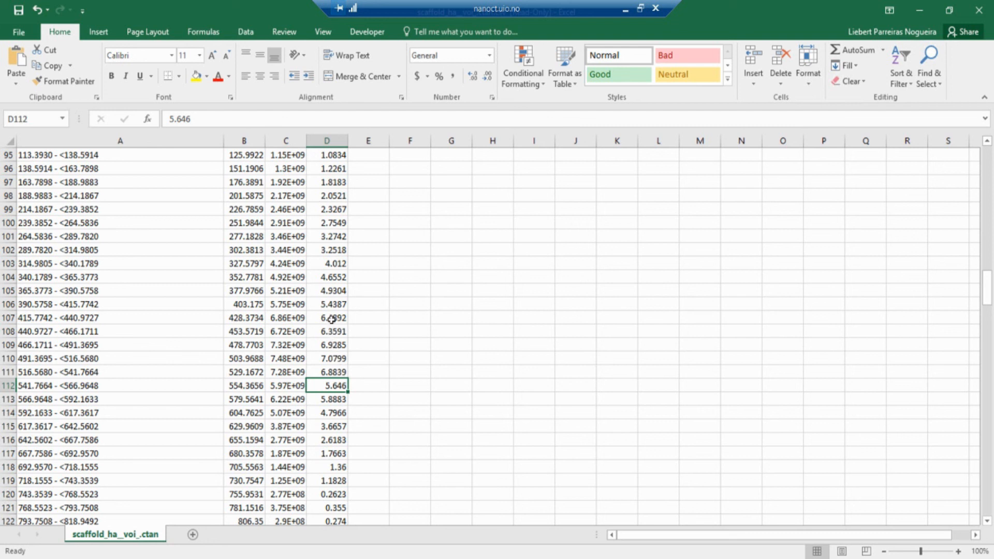
left_click_drag(331, 319, 333, 386)
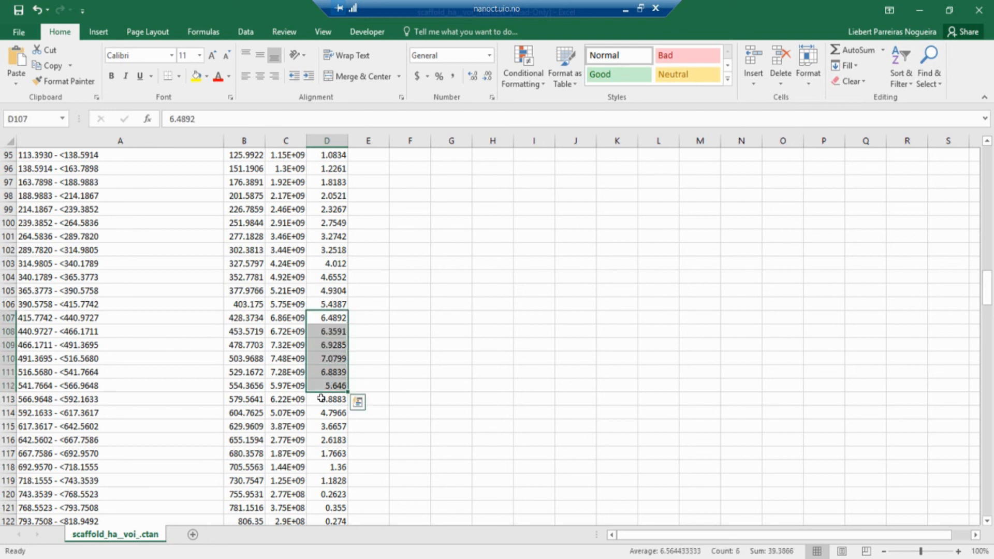
scroll(321, 398, "up", 8)
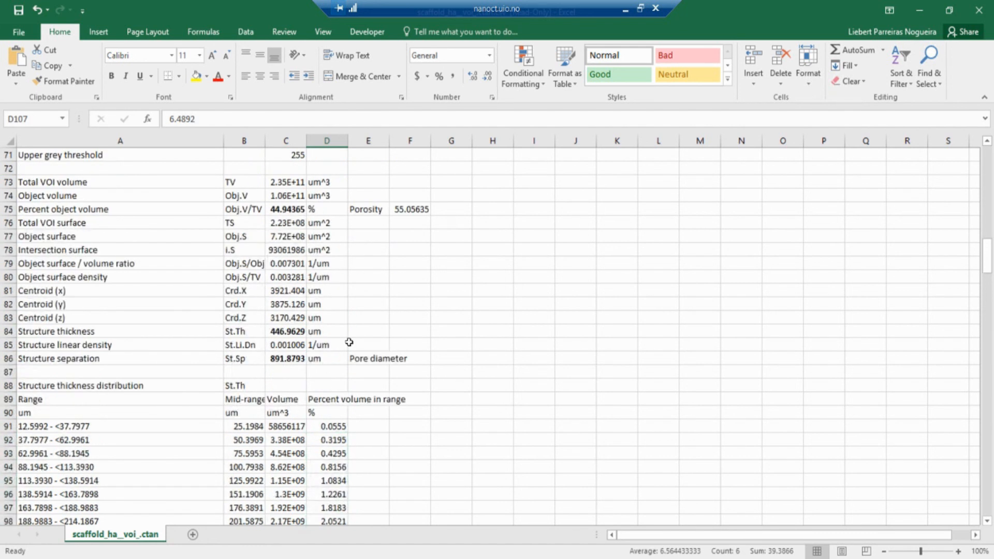
scroll(349, 342, "down", 9)
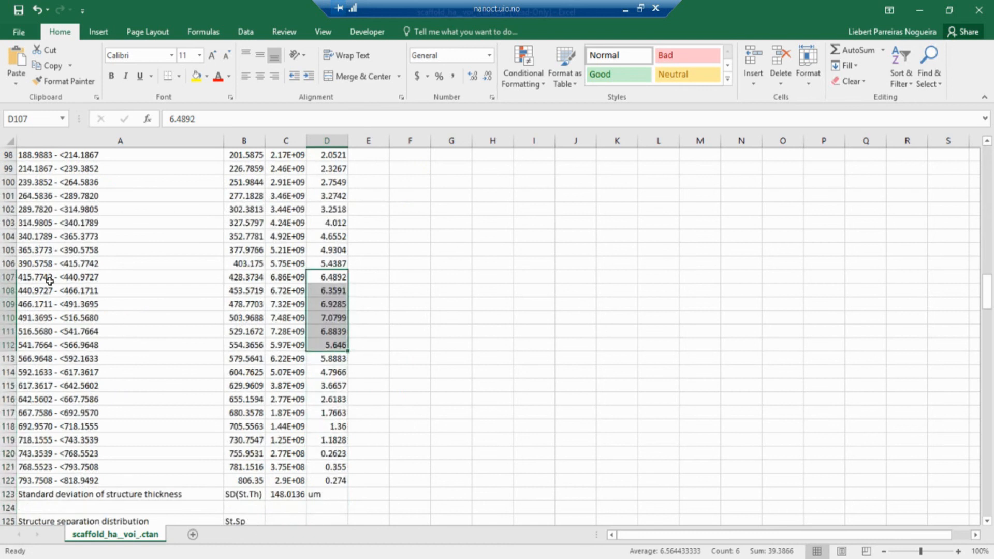
left_click(339, 384)
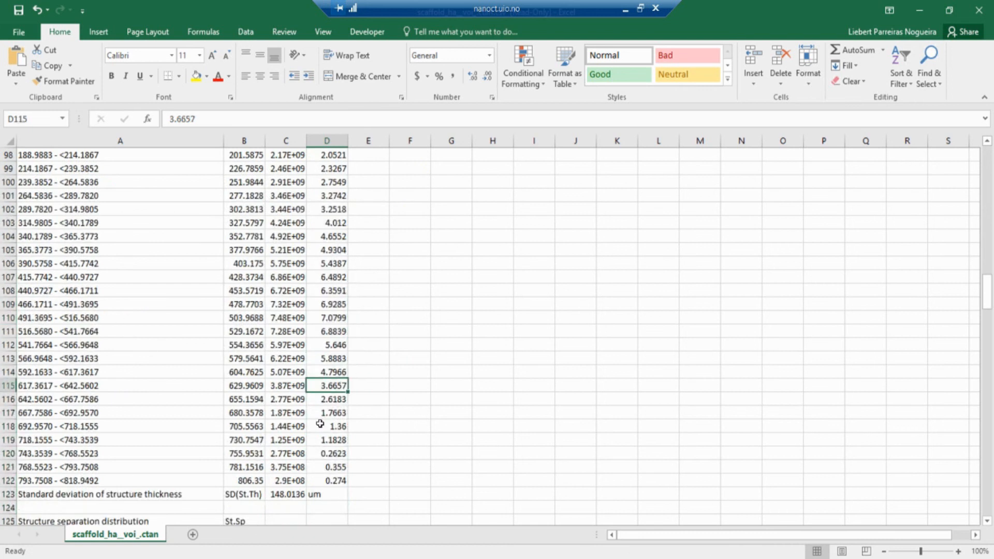
Check the percent volume of the largest thickness range, the standard deviation of structure thickness, and the mid-range values of the thickness distribution
left_click(337, 480)
scroll(377, 481, "down", 1)
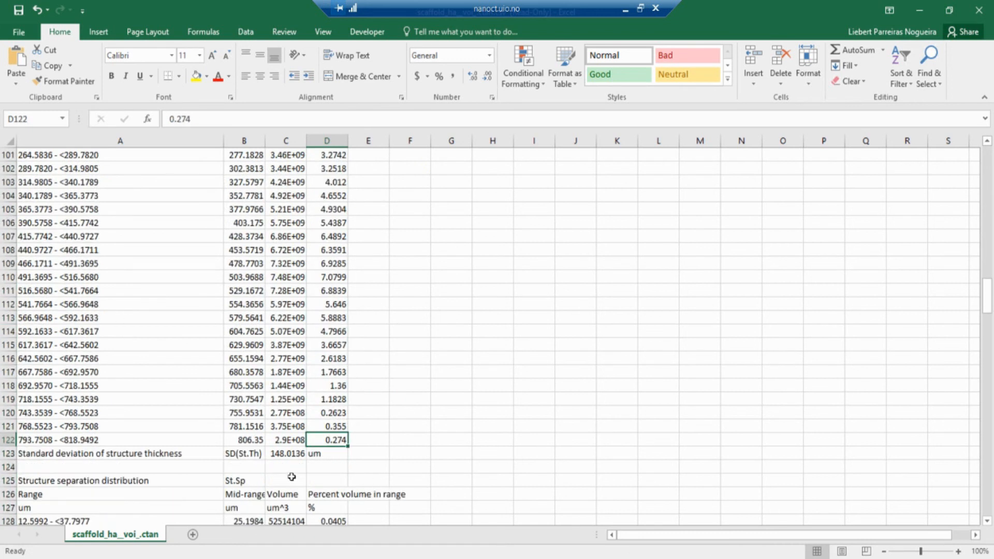
left_click(292, 456)
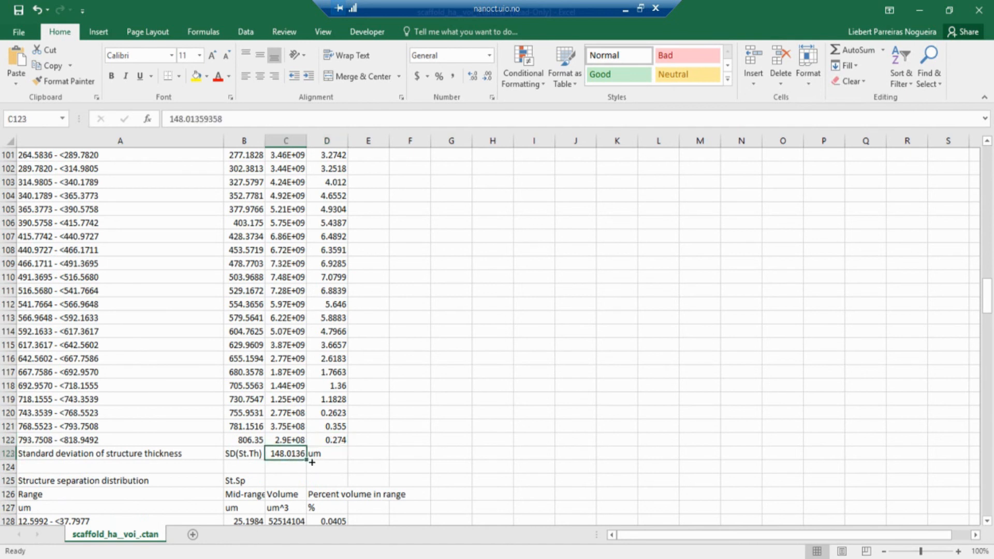
scroll(362, 445, "up", 5)
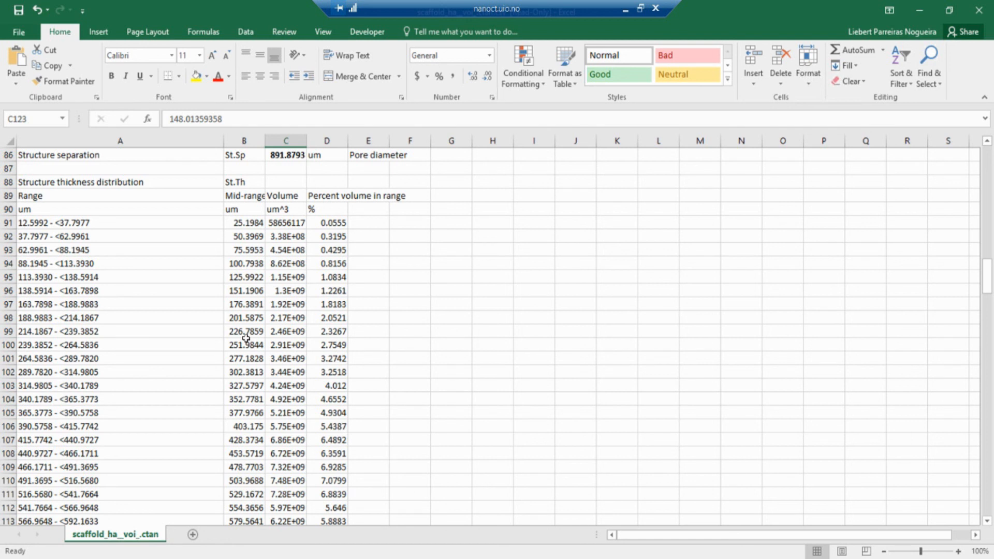
left_click(257, 253)
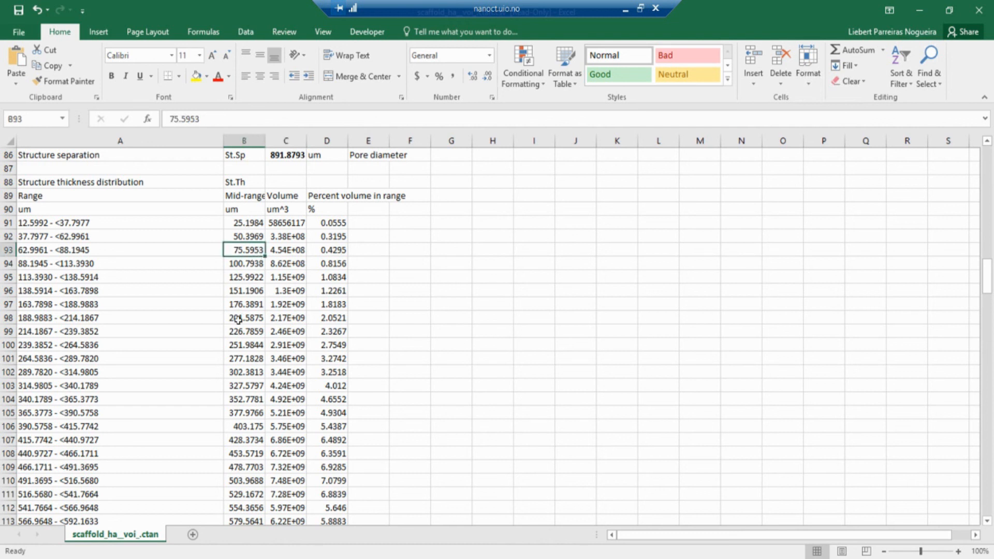
Look through the structure separation distribution table from its first size range to the standard deviation of structure separation
scroll(241, 325, "down", 9)
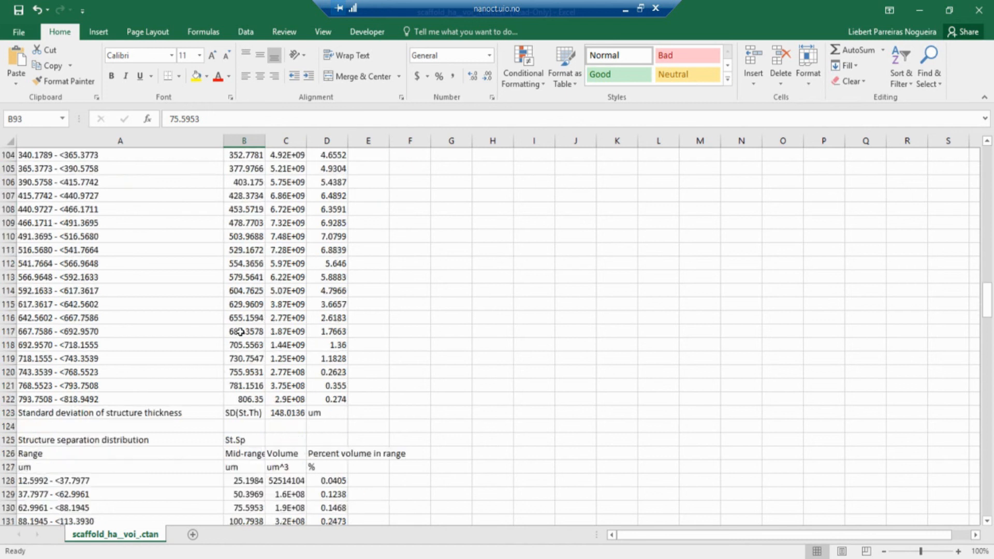
scroll(245, 330, "down", 5)
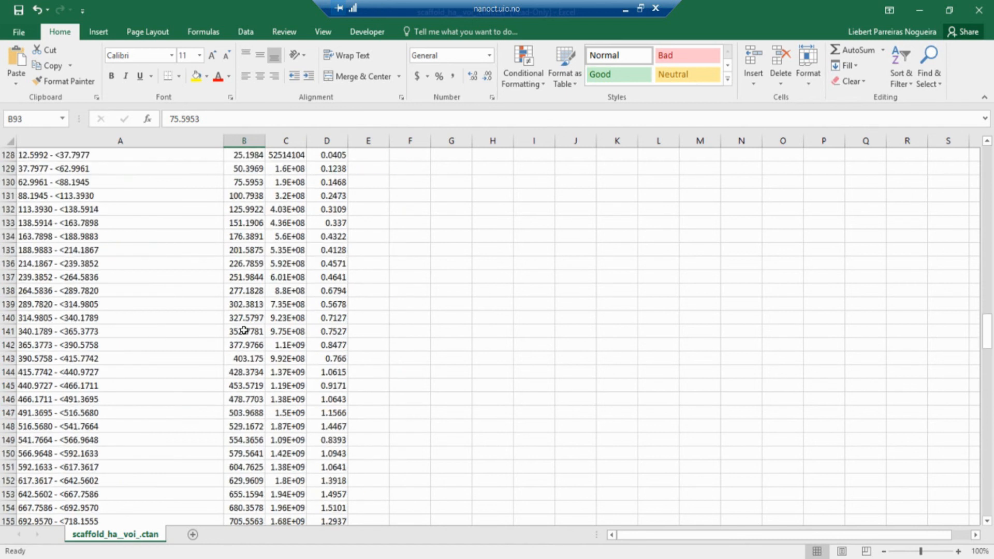
scroll(244, 331, "down", 9)
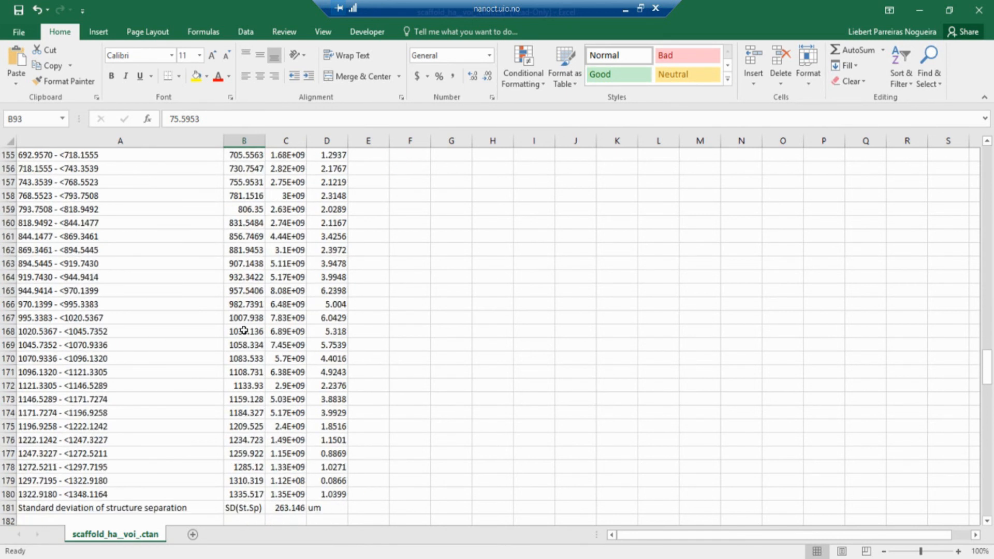
scroll(244, 330, "down", 2)
Close the scaffold_ha__voi_.ctan.csv report without saving changes and return to CTAn
scroll(244, 330, "up", 19)
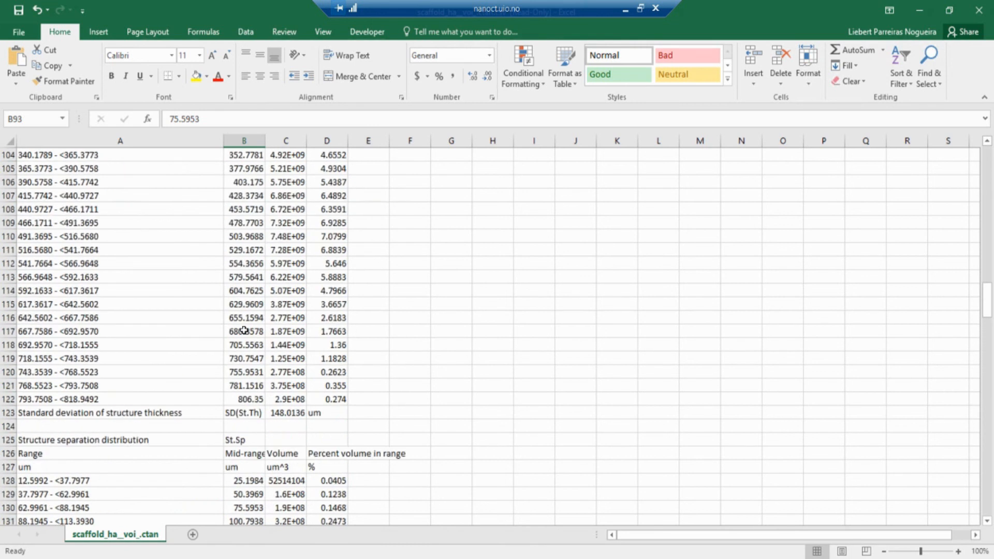
scroll(244, 330, "up", 20)
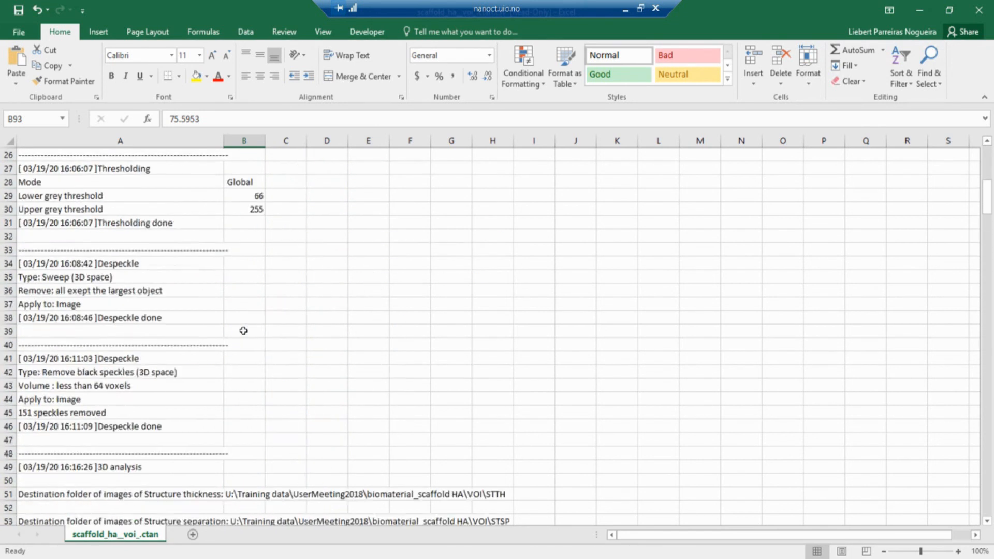
scroll(244, 330, "up", 8)
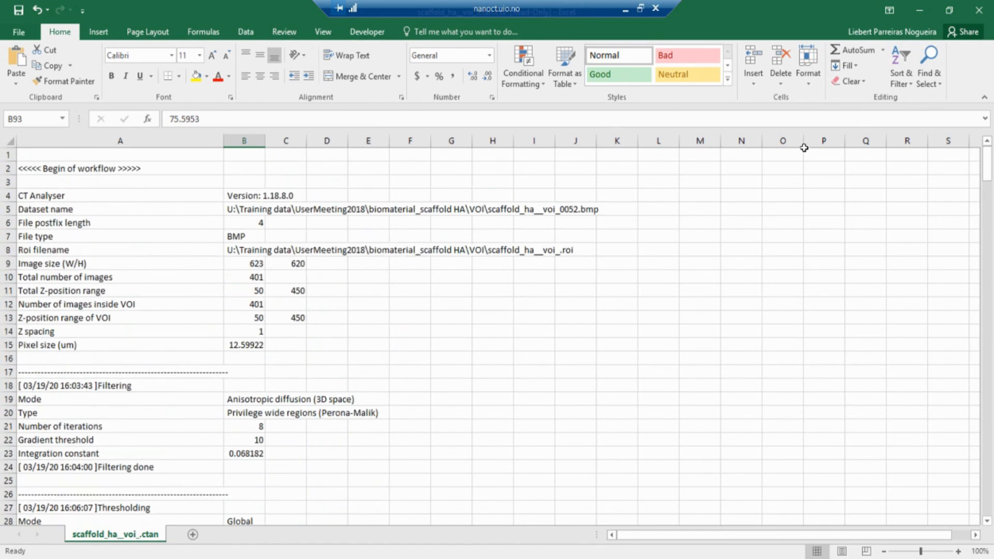
left_click(978, 11)
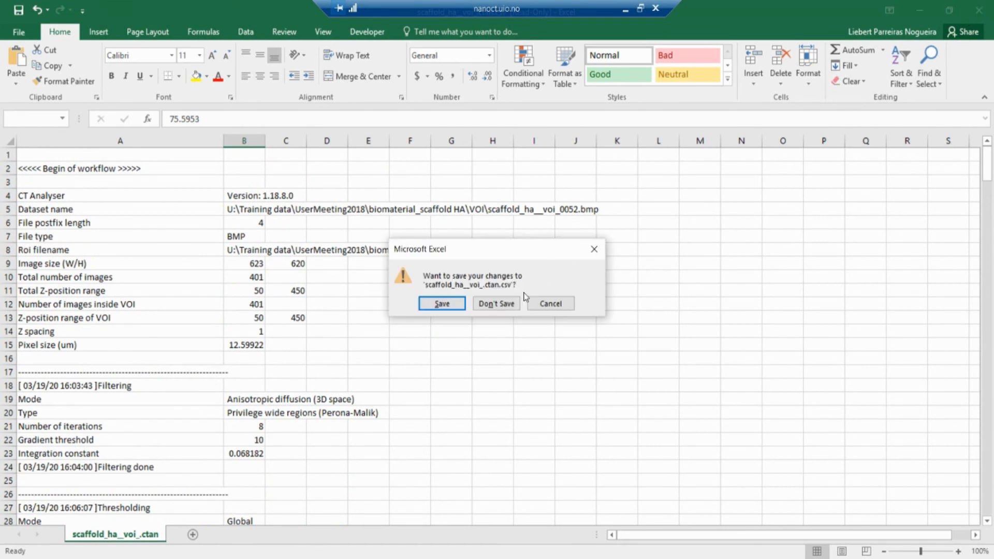
left_click(510, 301)
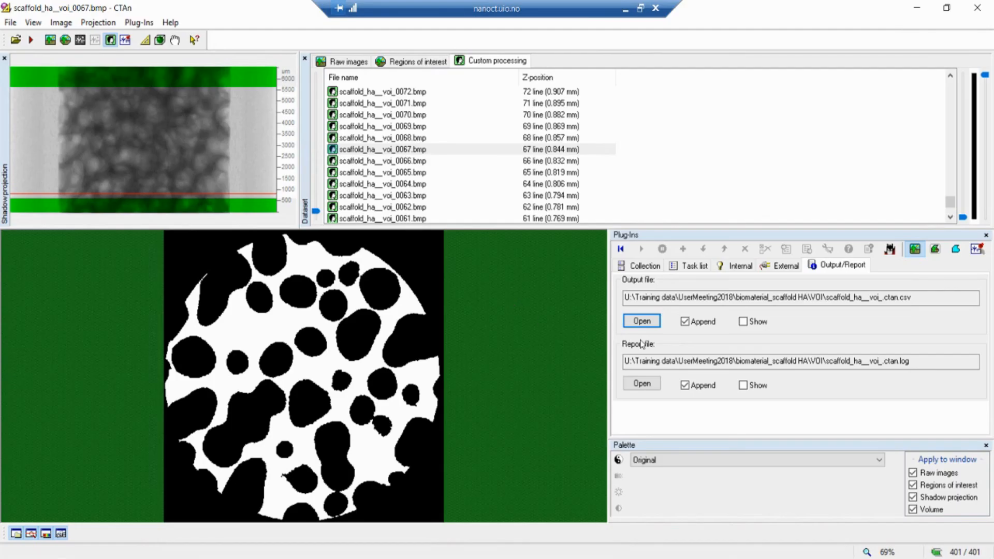
Add the 3D analysis plug-in to the custom processing task list after the second Despeckle task
left_click(697, 268)
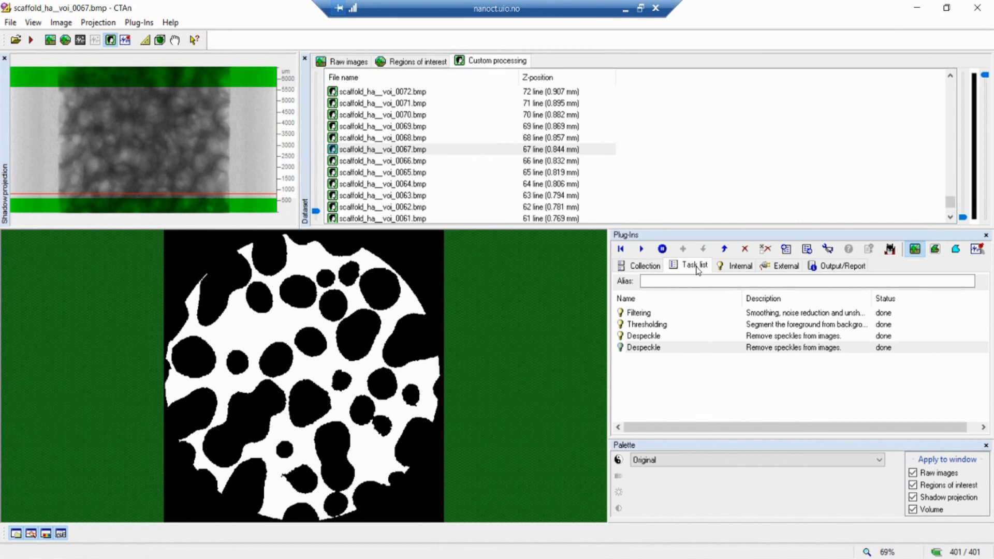
left_click(729, 266)
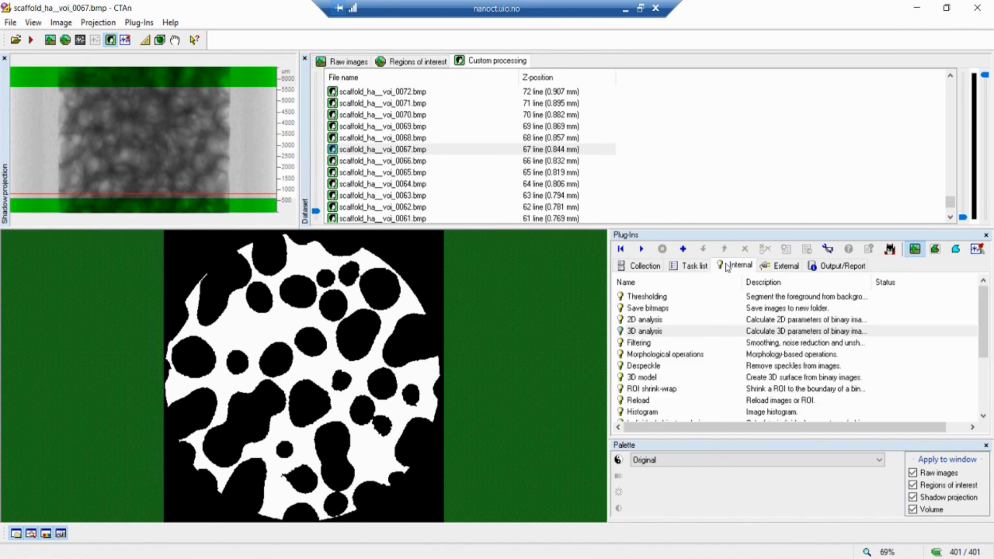
left_click(645, 333)
left_click(683, 249)
left_click(689, 266)
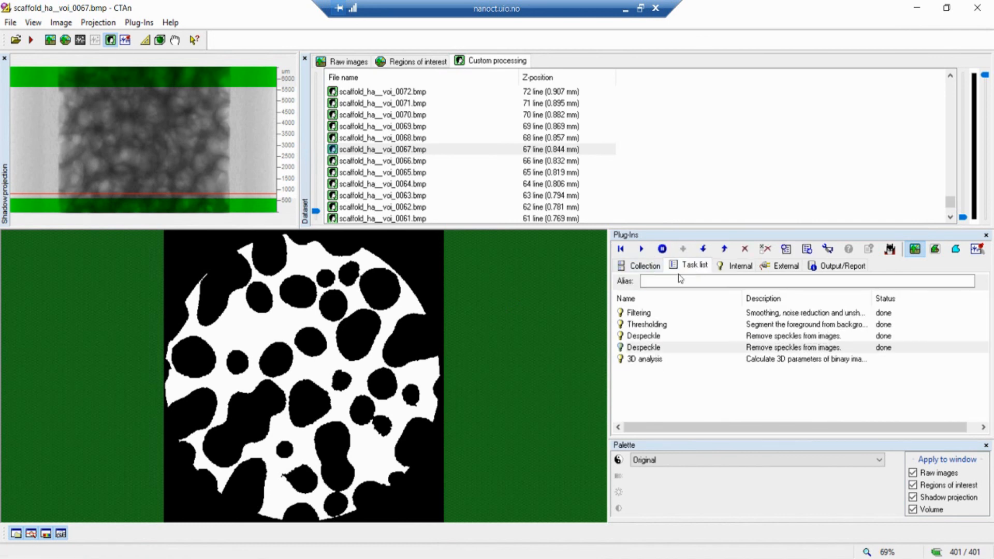